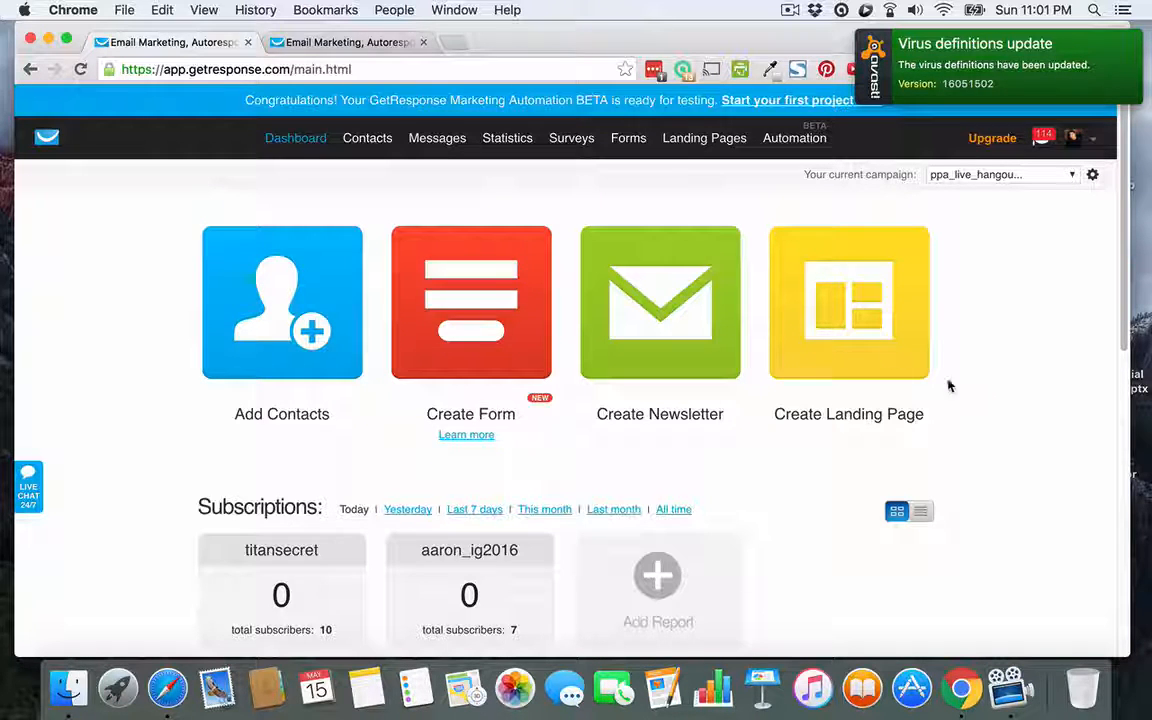
Step: Start creating a new RSS-to-Email message
mouse_move(436, 138)
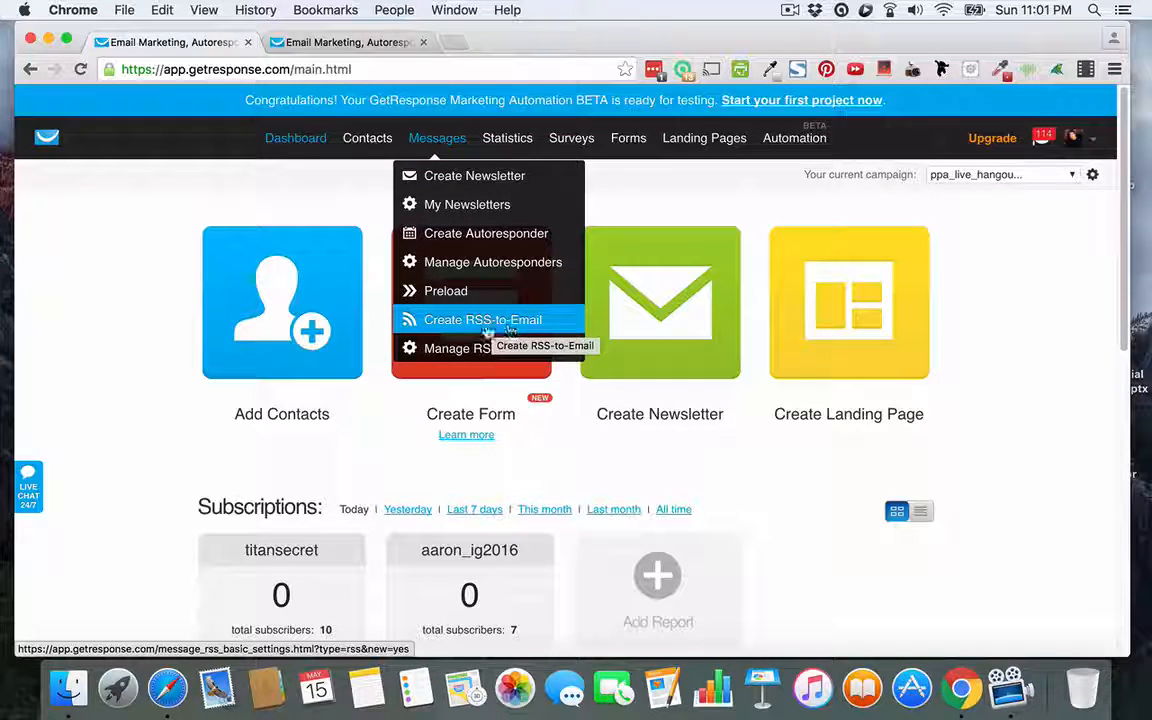
click(539, 322)
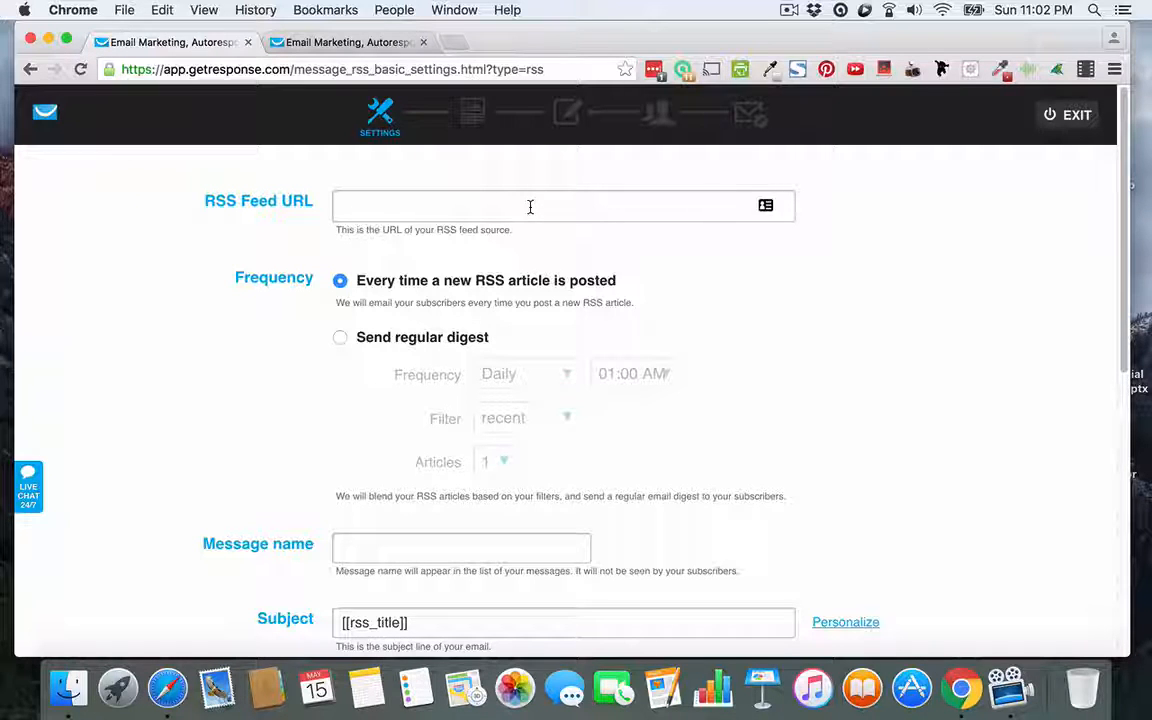
click(458, 44)
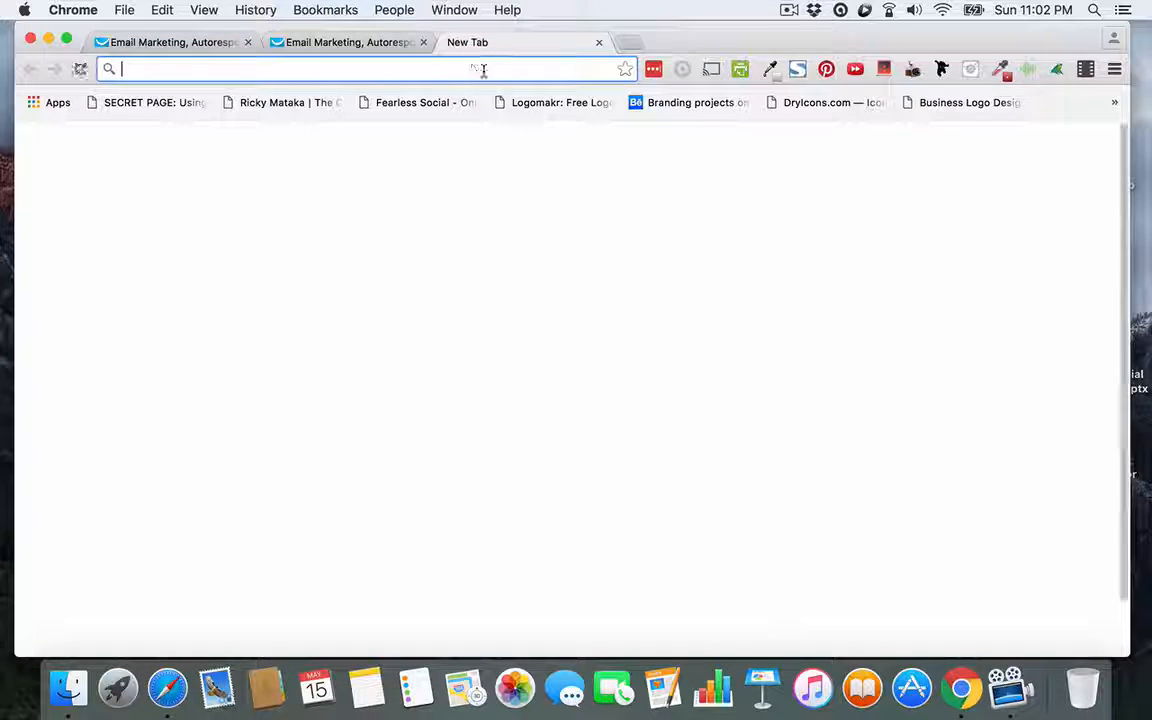
text(www.inspi)
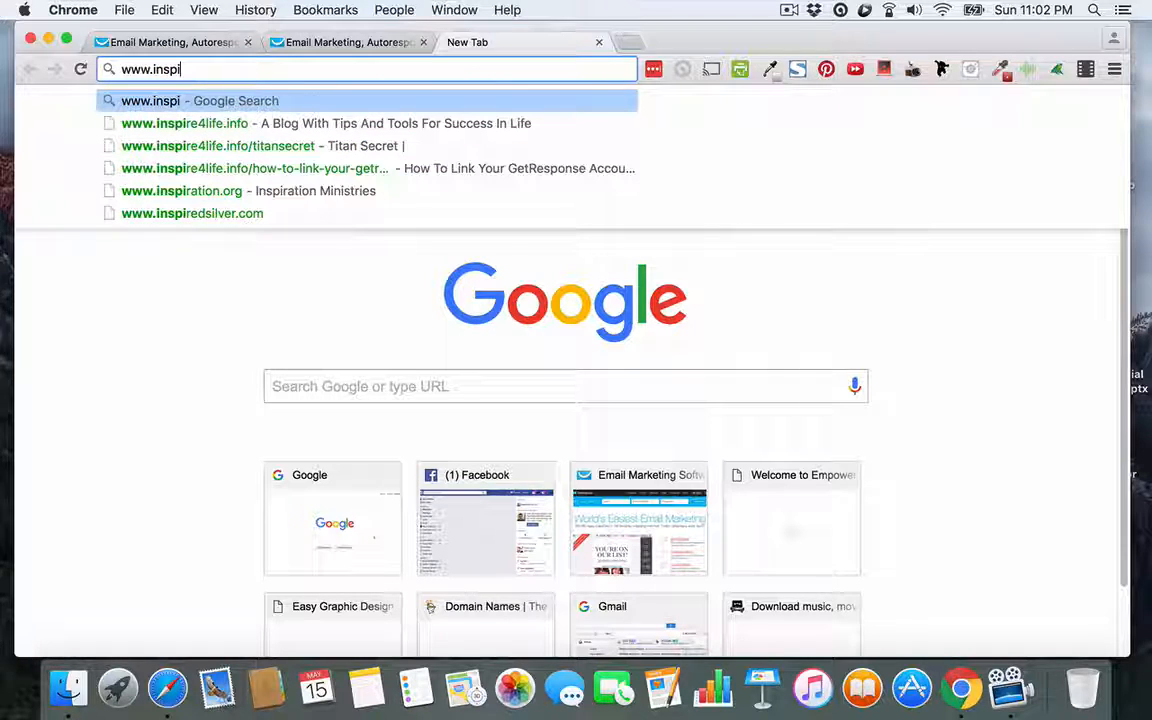
key(BackSpace)
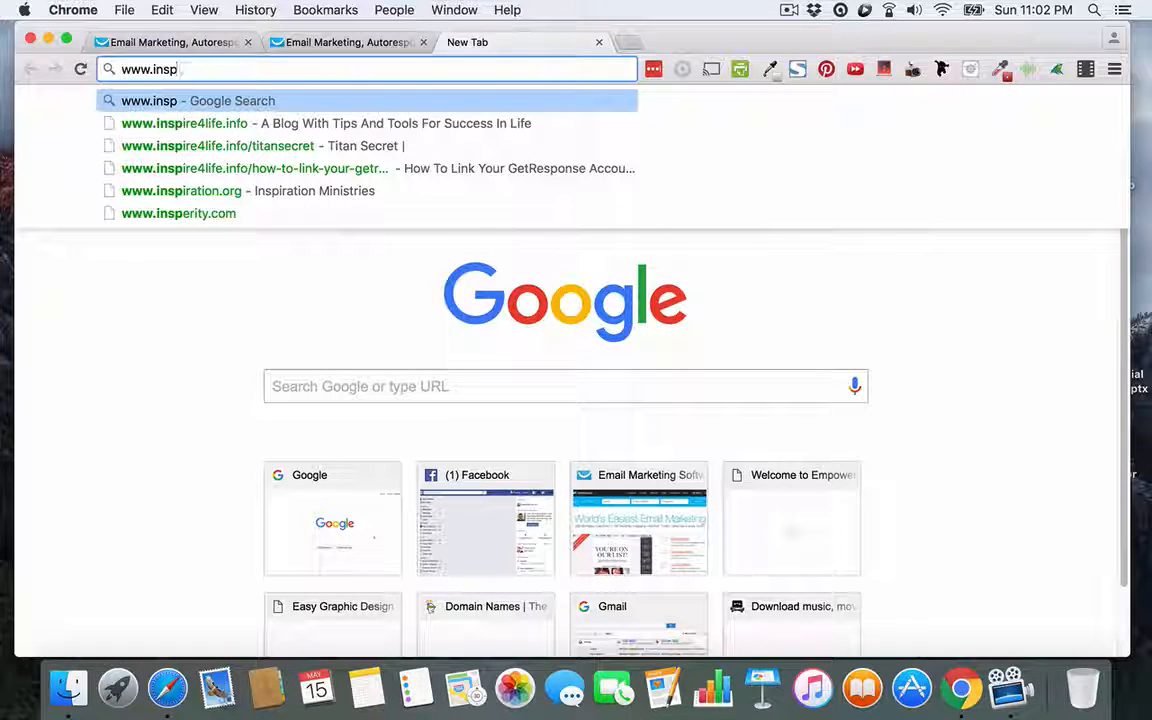
text(ire4life.info)
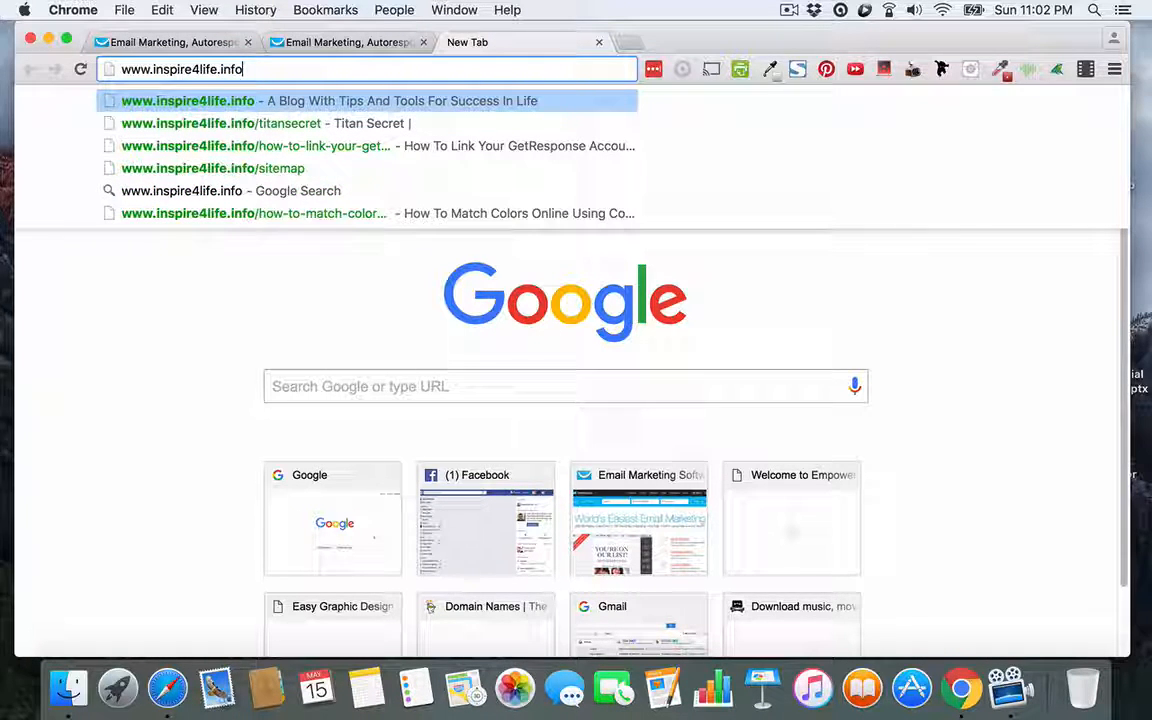
text(/)
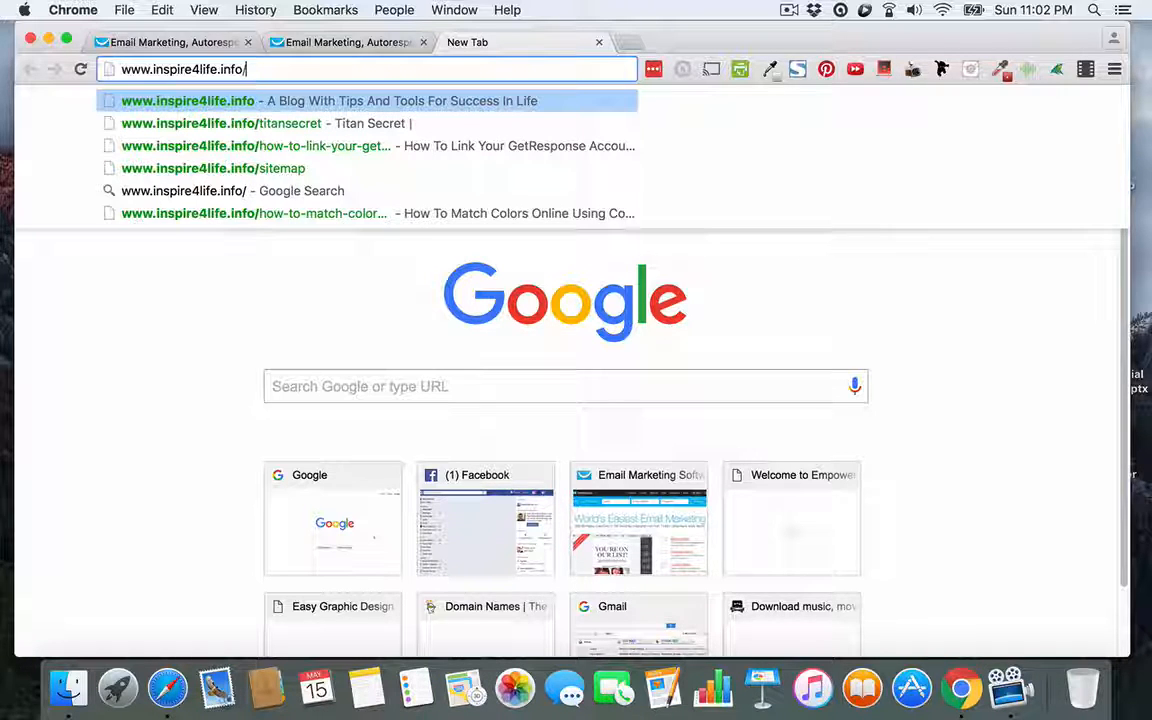
text(feed)
key(Return)
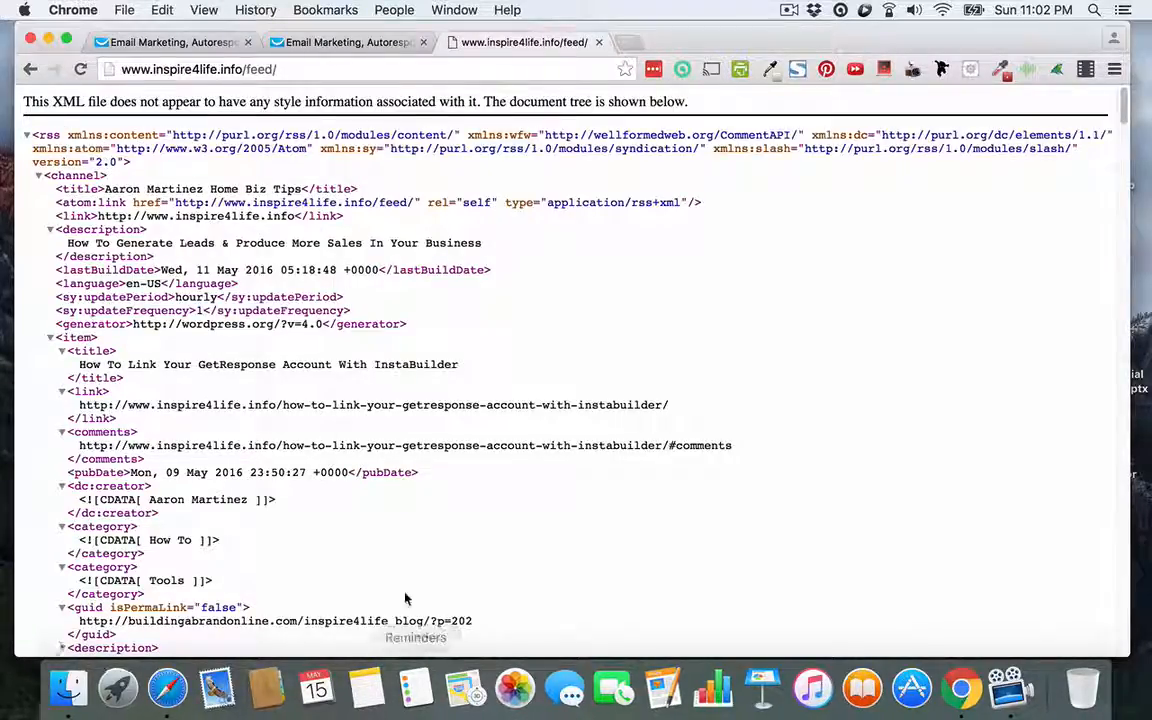
scroll(406, 491, down, 20)
scroll(406, 491, down, 20)
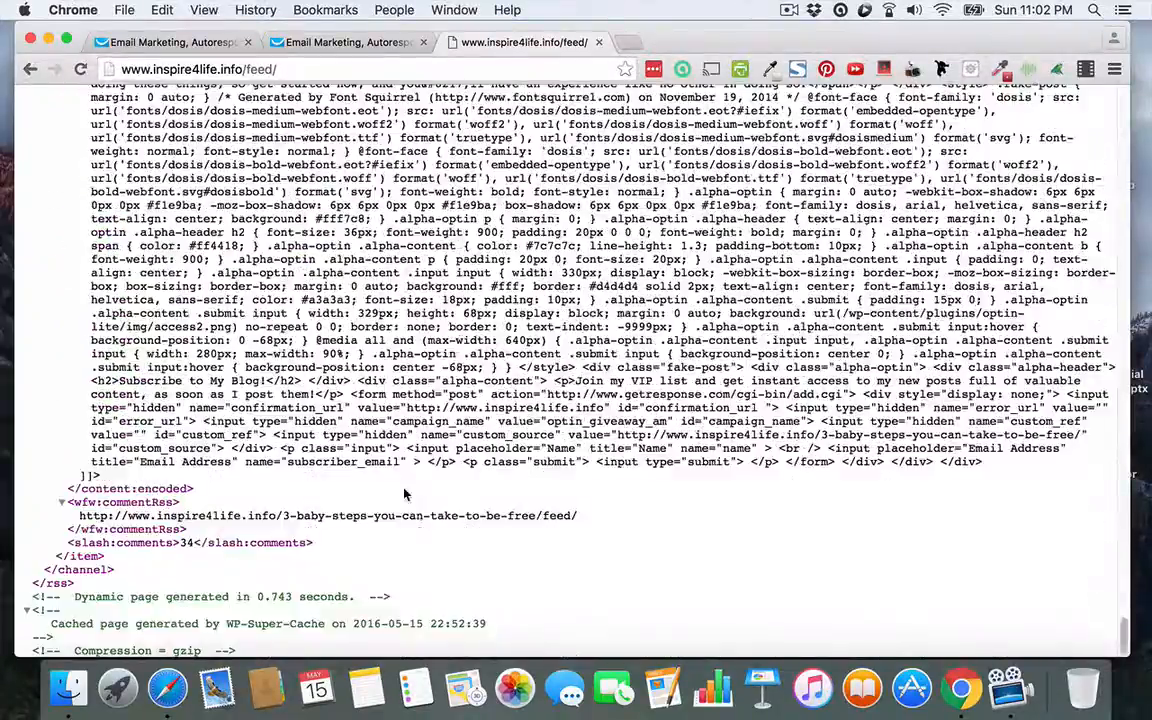
scroll(404, 494, up, 20)
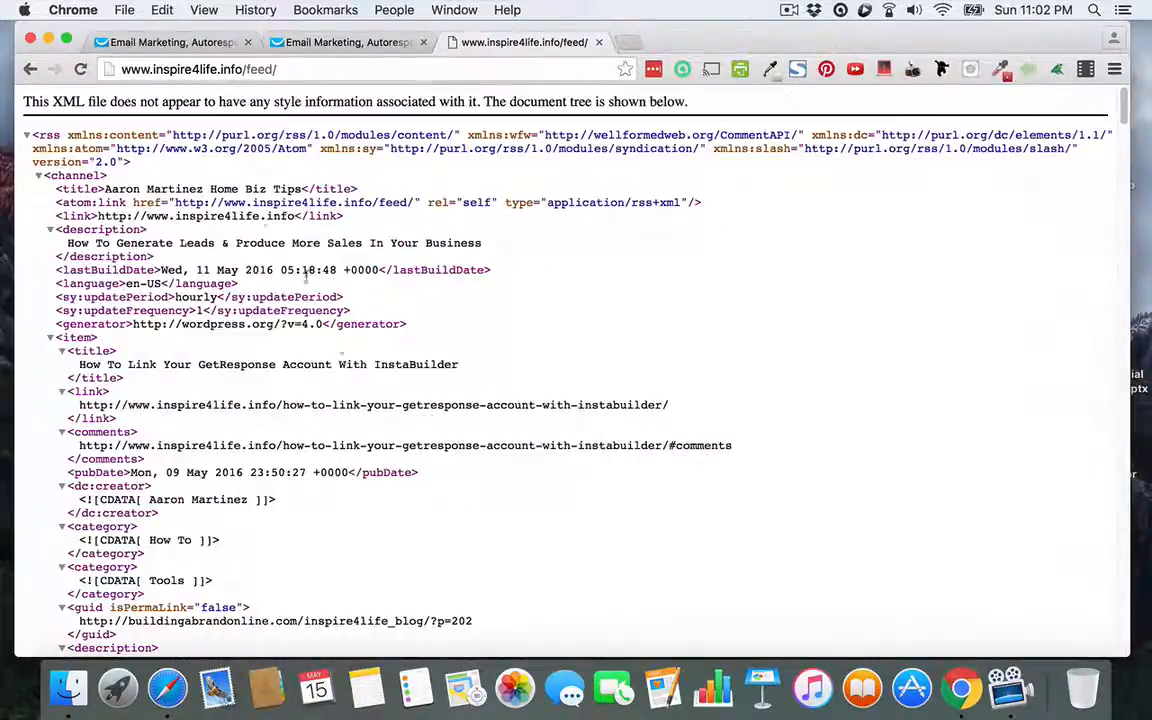
drag(247, 70, 284, 73)
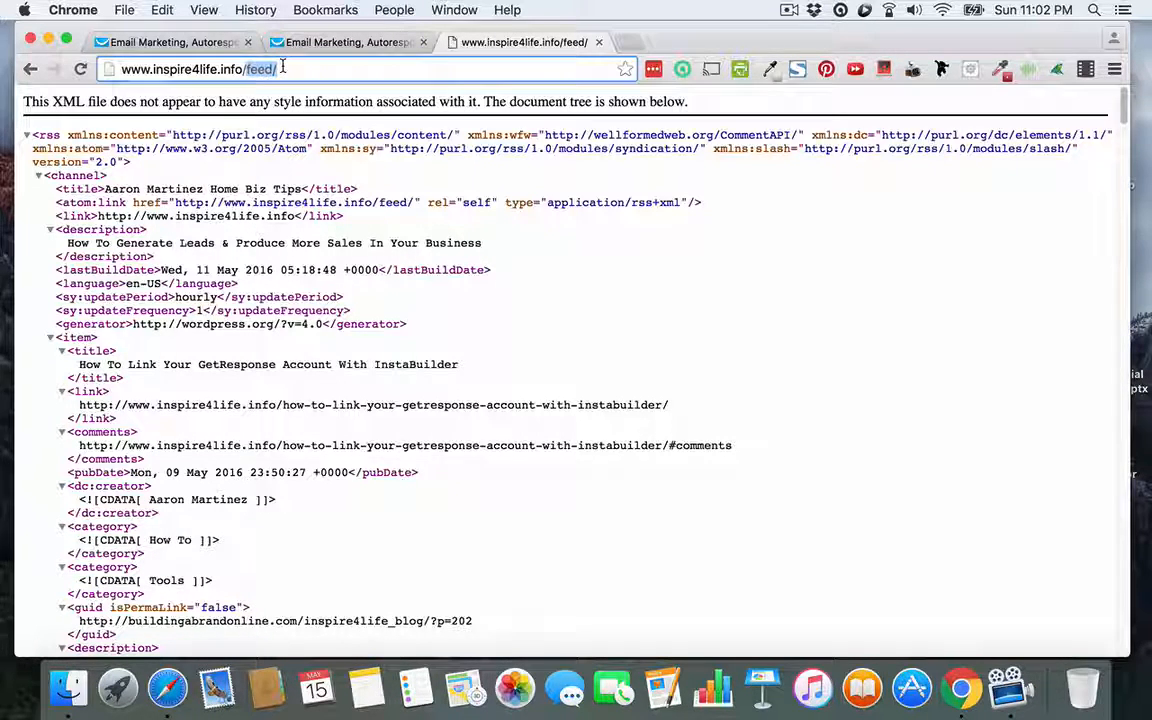
text(xm)
key(BackSpace)
key(BackSpace)
key(BackSpace)
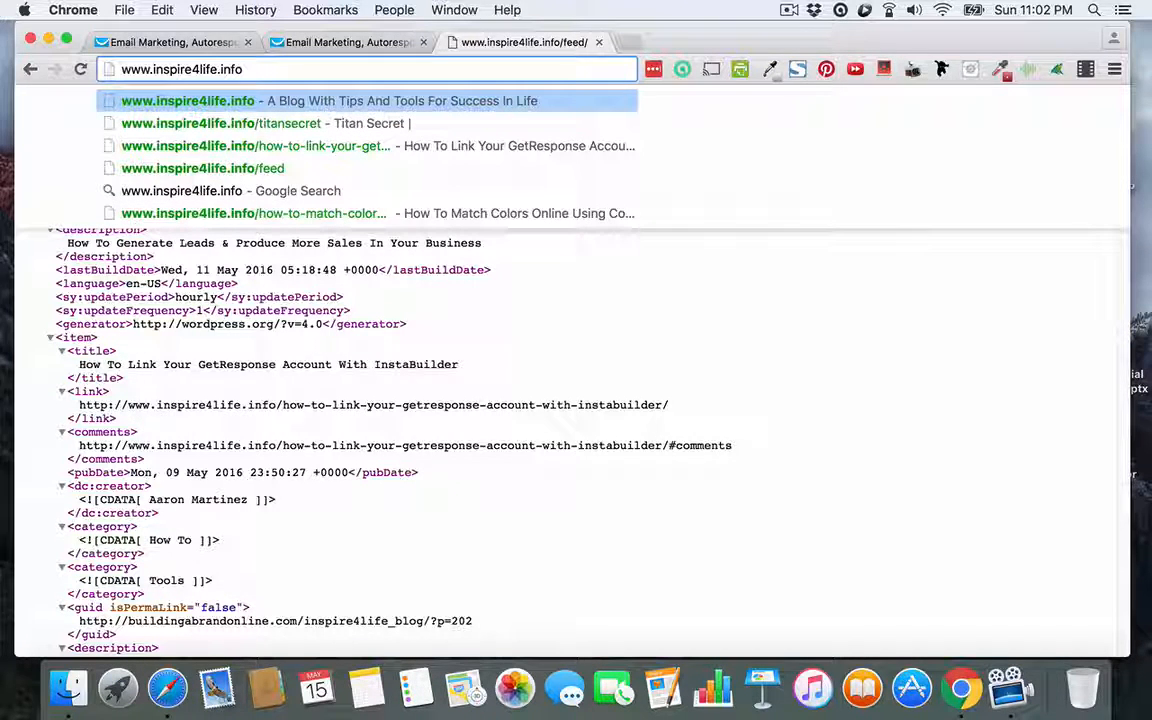
text(/feed)
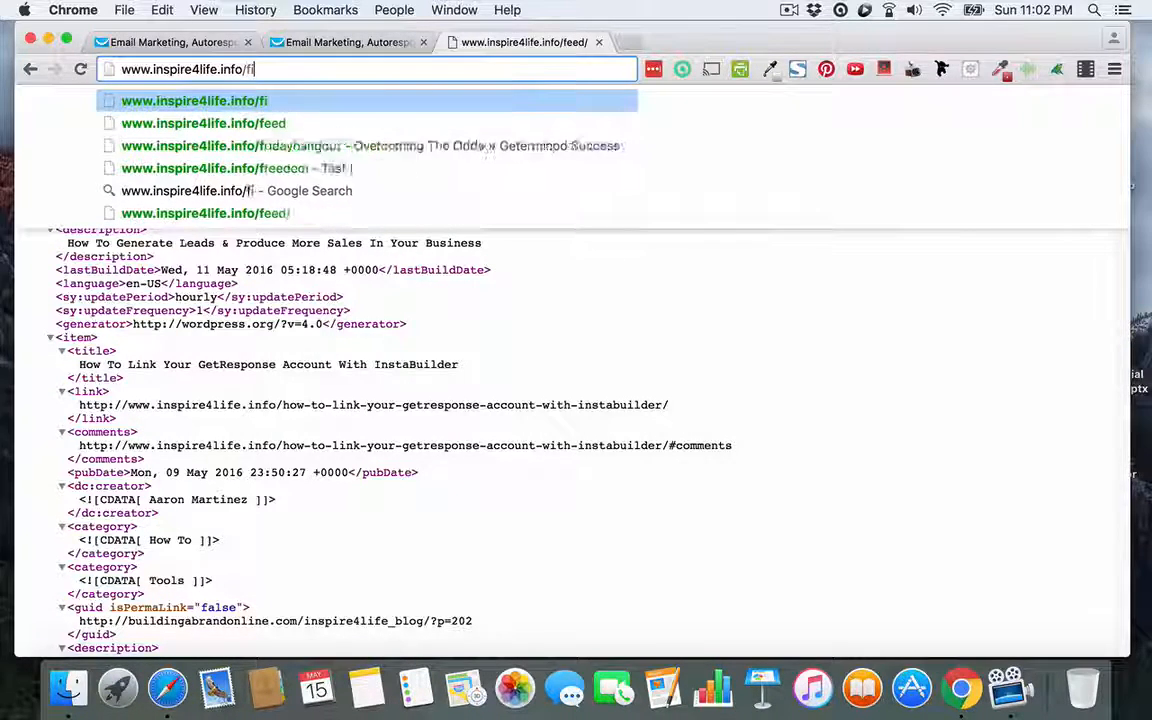
key(Return)
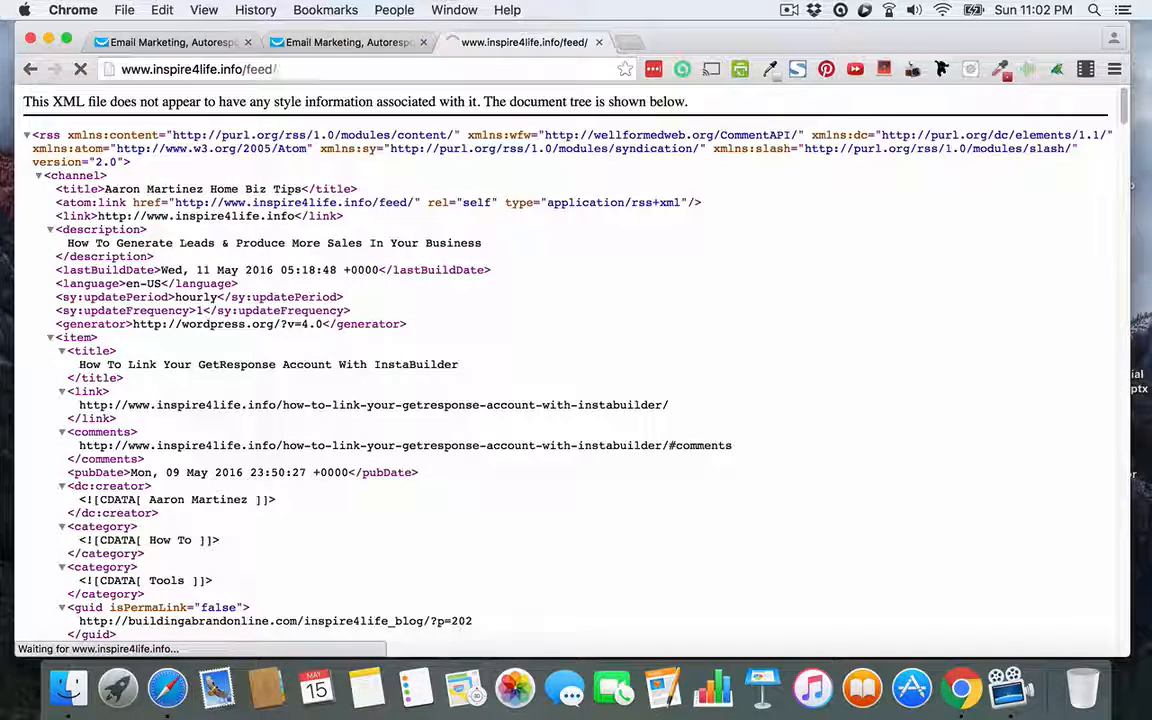
click(244, 69)
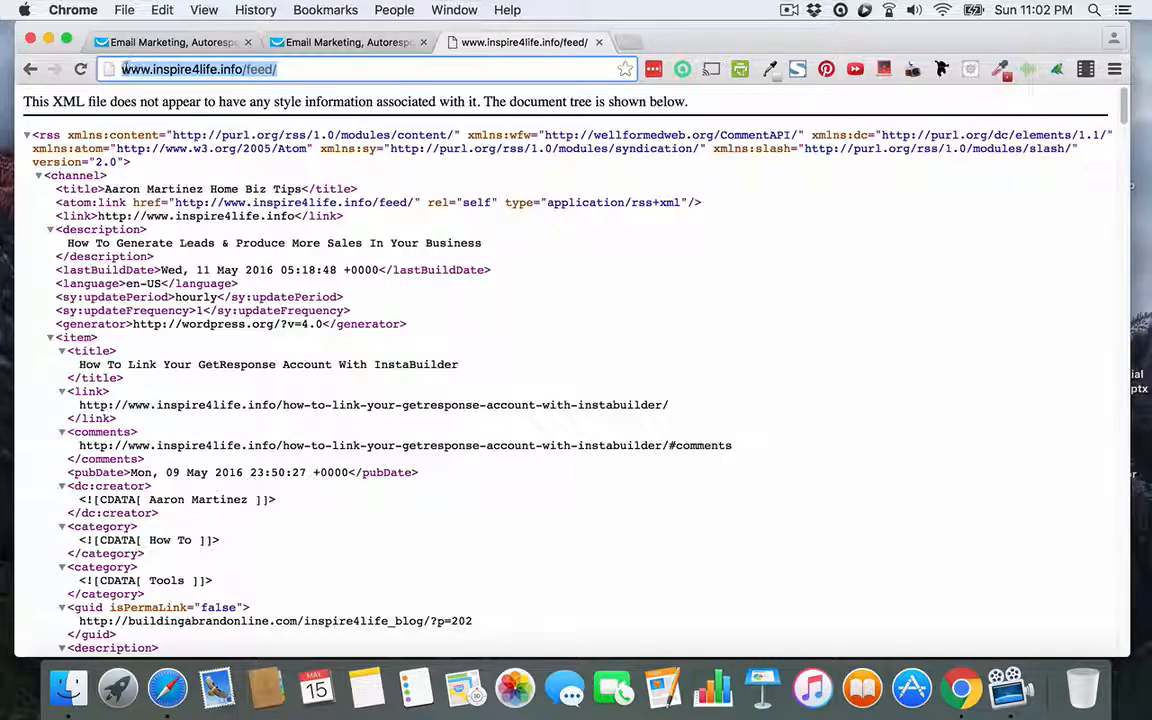
right_click(281, 70)
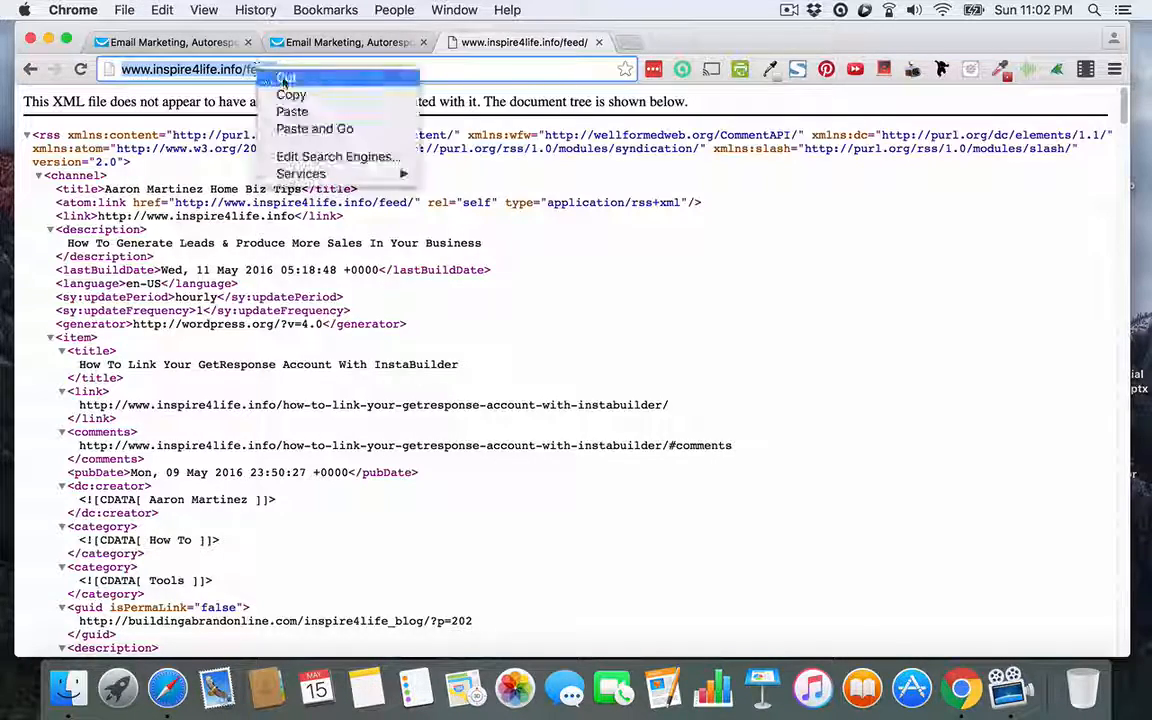
click(296, 94)
click(333, 43)
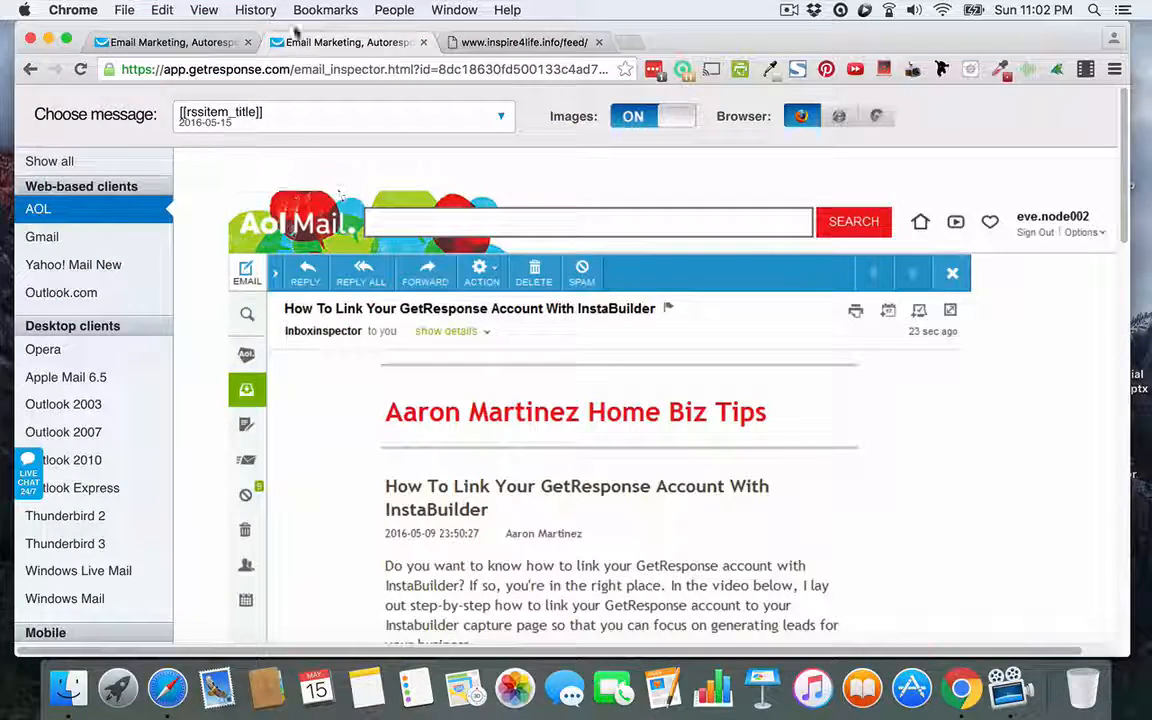
click(200, 43)
right_click(470, 208)
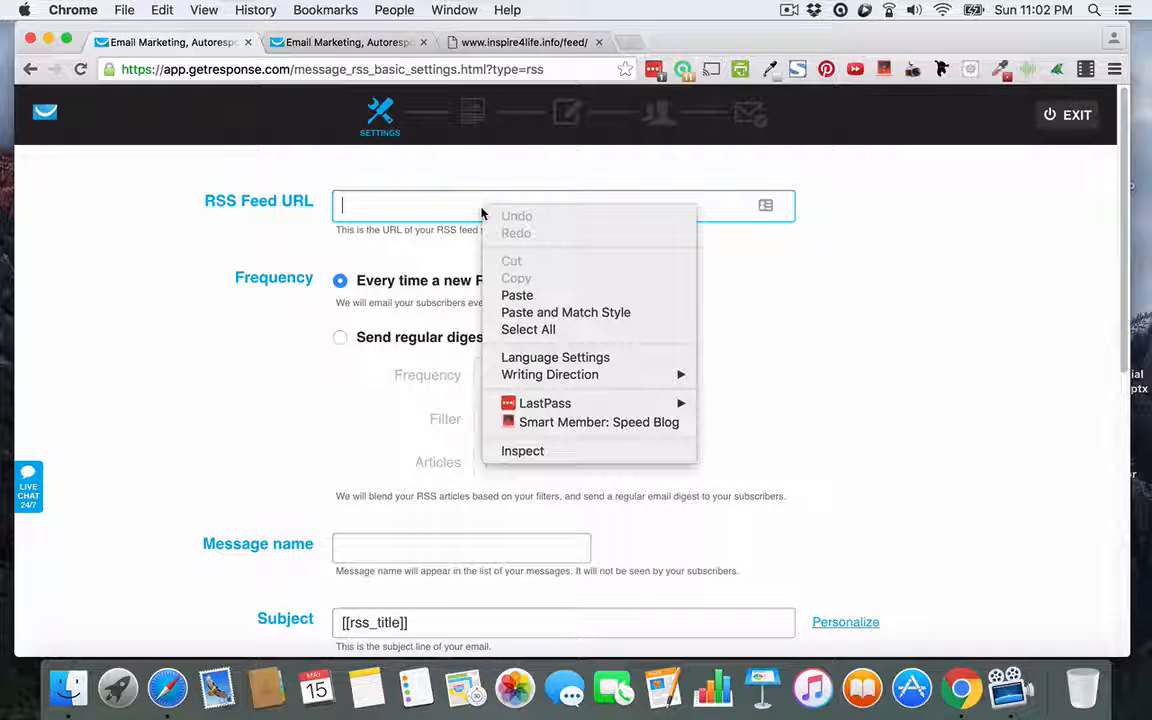
click(527, 296)
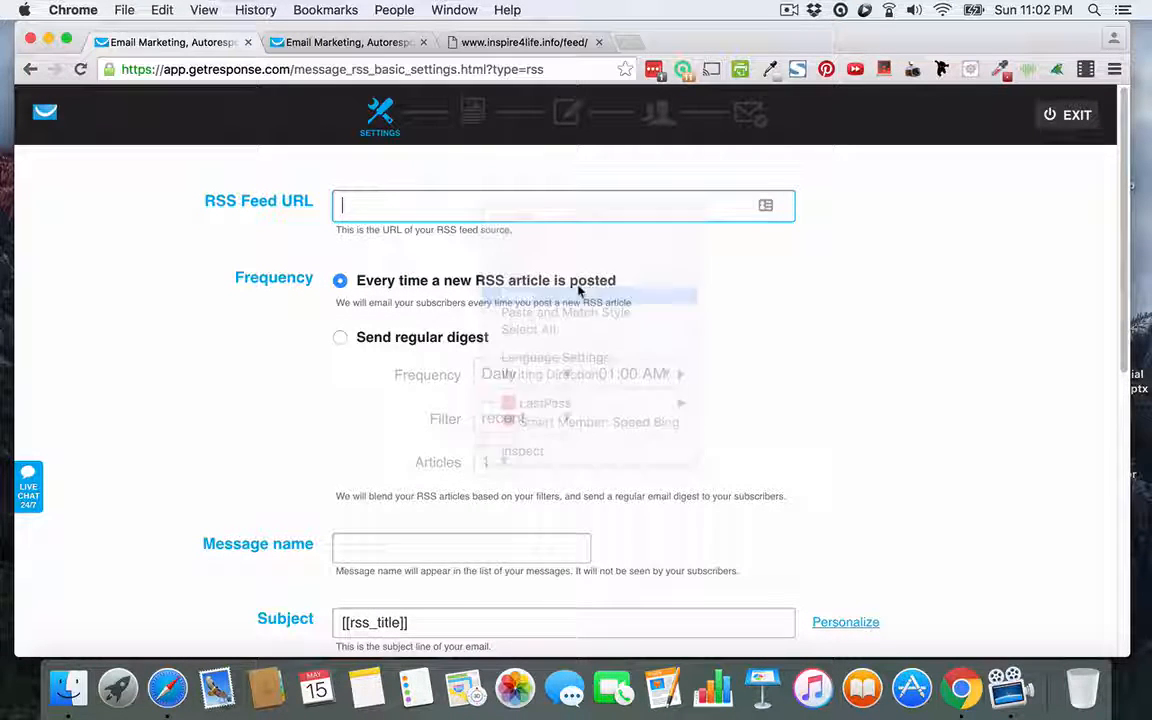
click(785, 212)
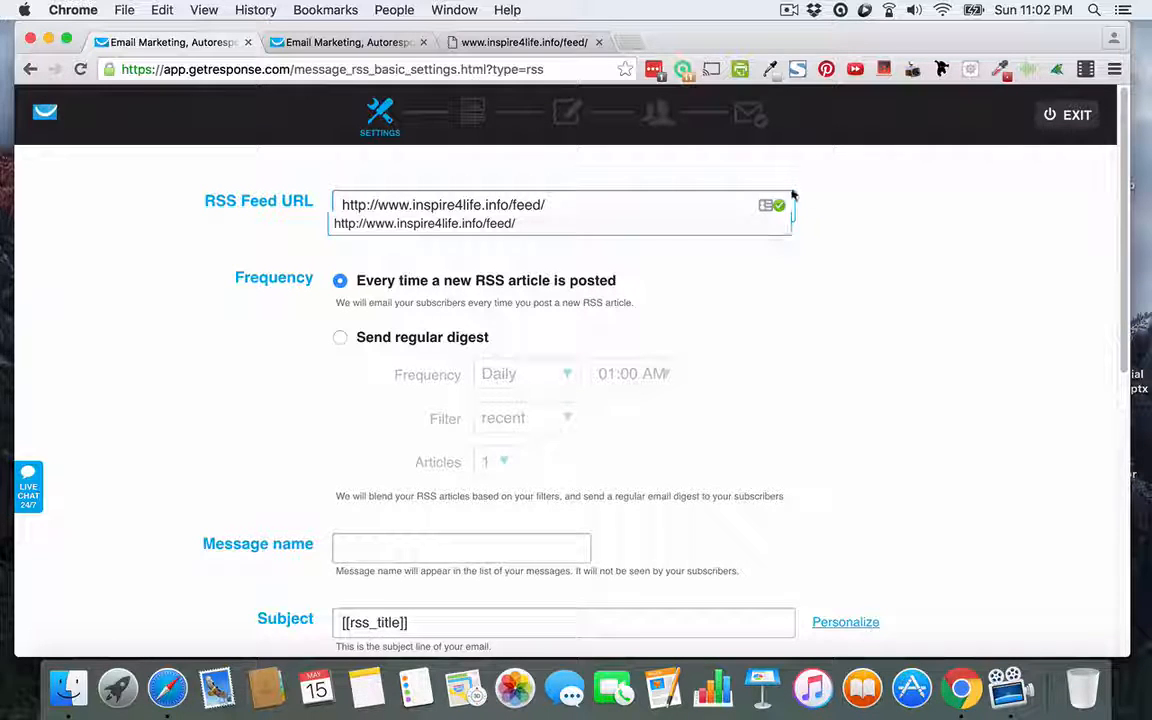
click(825, 291)
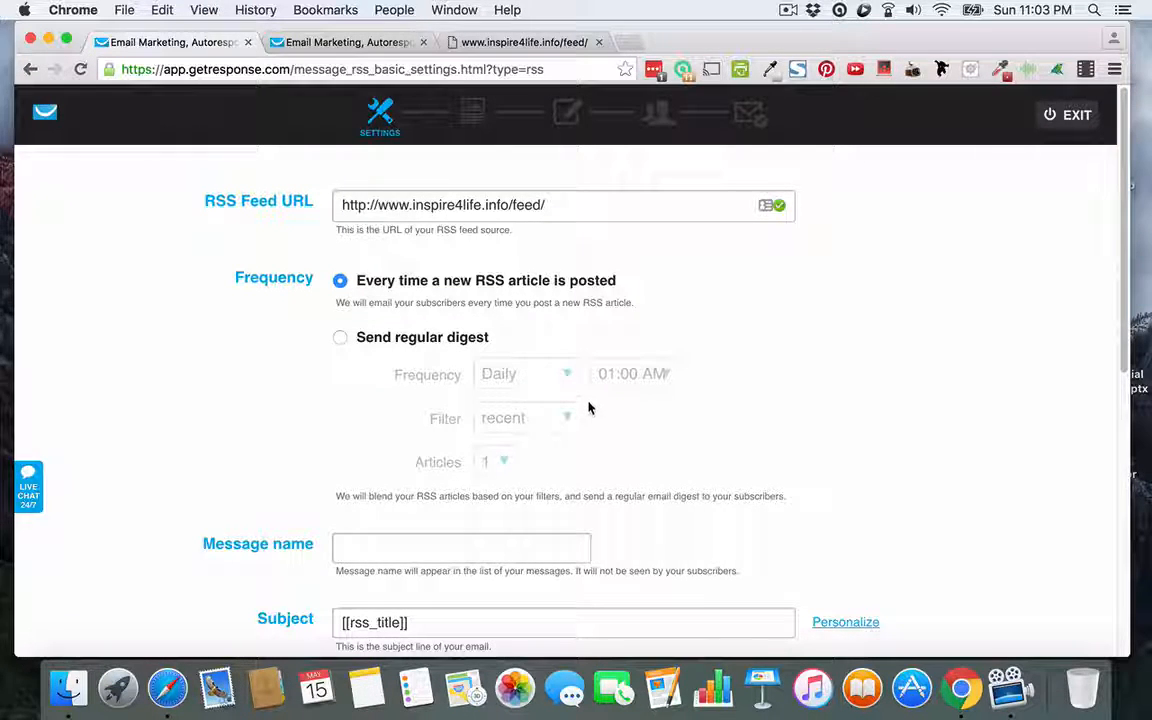
Step: Try a regular digest sent daily at 07:00 AM with the recent filter and 3 articles
click(340, 337)
click(655, 374)
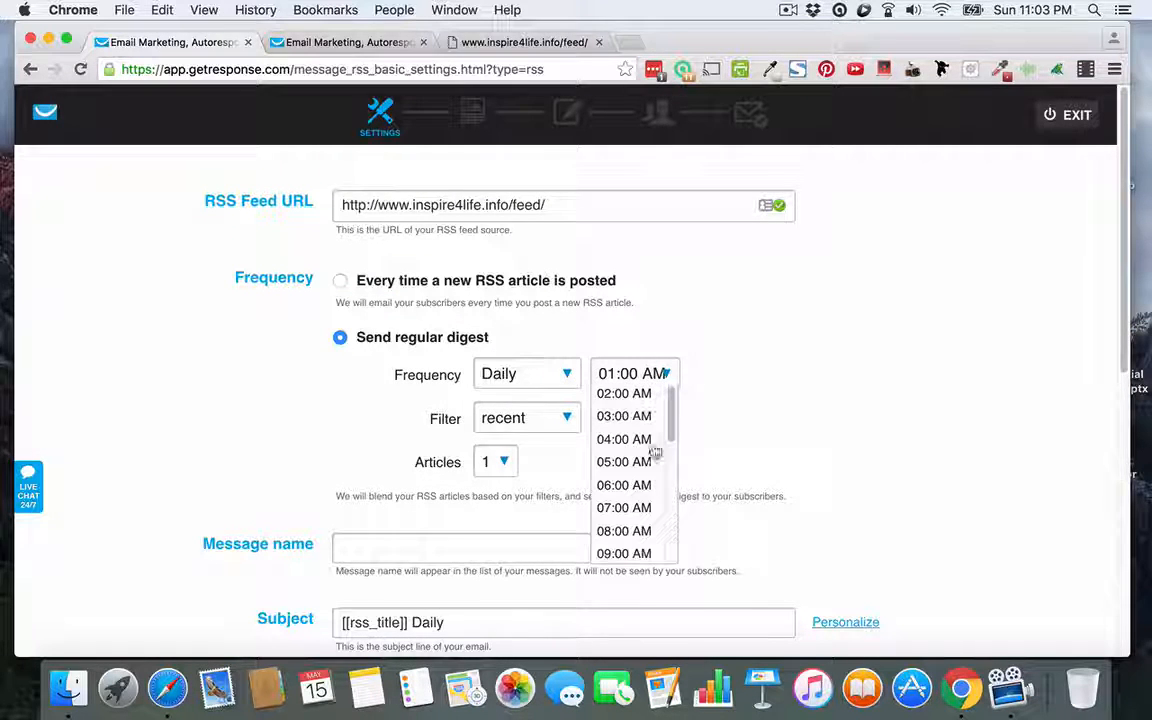
click(624, 508)
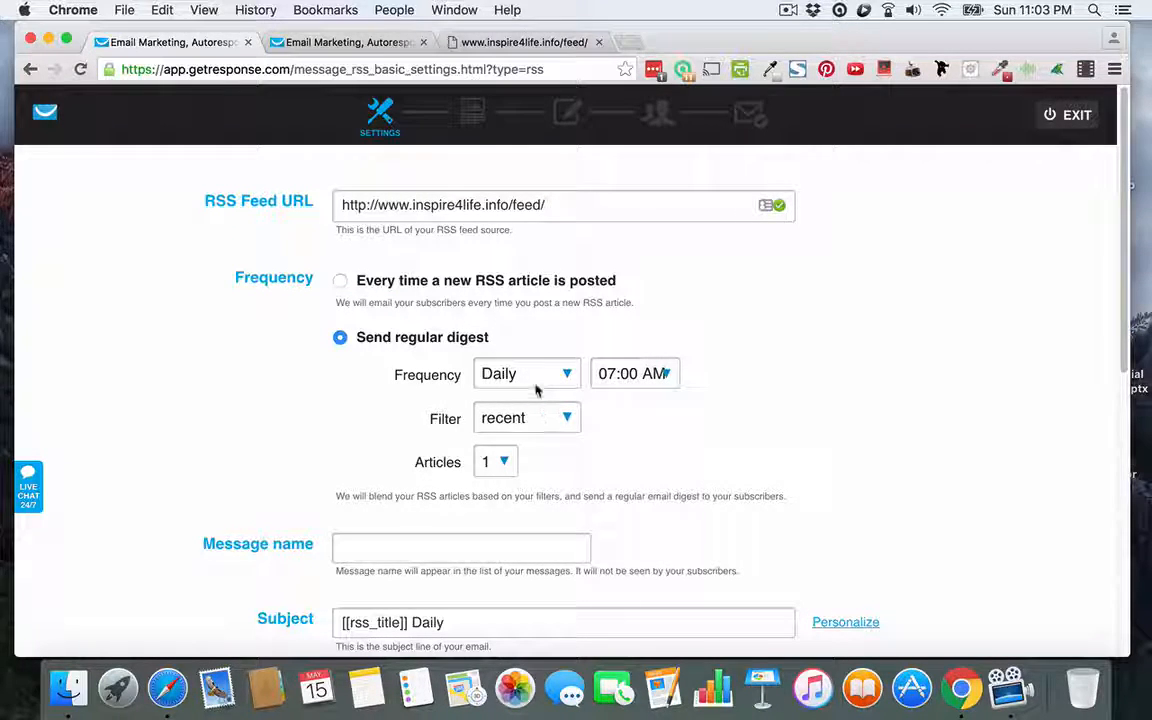
click(540, 419)
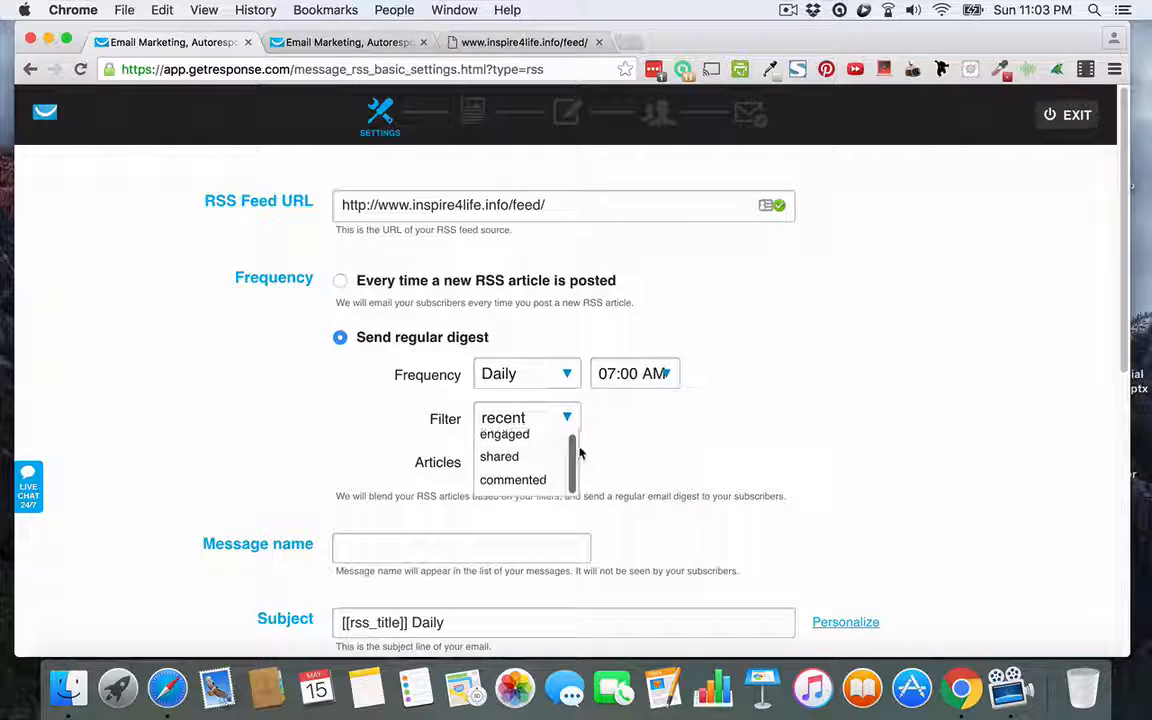
click(741, 396)
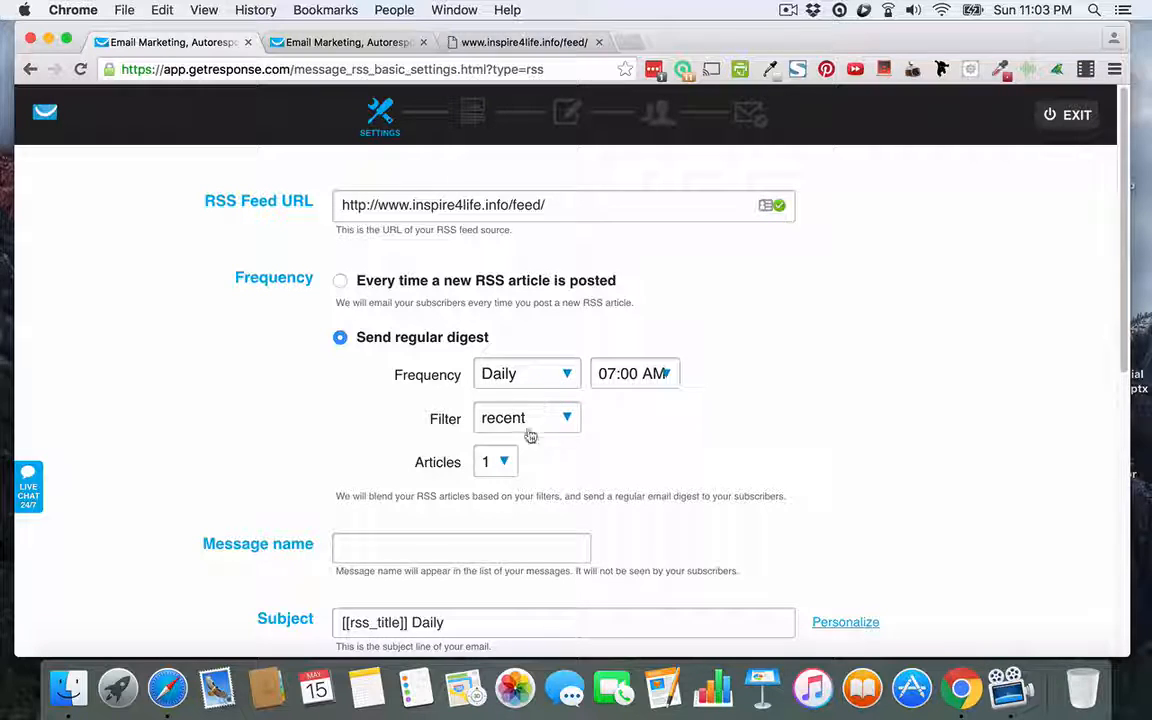
click(494, 461)
click(486, 504)
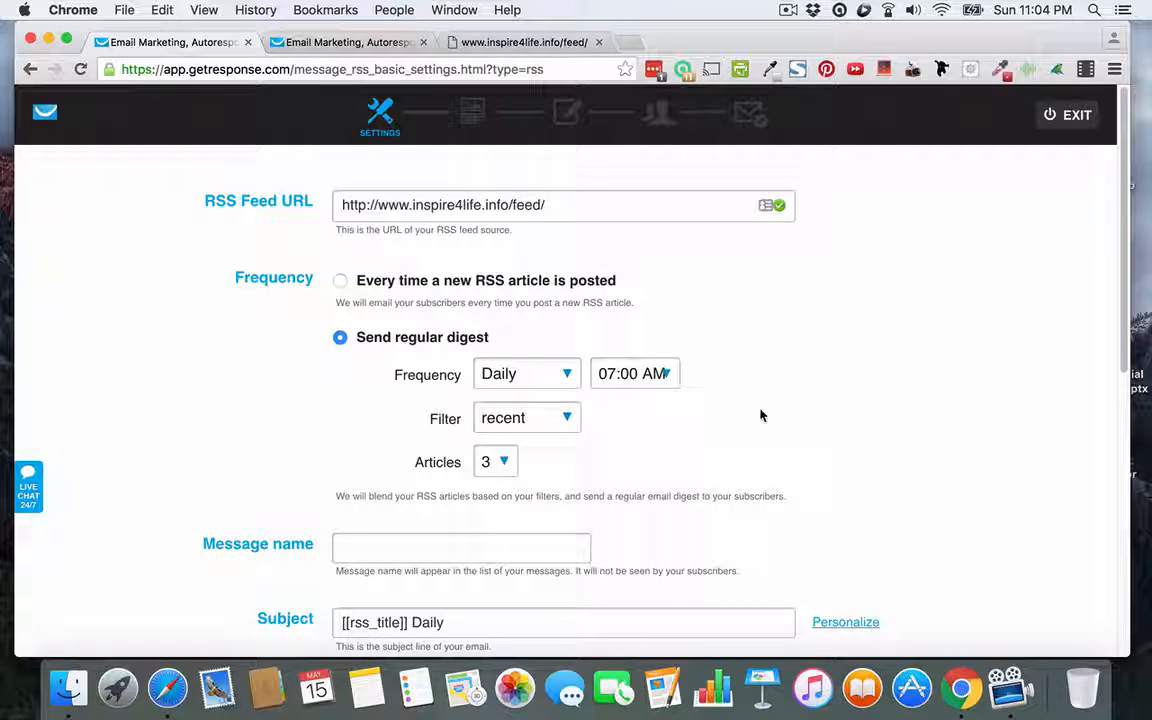
Step: Set the sending frequency to every time a new RSS article is posted
click(342, 282)
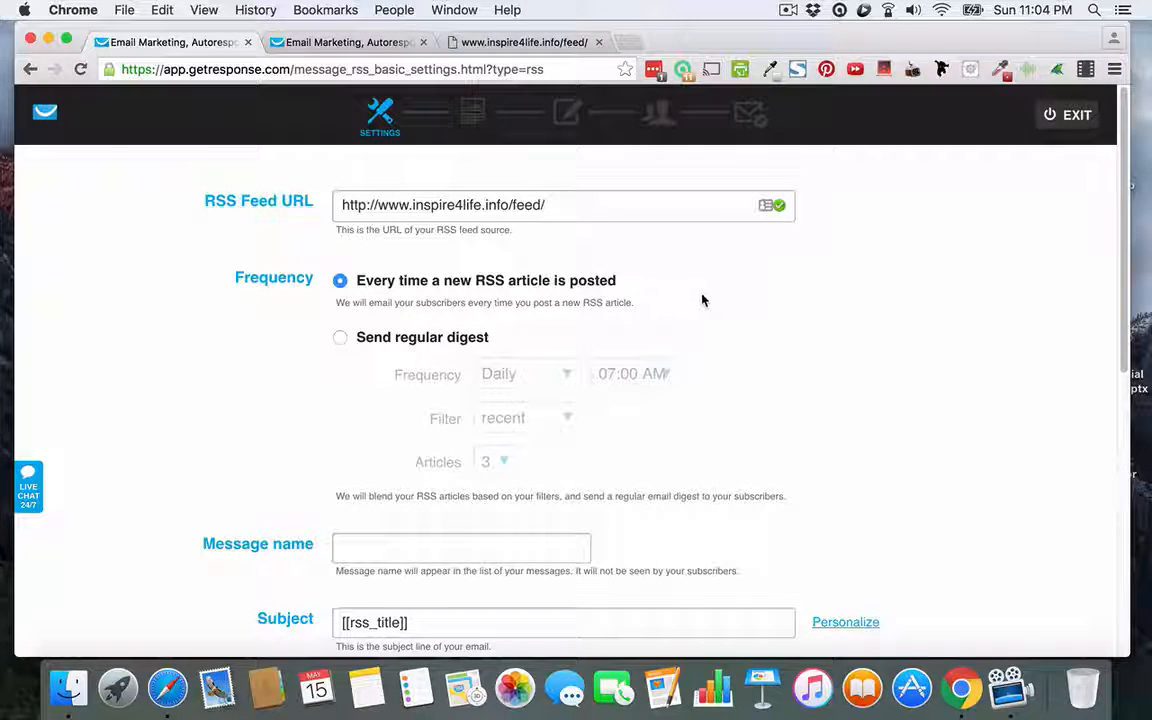
scroll(703, 296, down, 1)
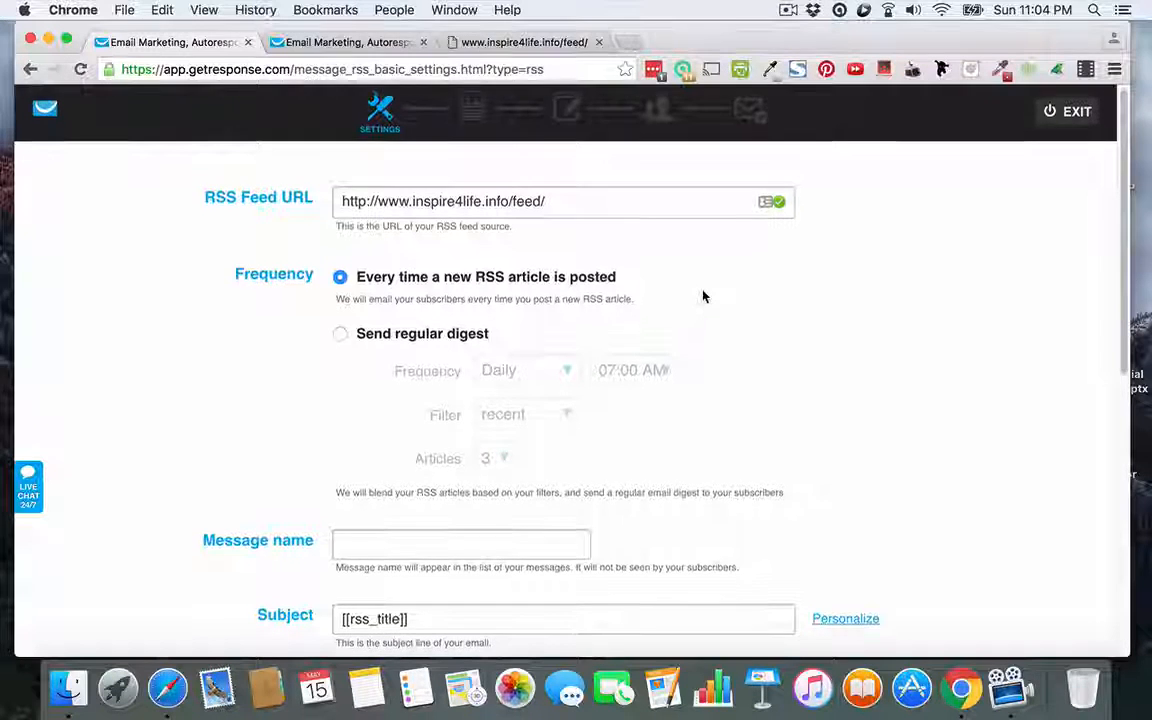
scroll(703, 296, up, 1)
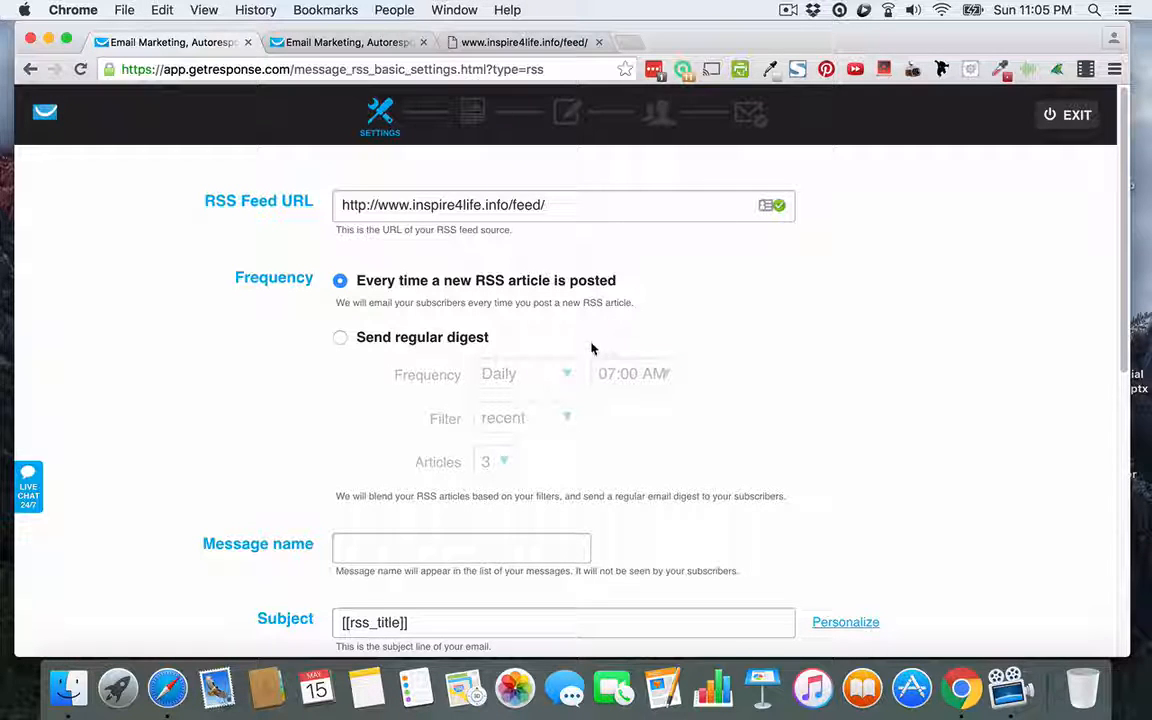
Step: Examine the message's empty name setting and its default subject placeholder
scroll(680, 425, down, 2)
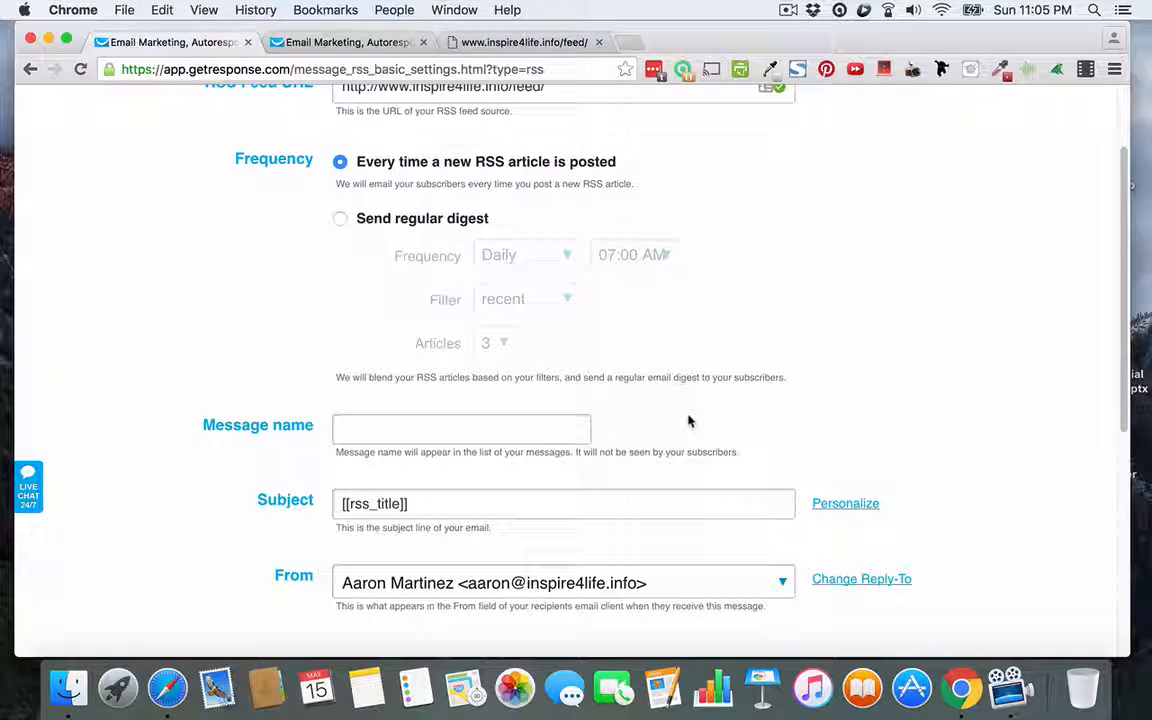
click(517, 431)
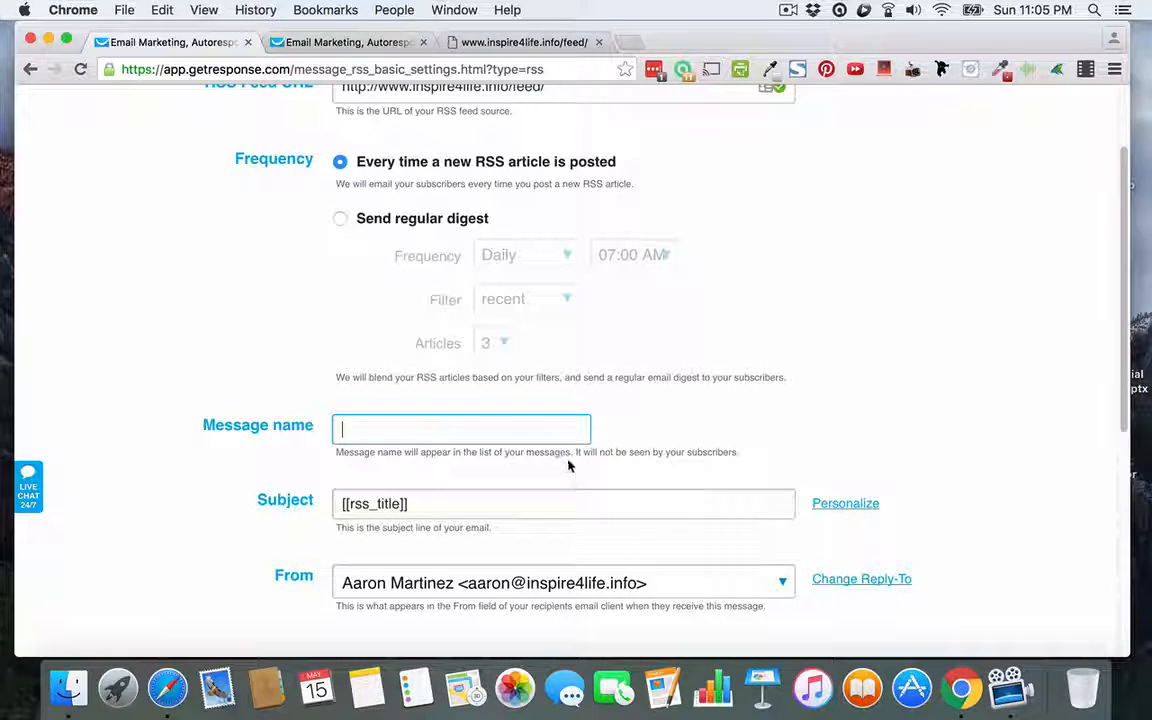
scroll(527, 418, down, 3)
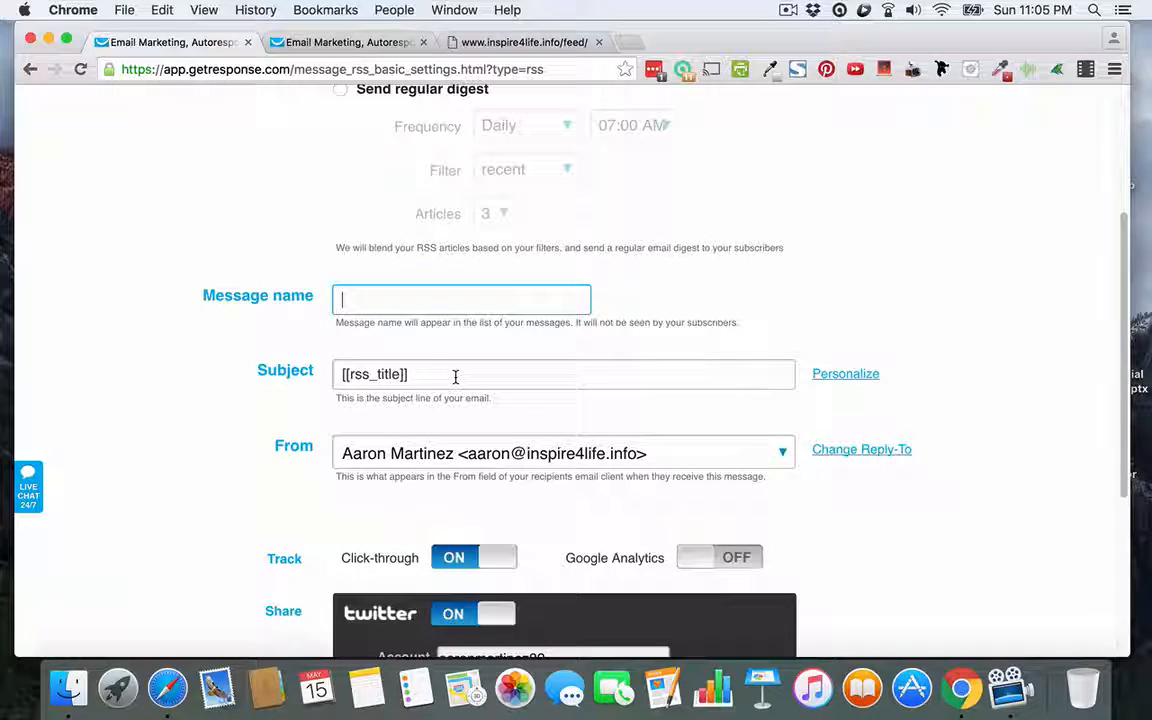
click(419, 373)
drag(419, 373, 328, 372)
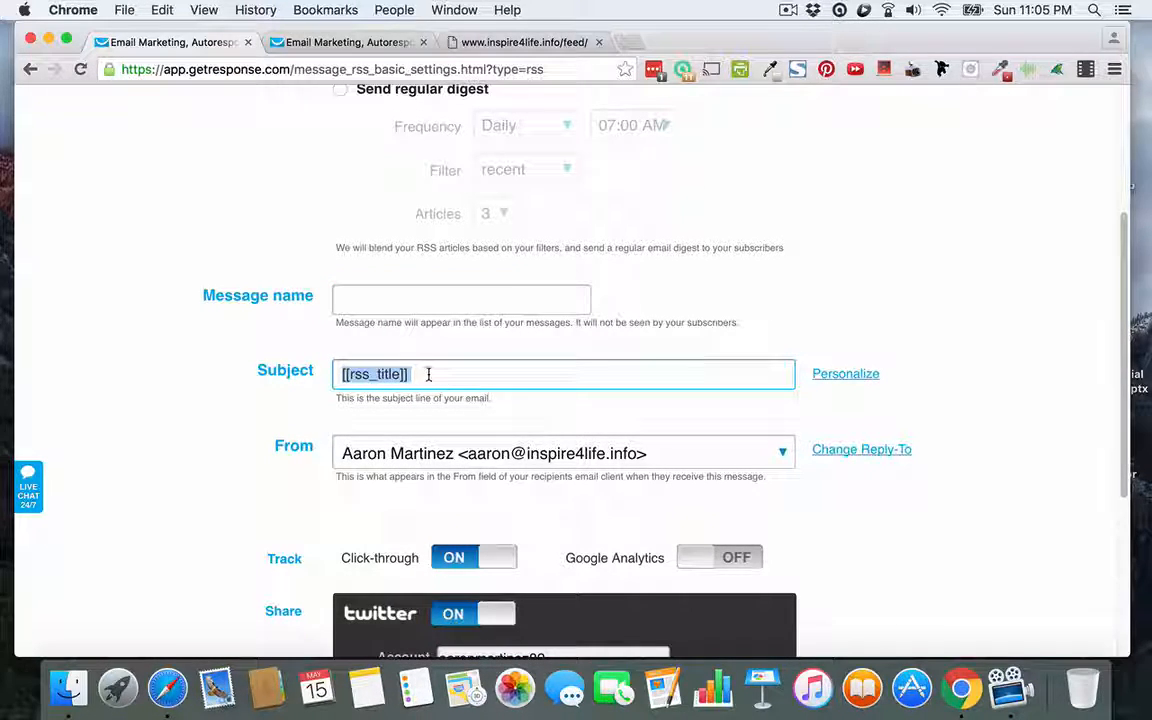
scroll(496, 388, up, 3)
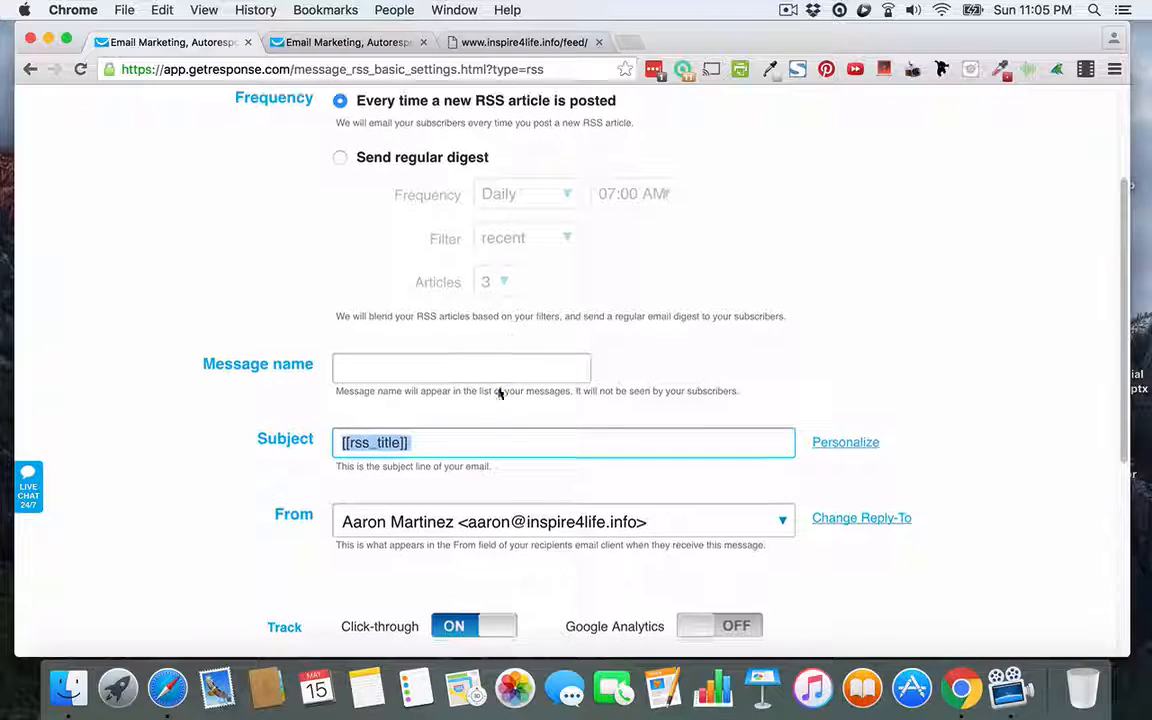
click(458, 41)
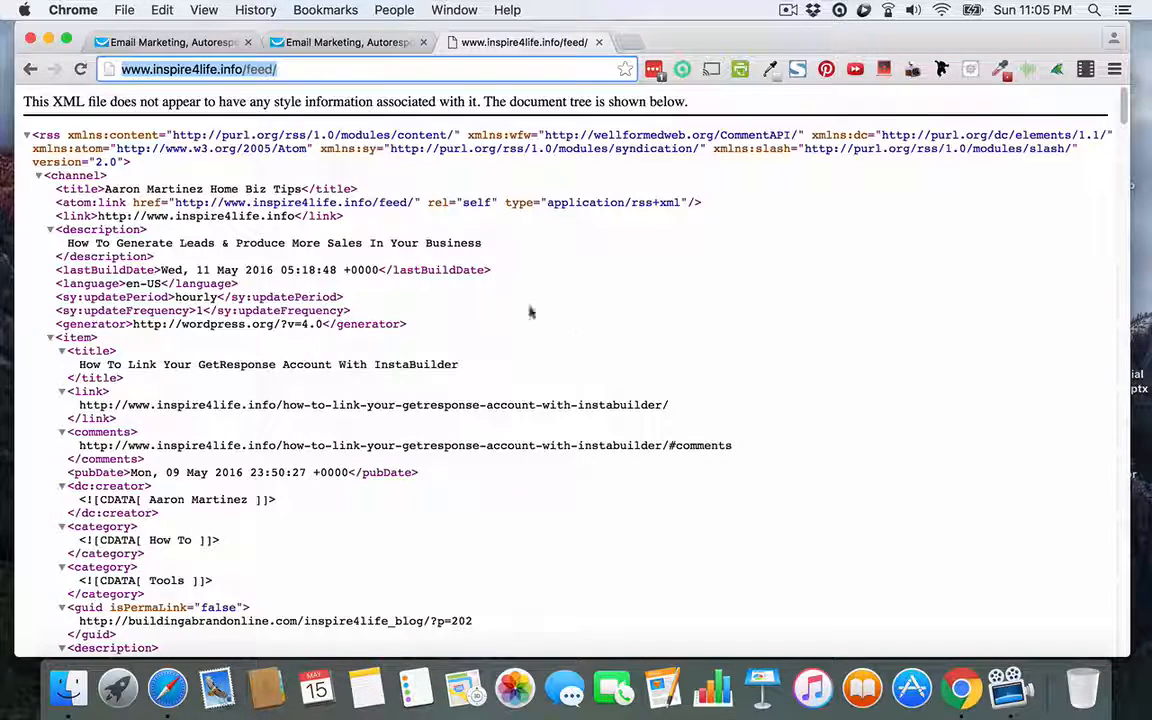
click(293, 66)
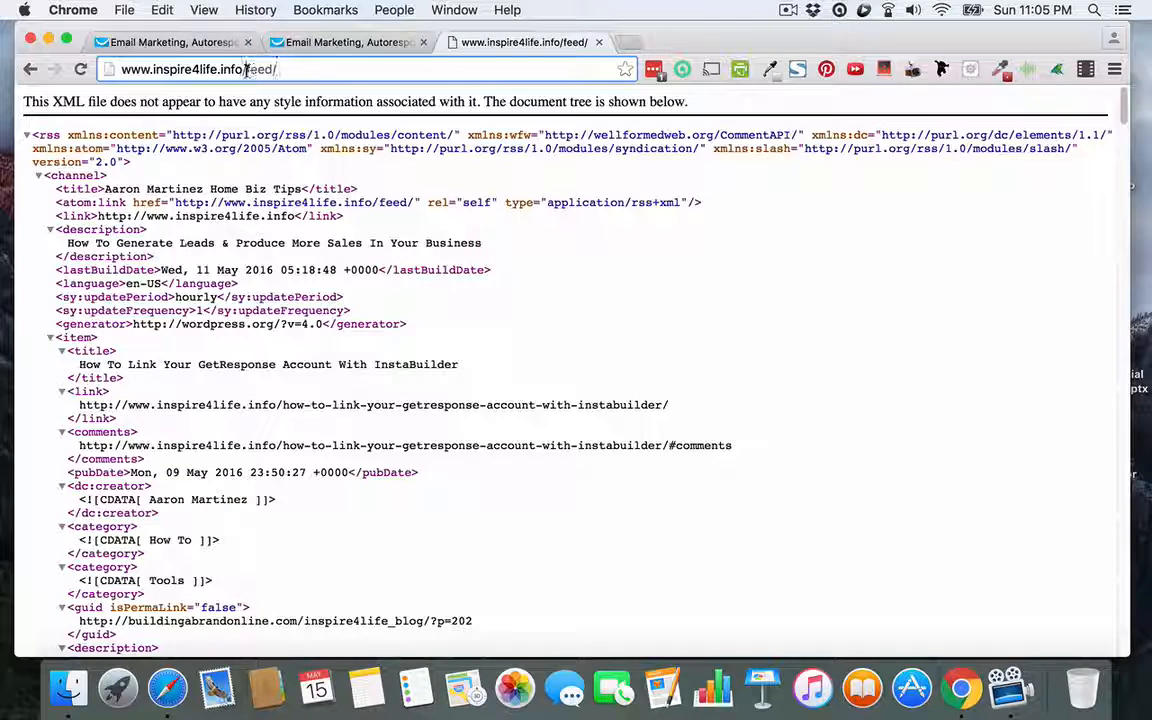
drag(247, 68, 313, 60)
key(BackSpace)
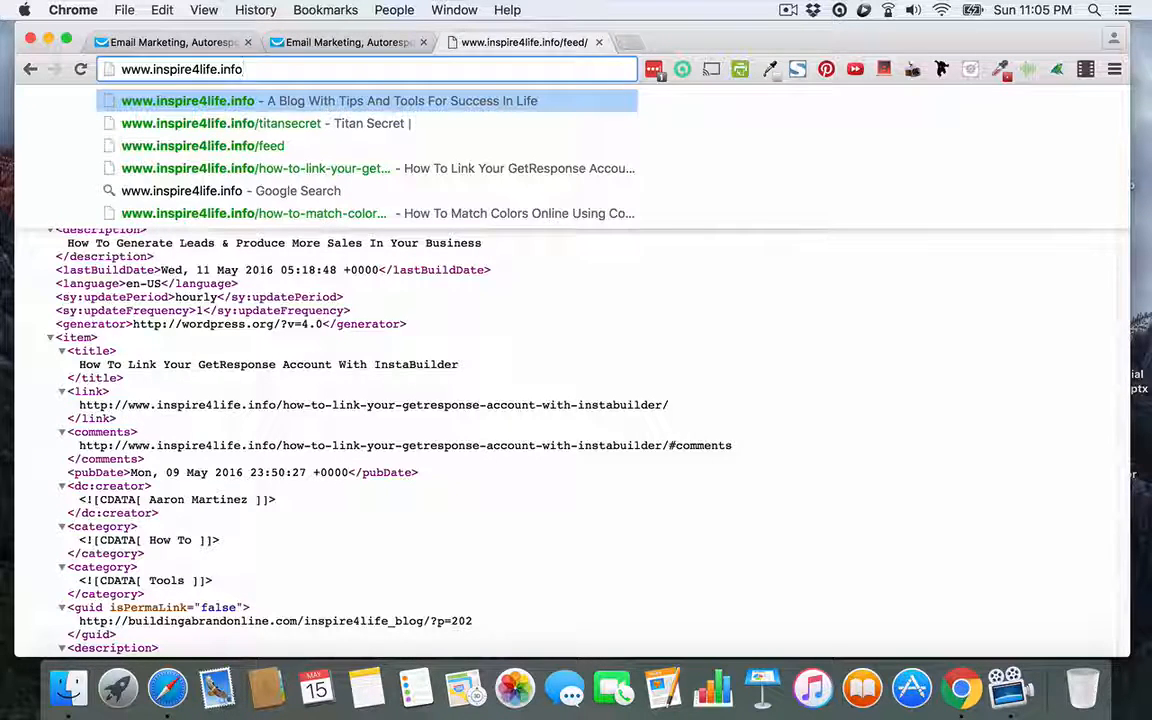
key(Return)
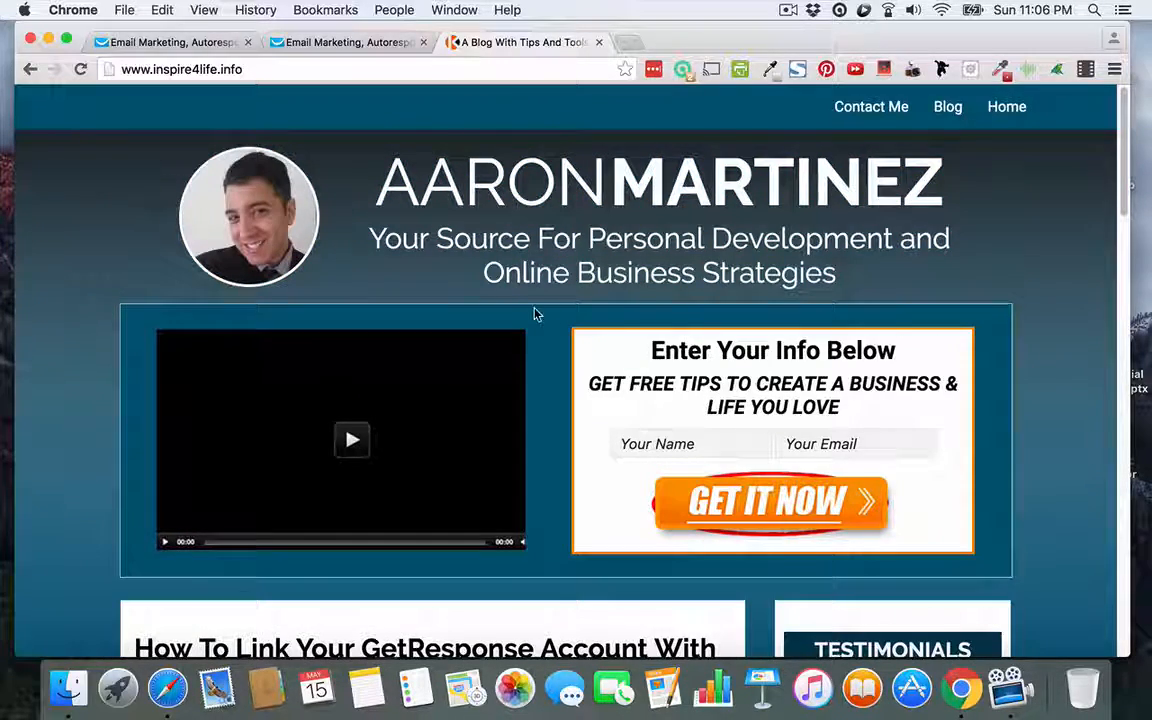
scroll(535, 311, down, 3)
scroll(537, 306, up, 3)
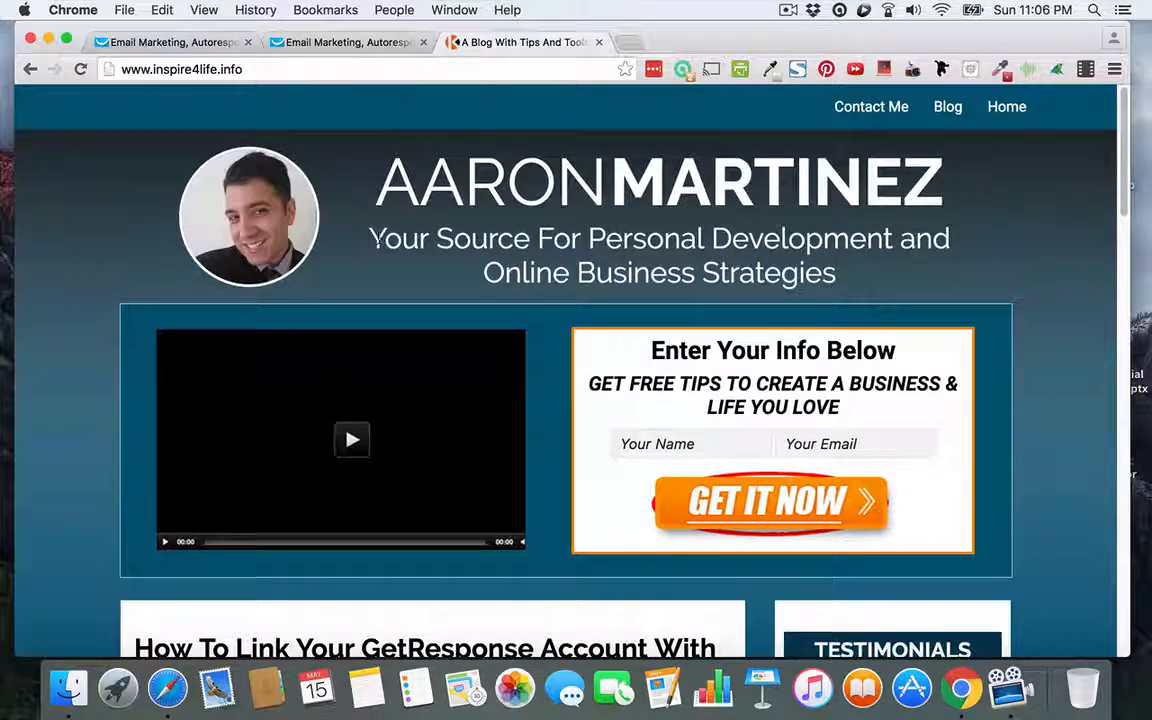
drag(372, 238, 660, 258)
scroll(660, 258, down, 1)
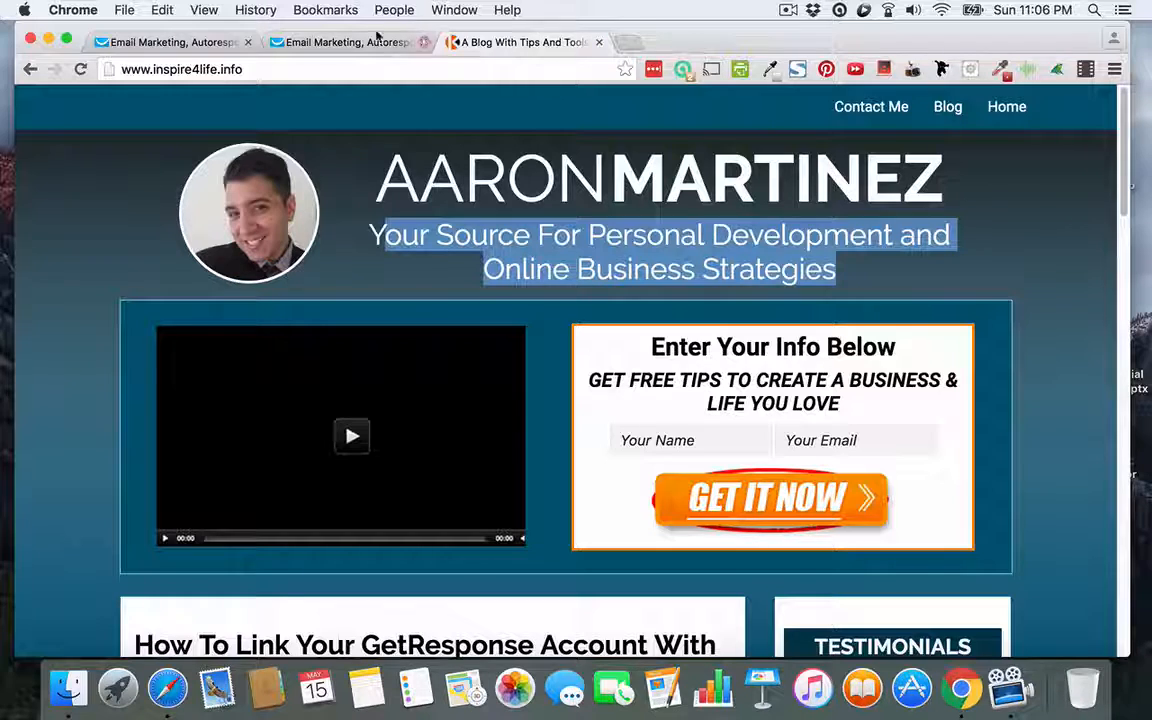
Step: Return to the message settings and replace the subject line with the [[rssitem_title]] personalization placeholder
click(190, 42)
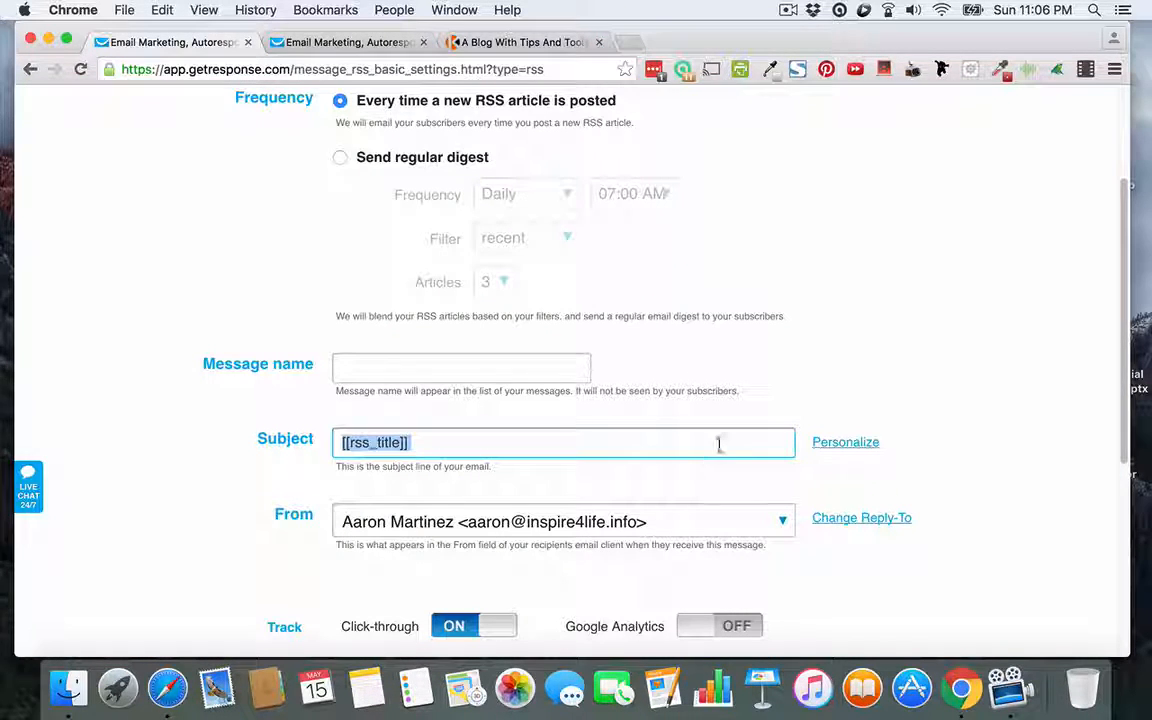
click(840, 444)
click(858, 510)
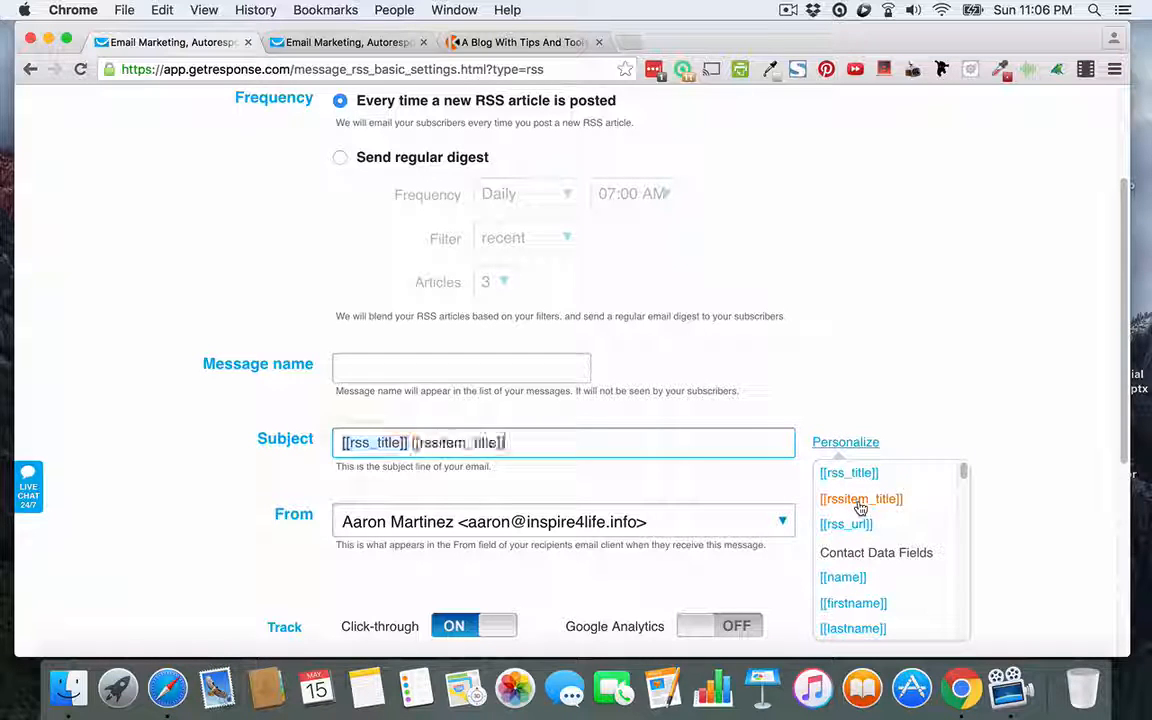
drag(556, 437, 327, 442)
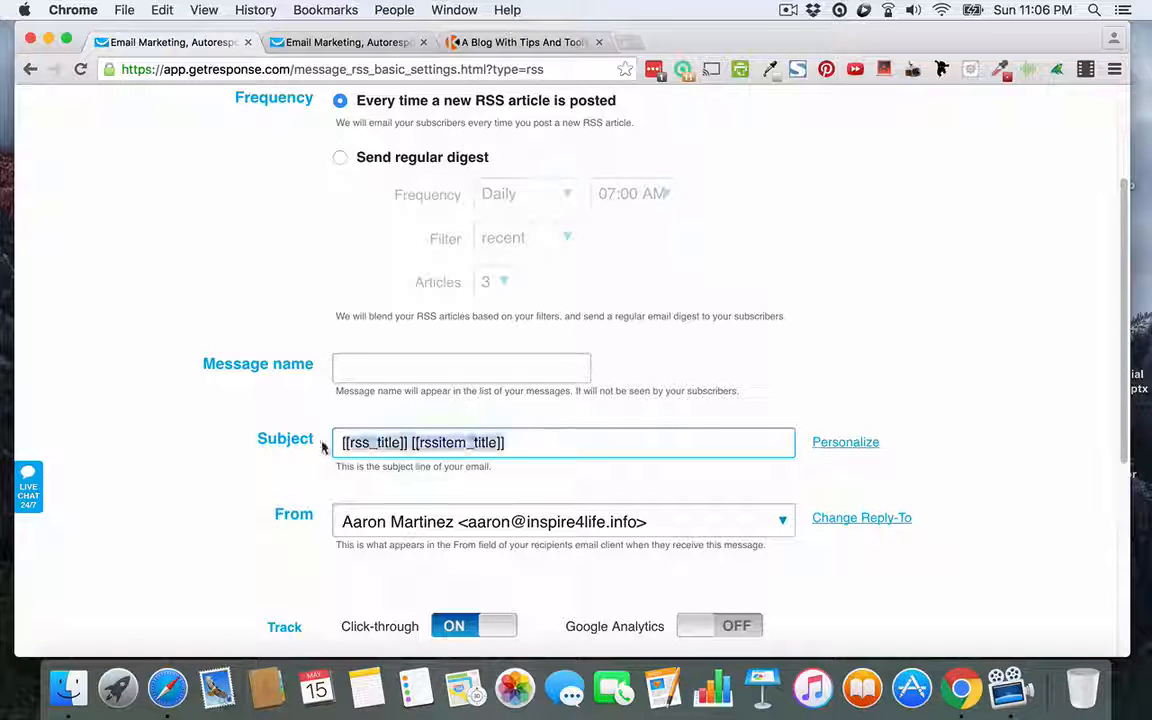
key(BackSpace)
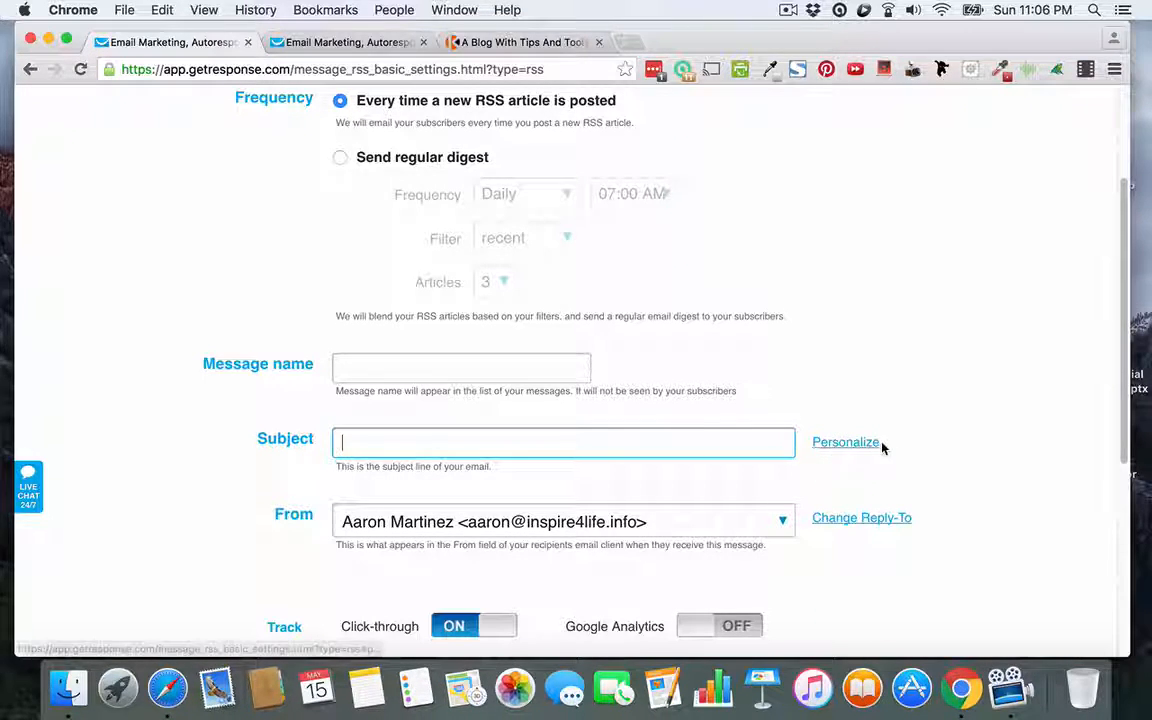
click(842, 444)
click(862, 502)
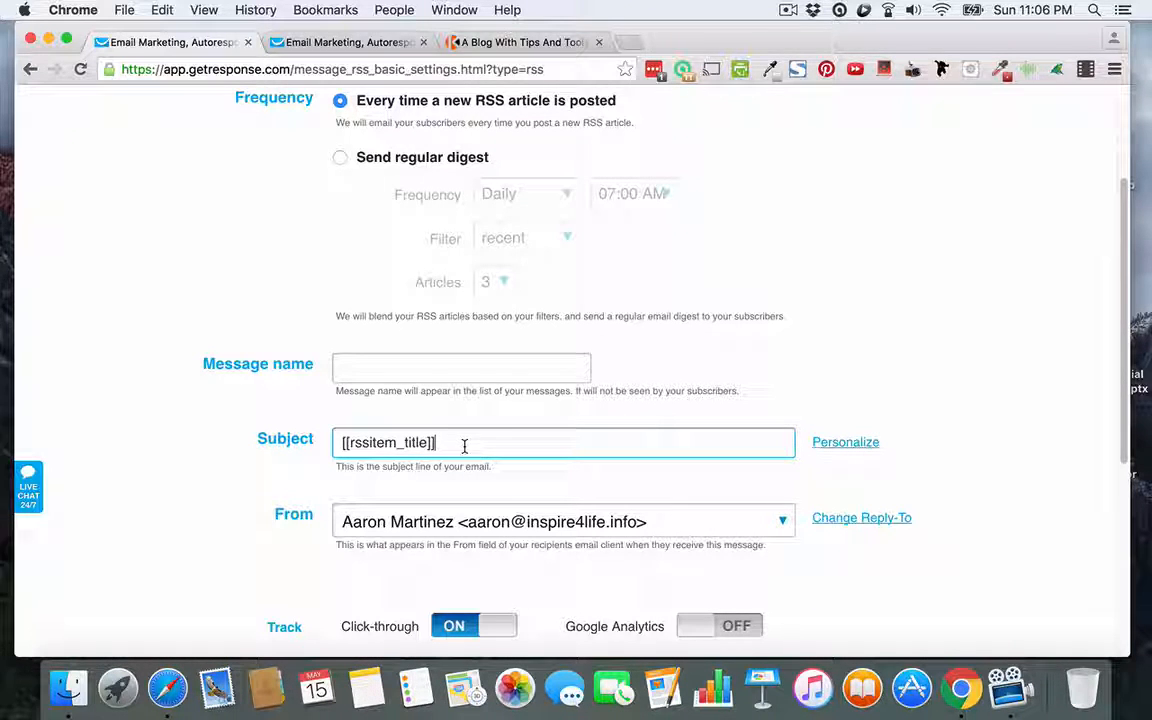
Step: Open the blog article "How To Link Your GetResponse Account With InstaBuilder" and examine its title and content
click(512, 44)
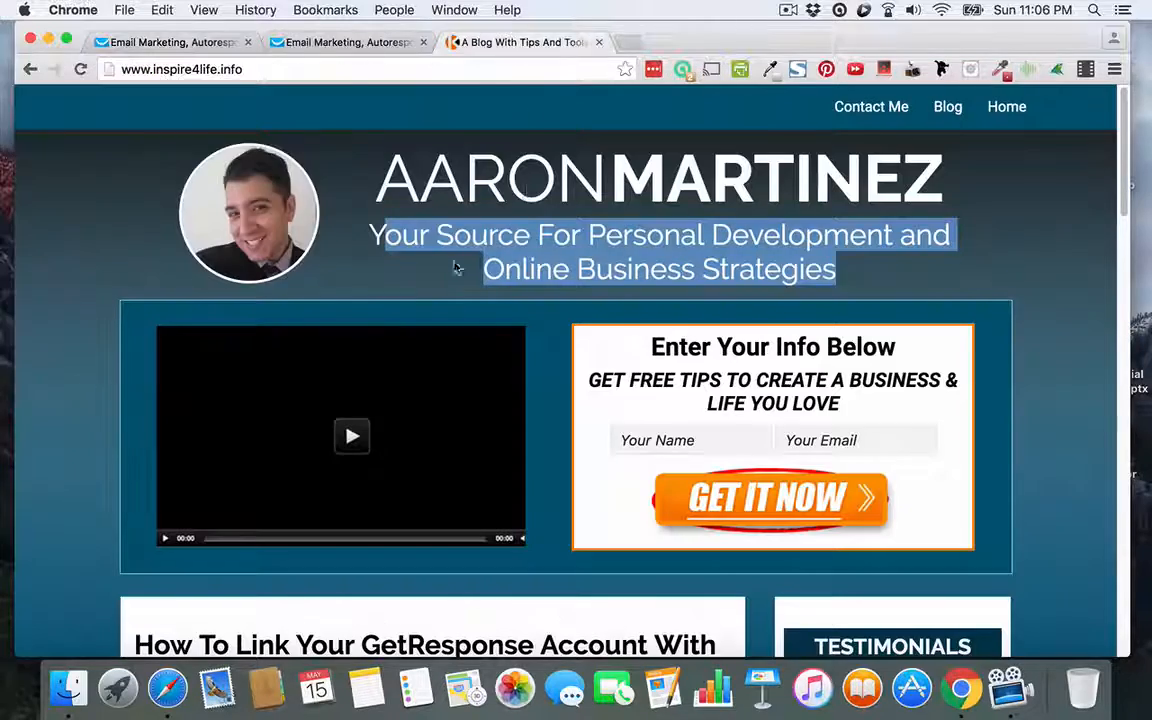
scroll(470, 330, down, 5)
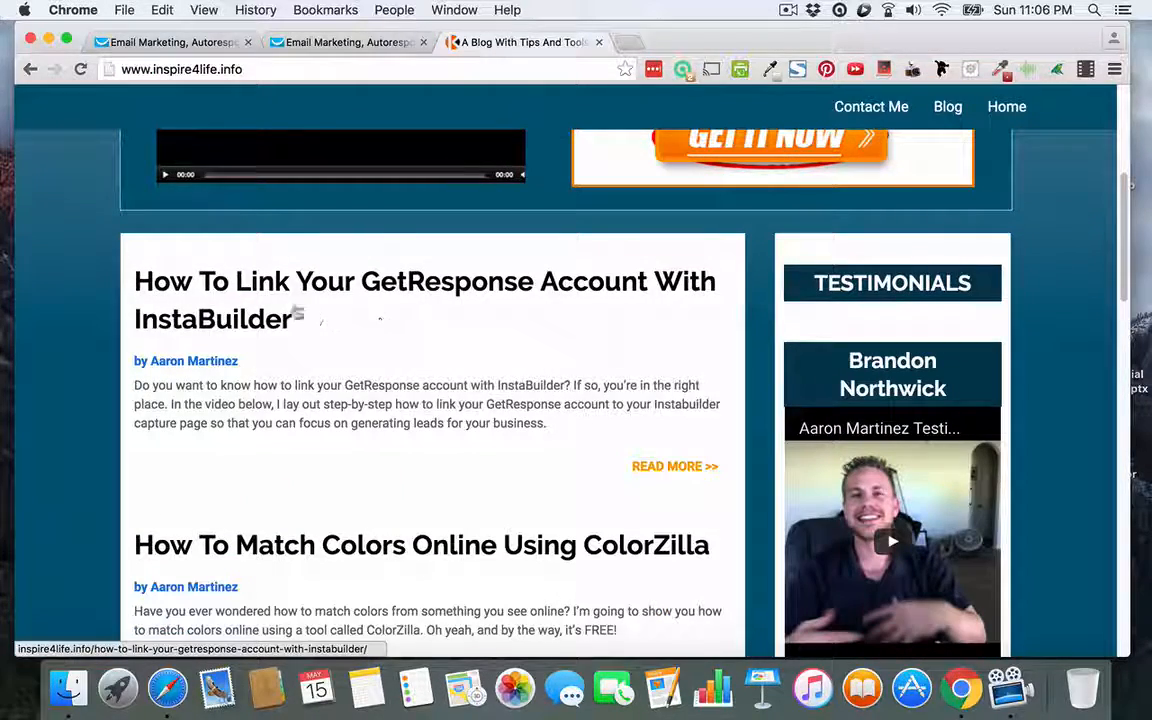
click(232, 280)
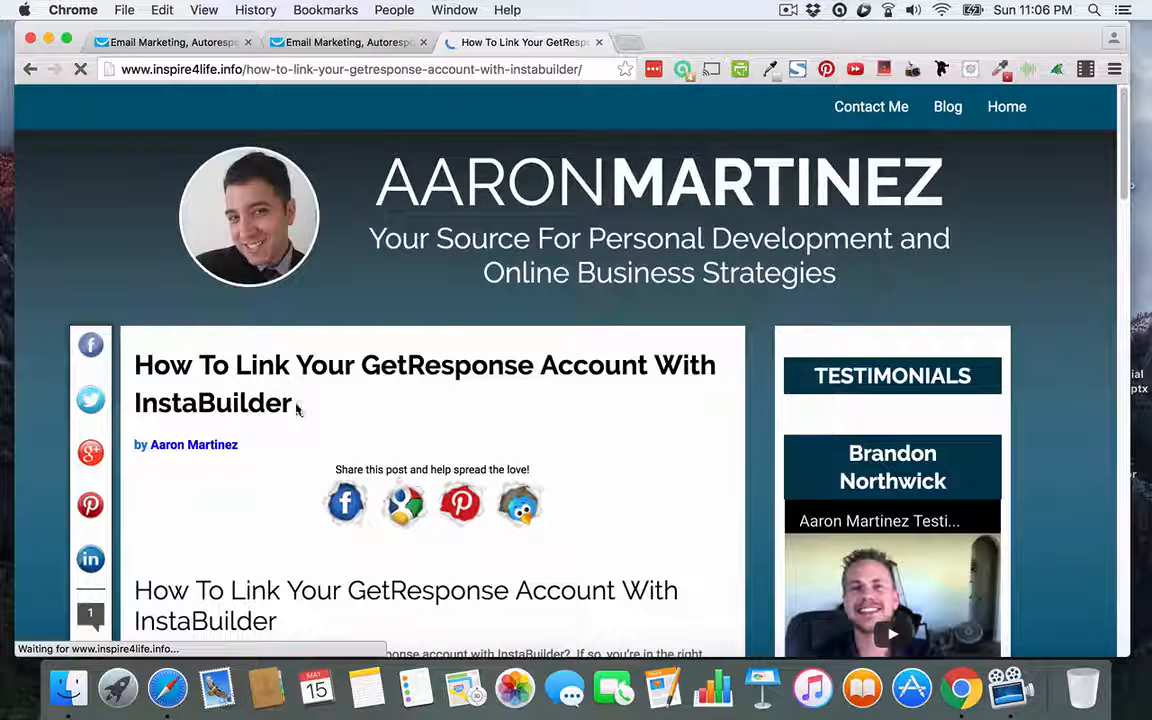
drag(292, 400, 123, 350)
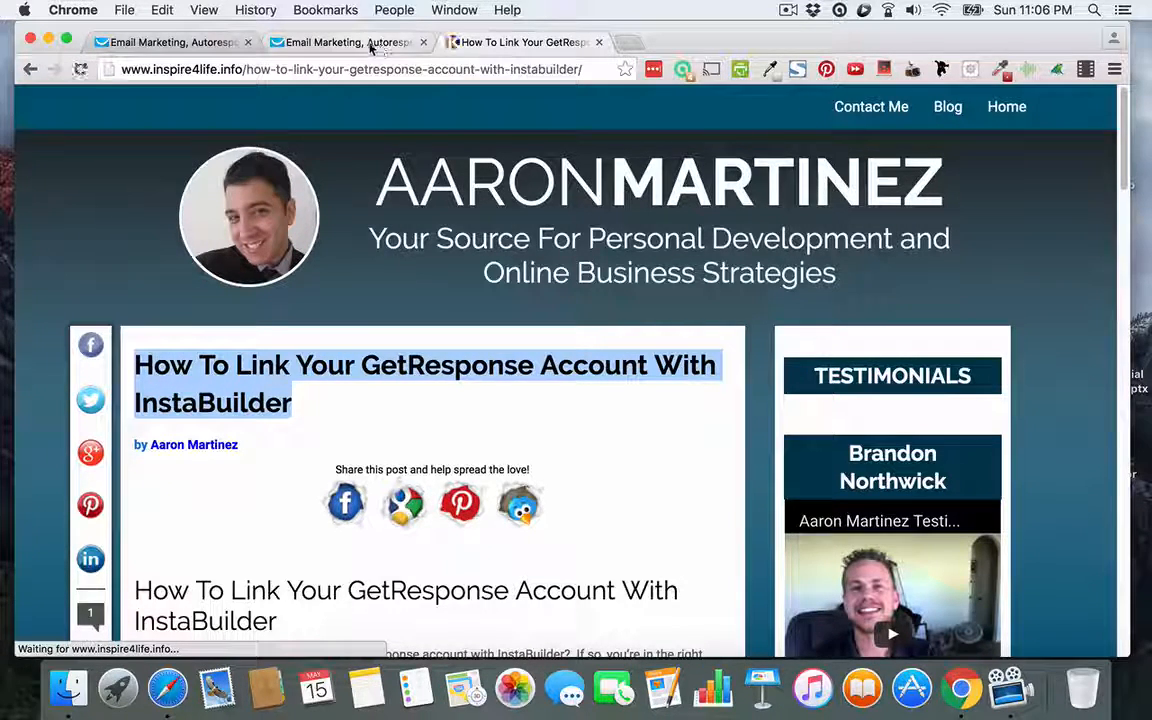
scroll(404, 325, down, 10)
scroll(406, 315, up, 10)
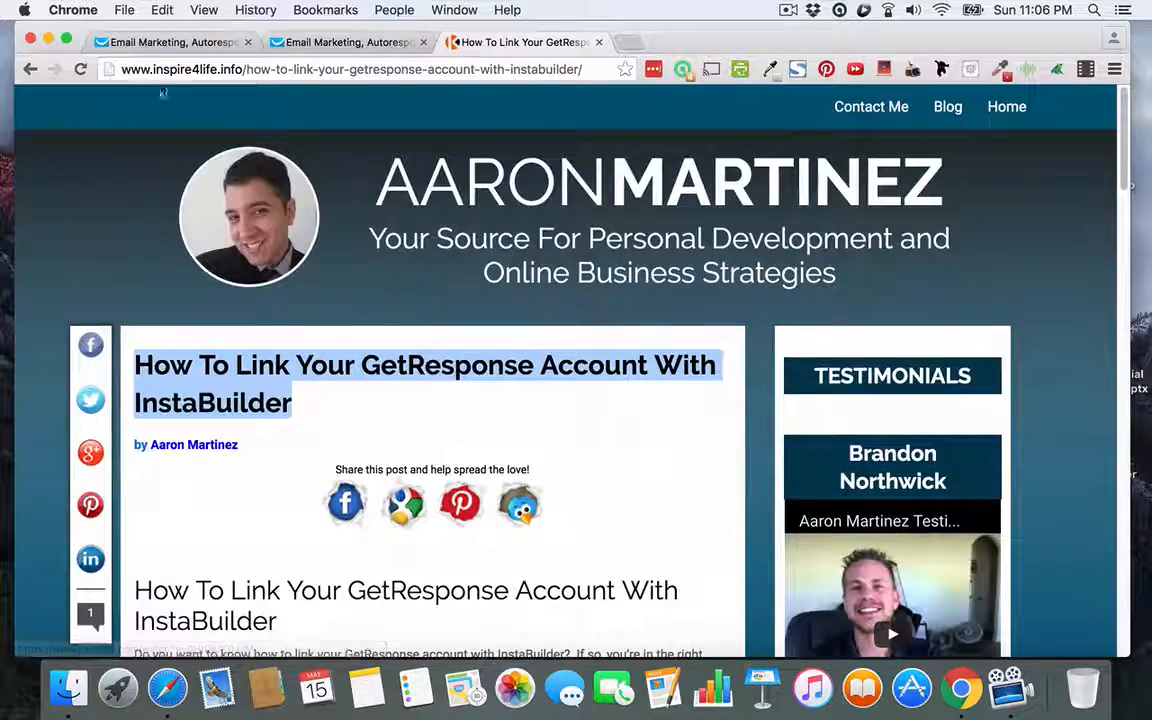
Step: Back in the message settings, set the From address to the entry whose sender name is enclosed in tildes
click(165, 42)
scroll(666, 449, down, 2)
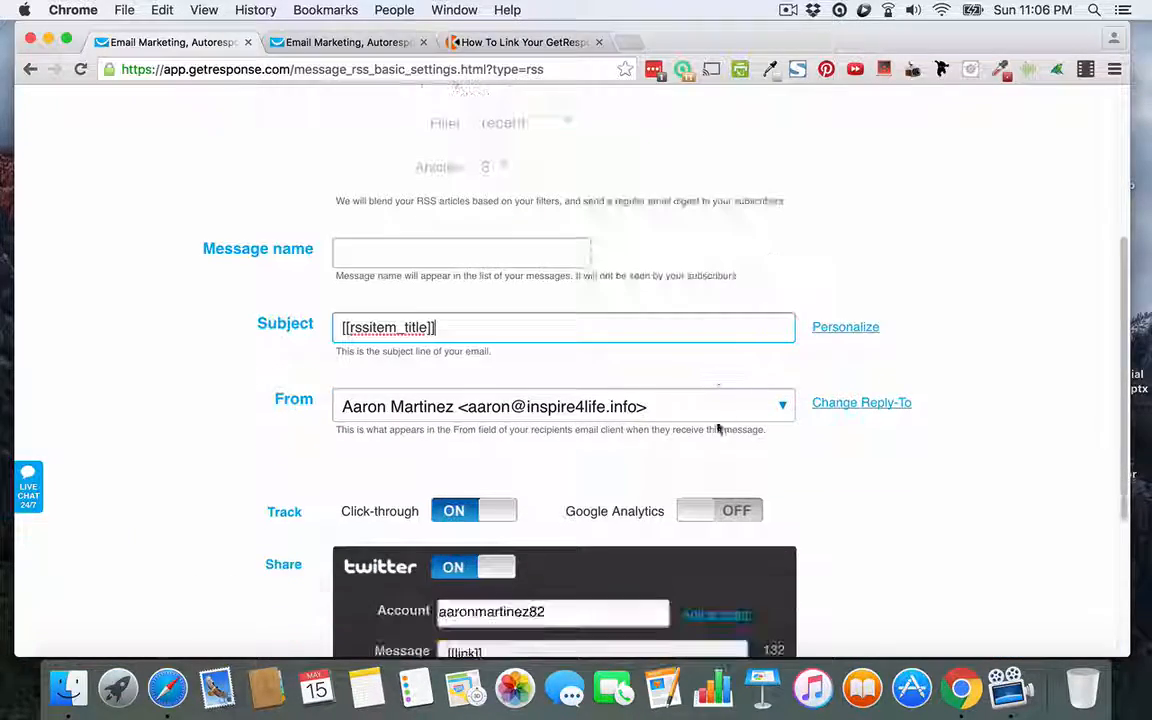
click(676, 411)
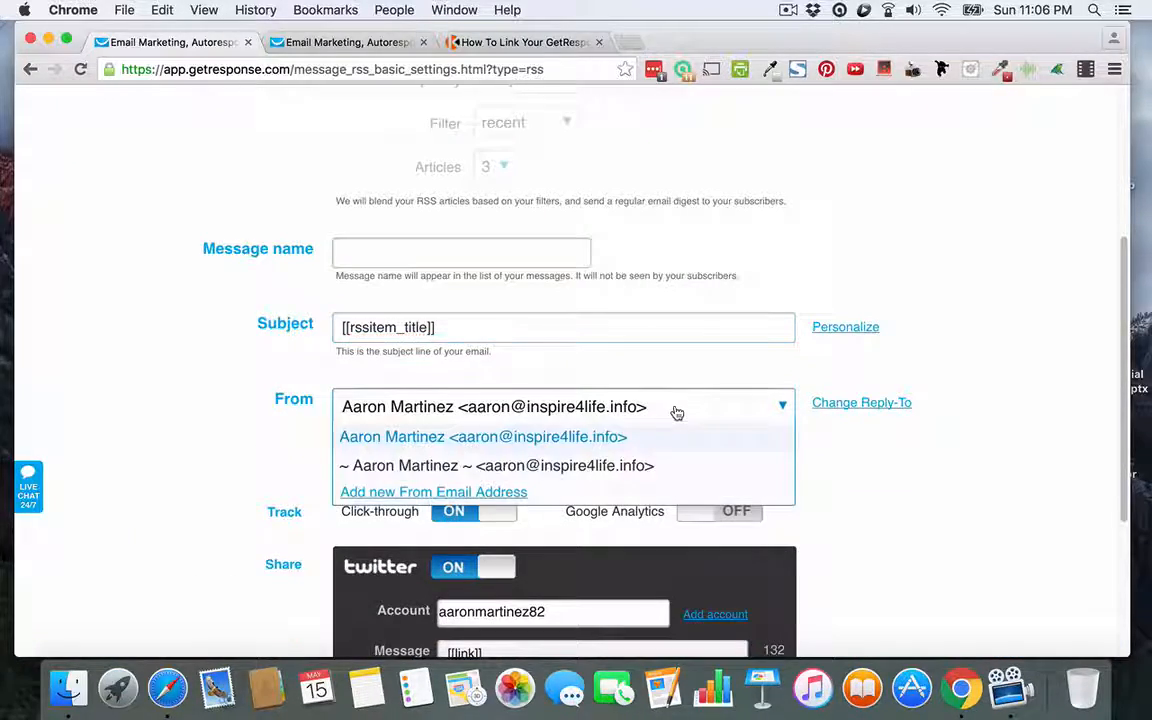
click(510, 468)
Step: Check the Twitter sharing account, view the authorization window for adding another account, and close it without authorizing
scroll(910, 499, down, 4)
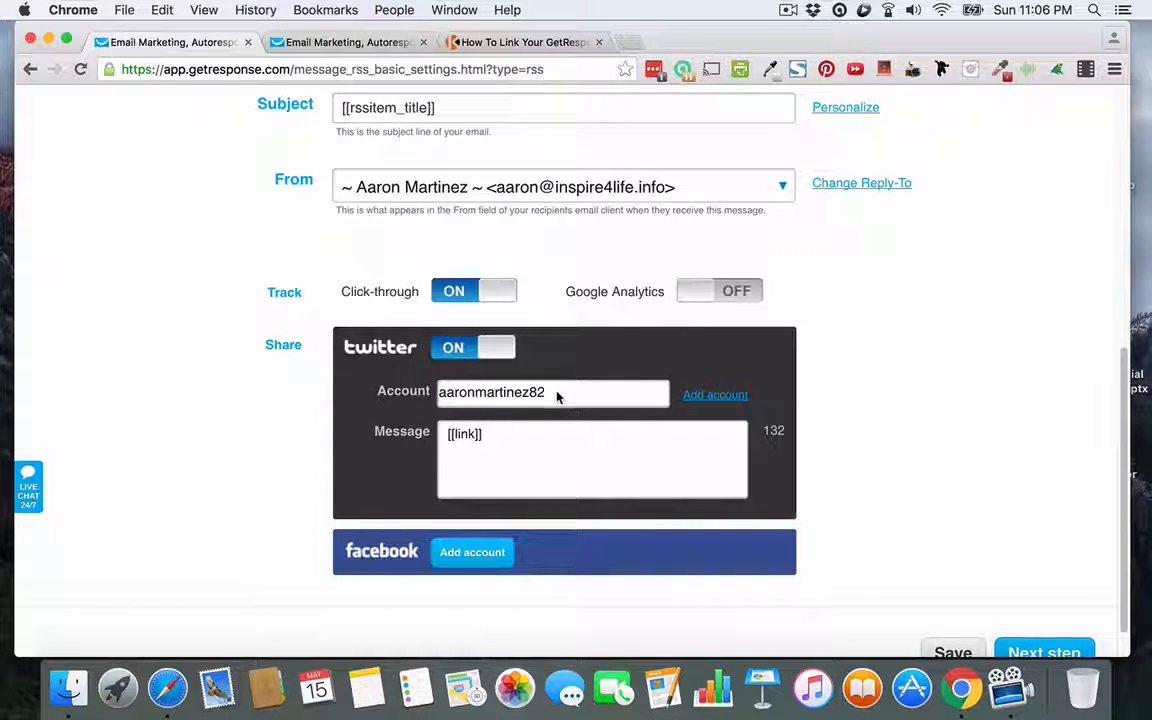
drag(548, 394, 434, 392)
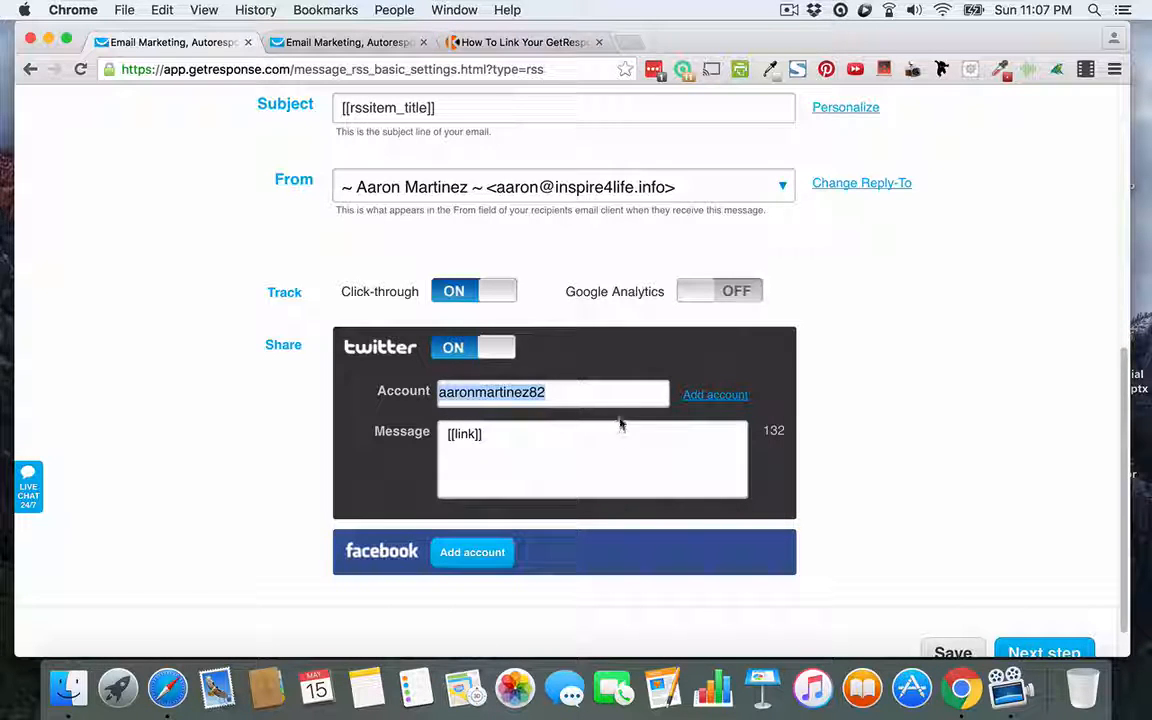
click(718, 397)
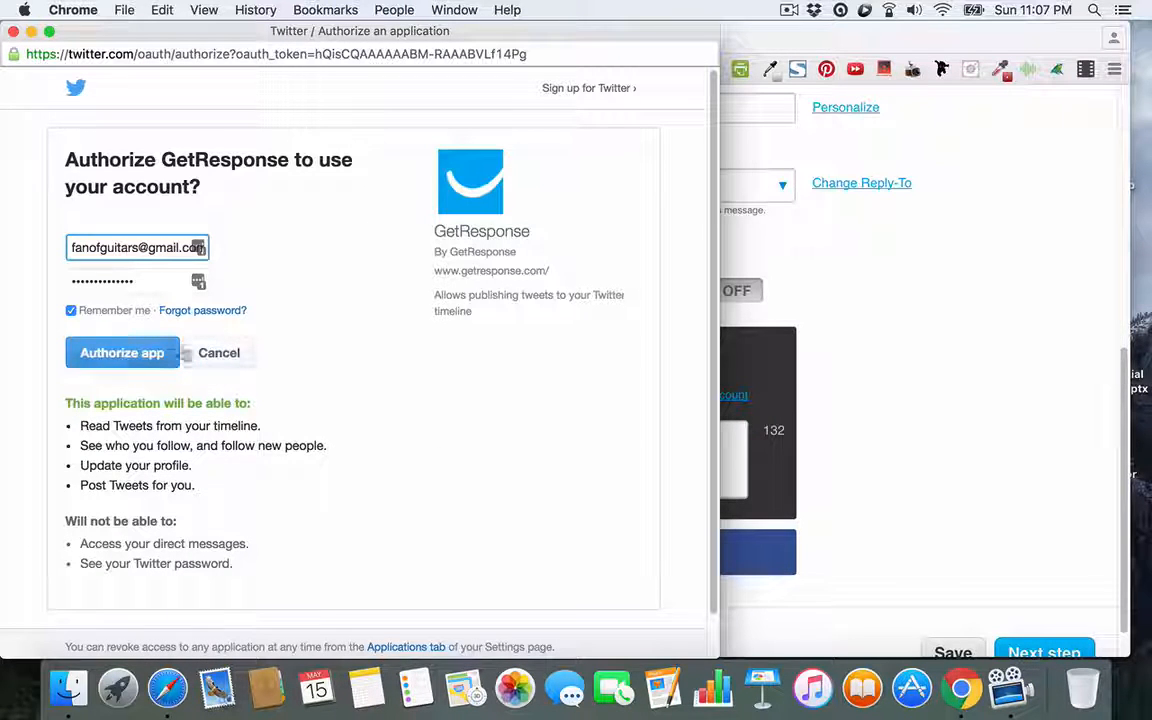
click(14, 32)
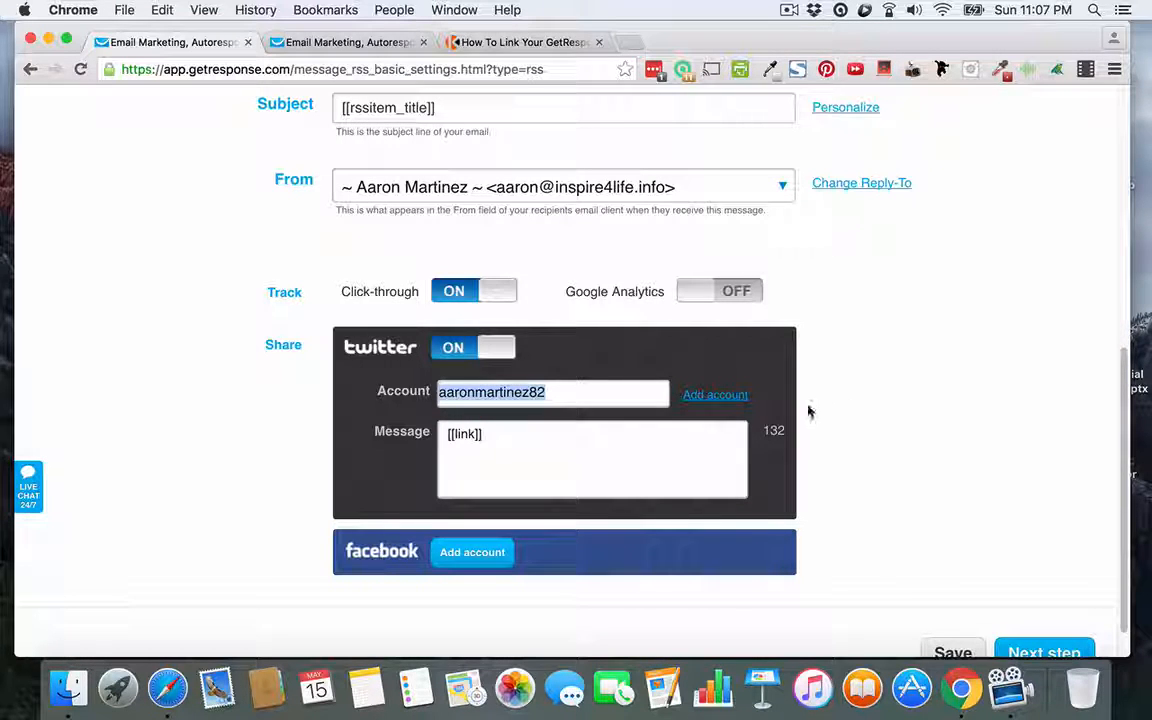
Step: Add the hashtags "#blog #inspiration" on a new line below [[link]] in the Twitter sharing message
click(616, 444)
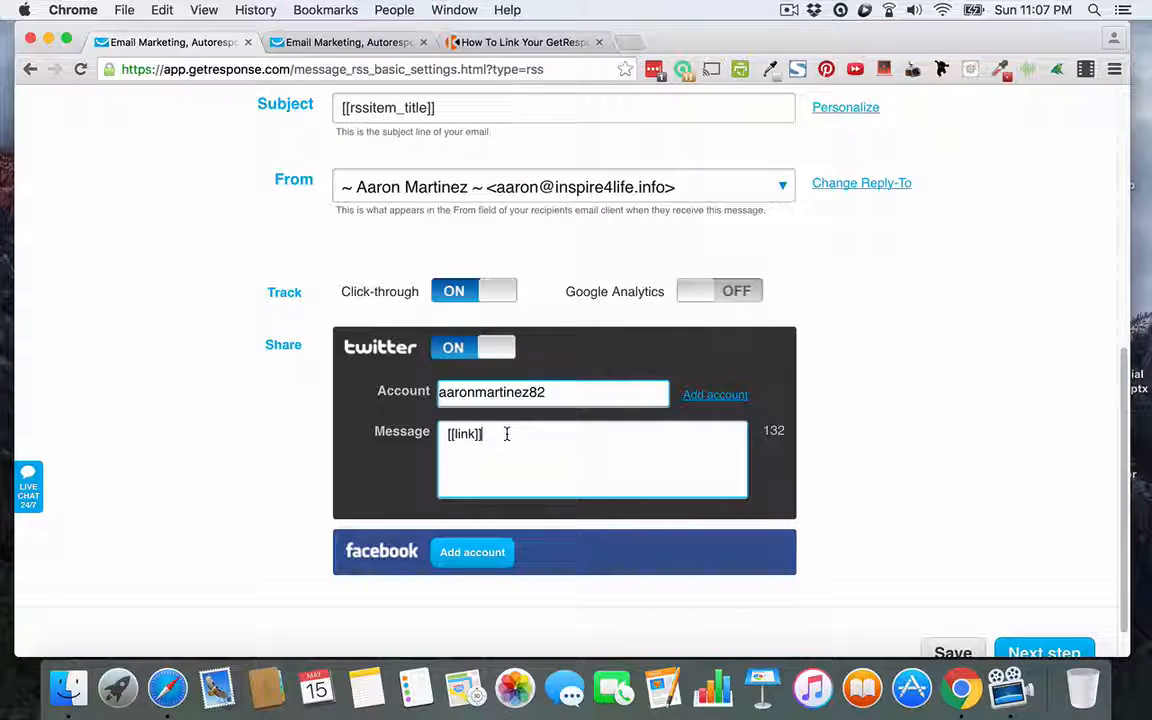
triple_click(507, 434)
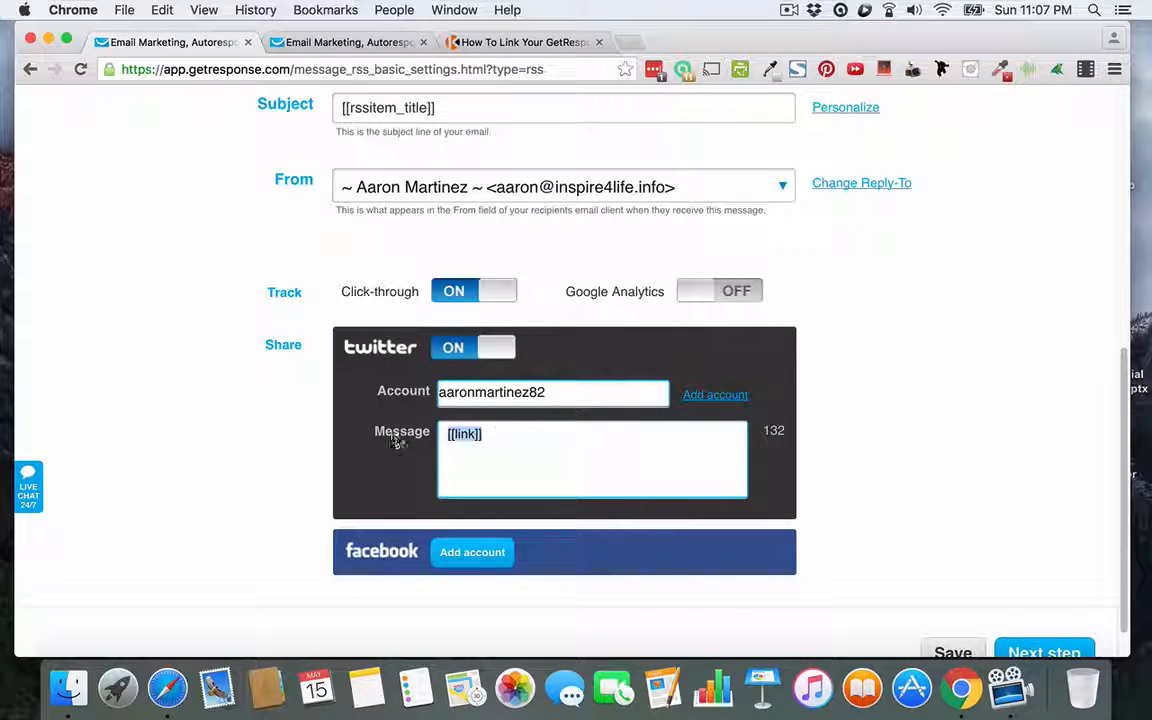
click(582, 443)
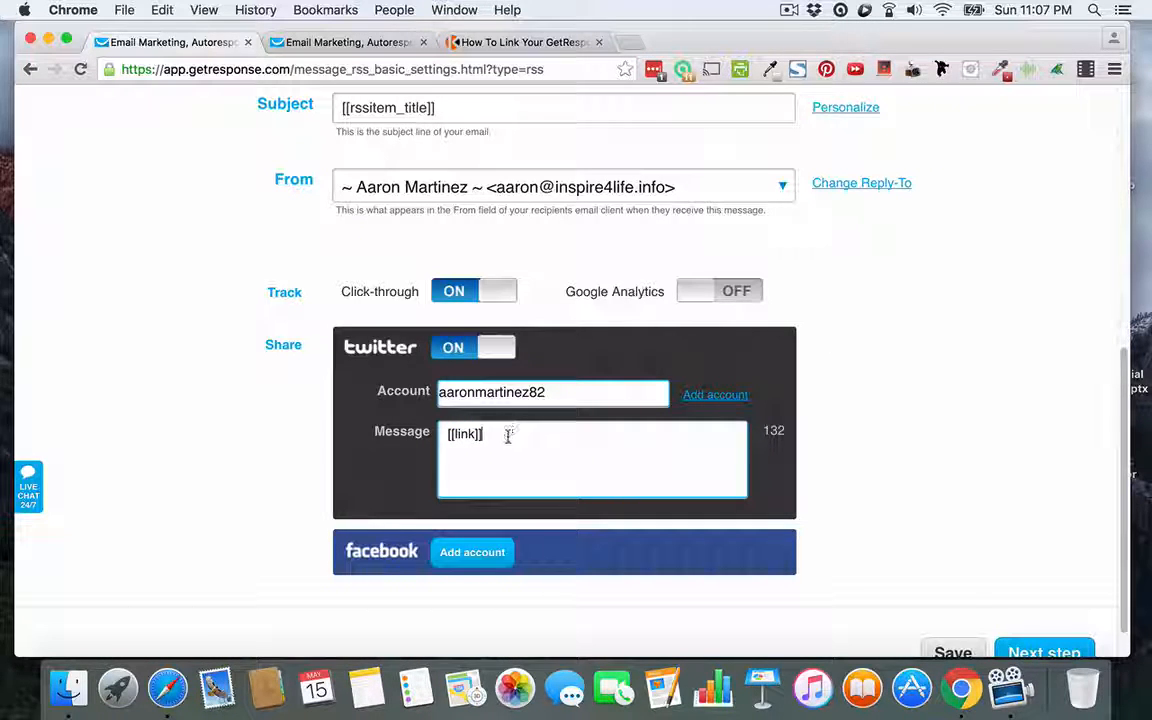
drag(488, 434, 440, 435)
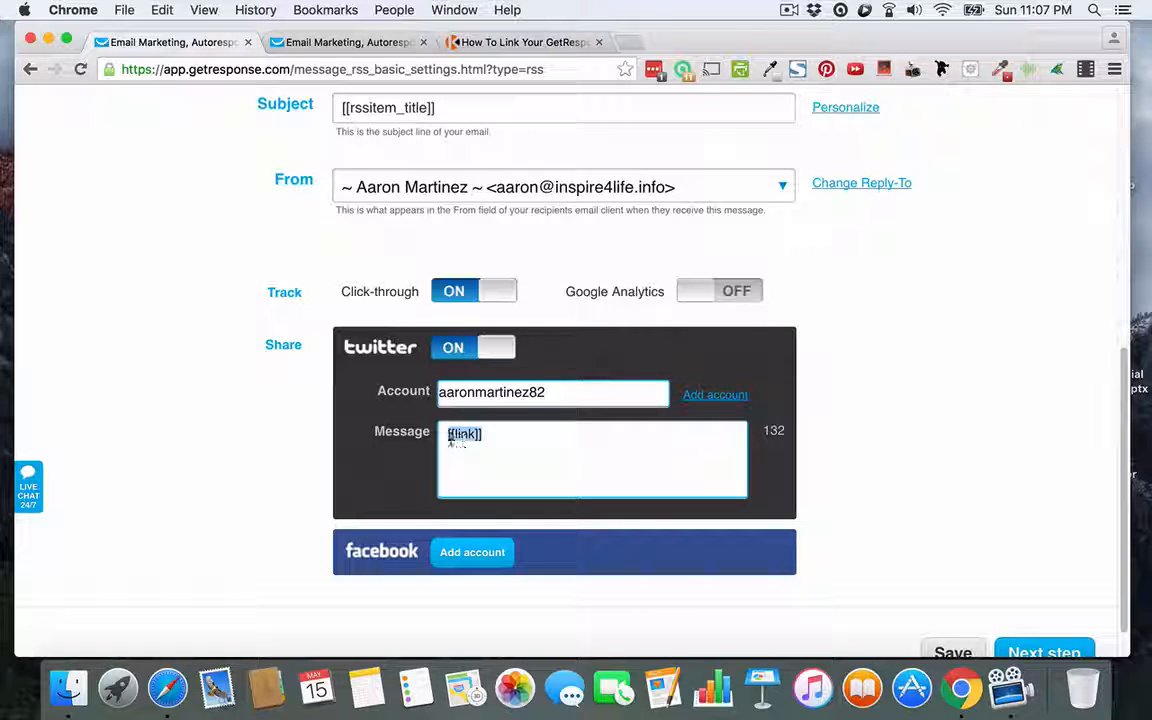
click(526, 442)
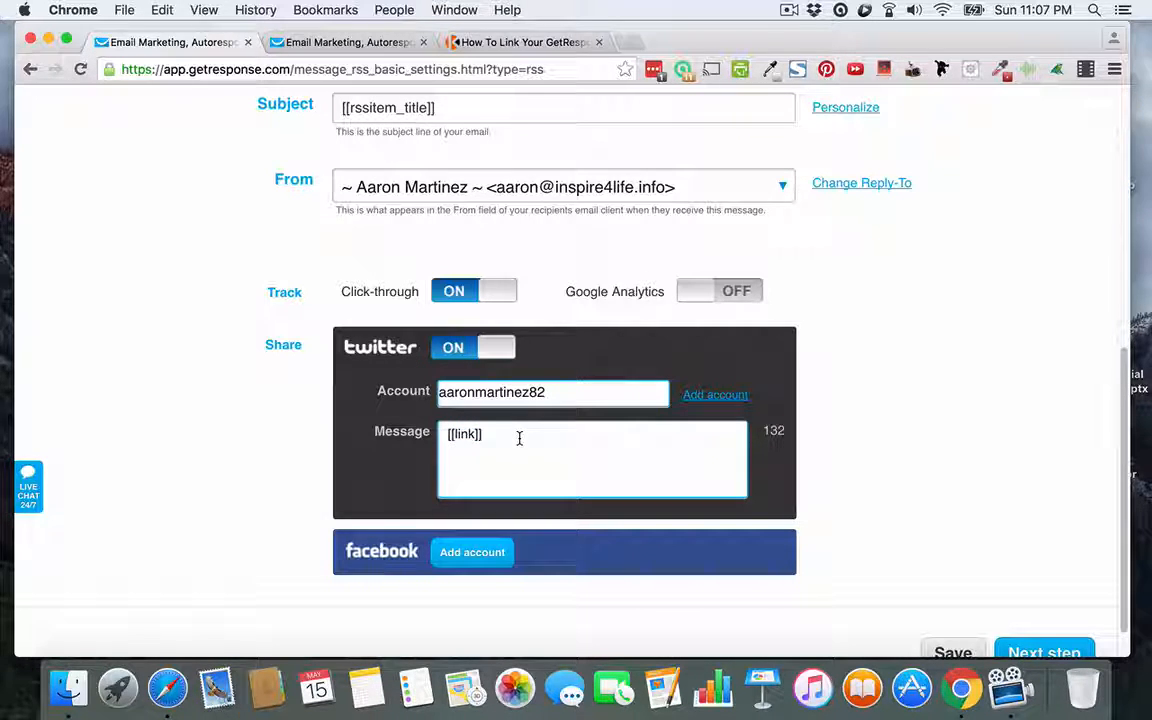
key(Return)
text(#)
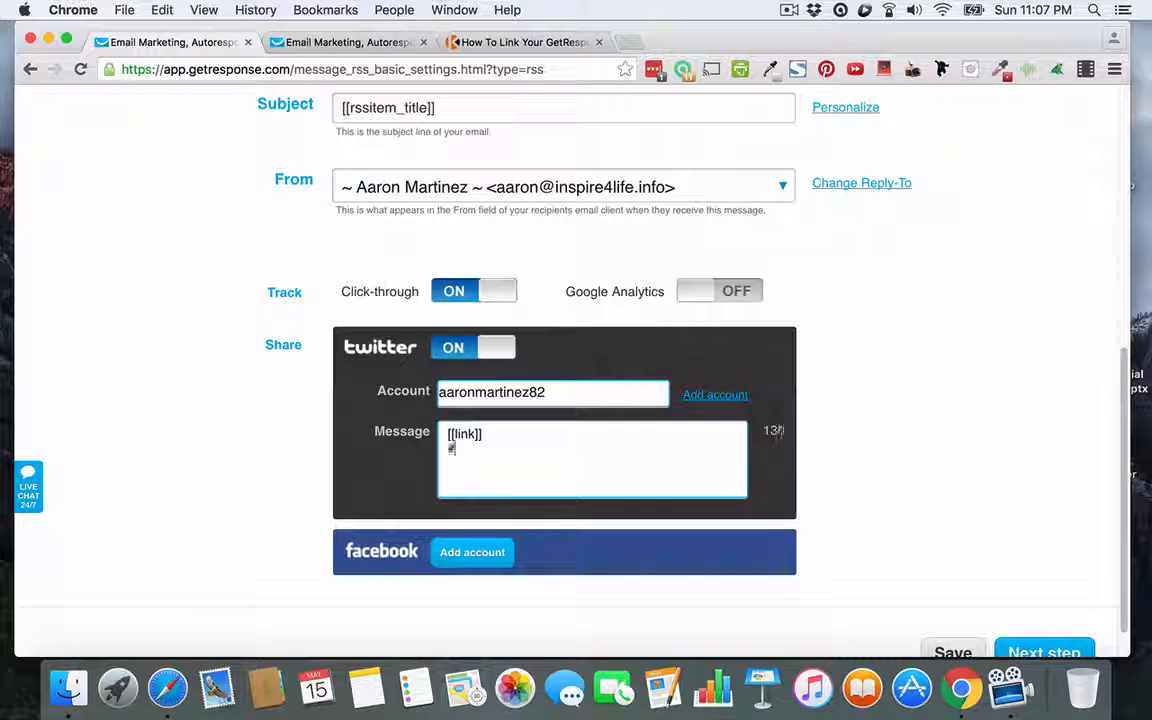
text(blog #)
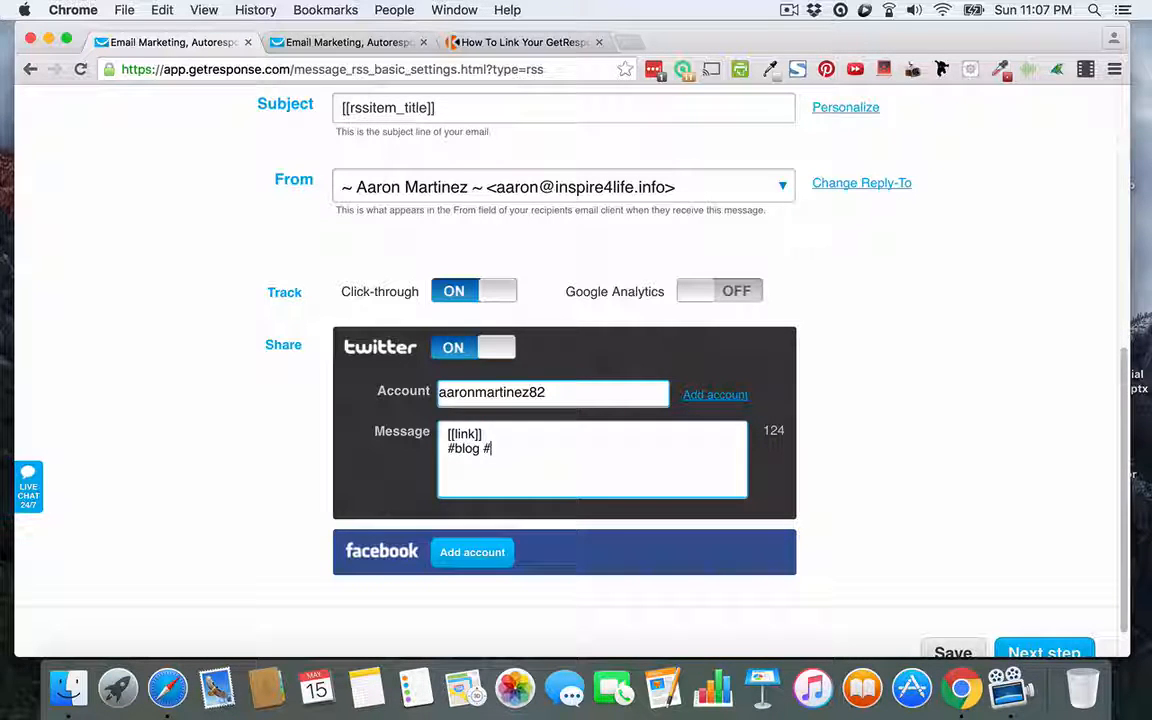
text(inspiration)
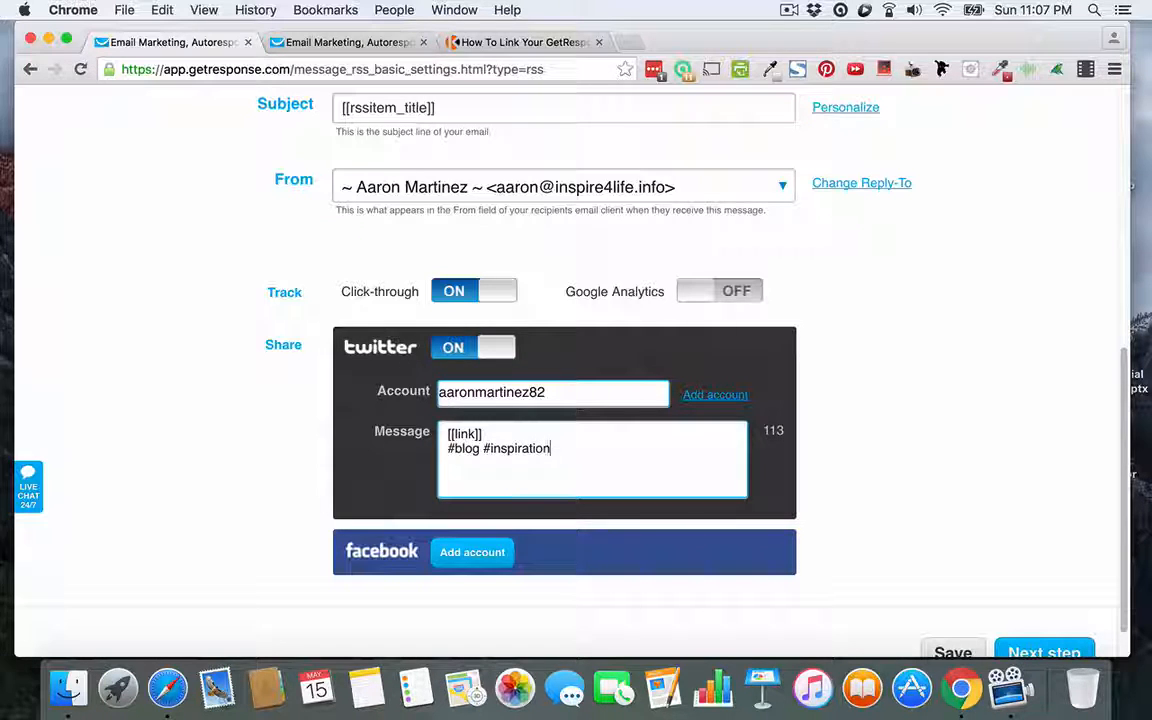
Step: Replace the "#inspiration" hashtag in the Twitter sharing message with "#howto"
key(BackSpace)
key(BackSpace)
key(BackSpace)
key(BackSpace)
key(BackSpace)
key(BackSpace)
key(BackSpace)
key(BackSpace)
key(BackSpace)
key(BackSpace)
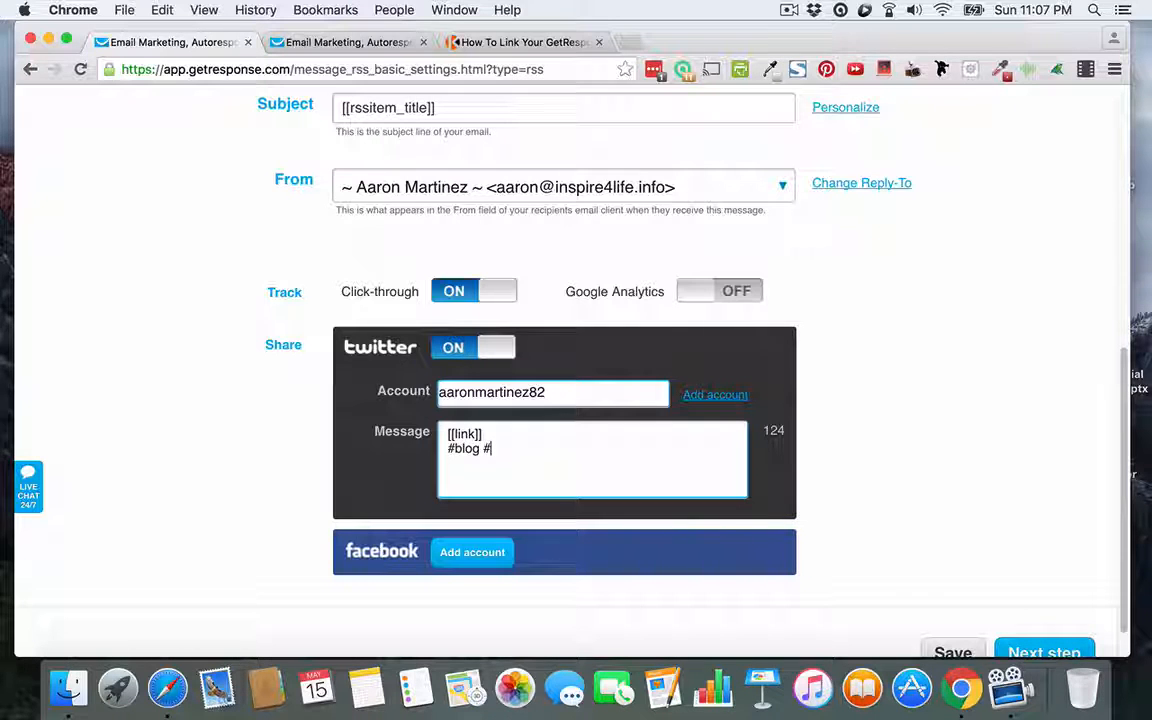
text(howto)
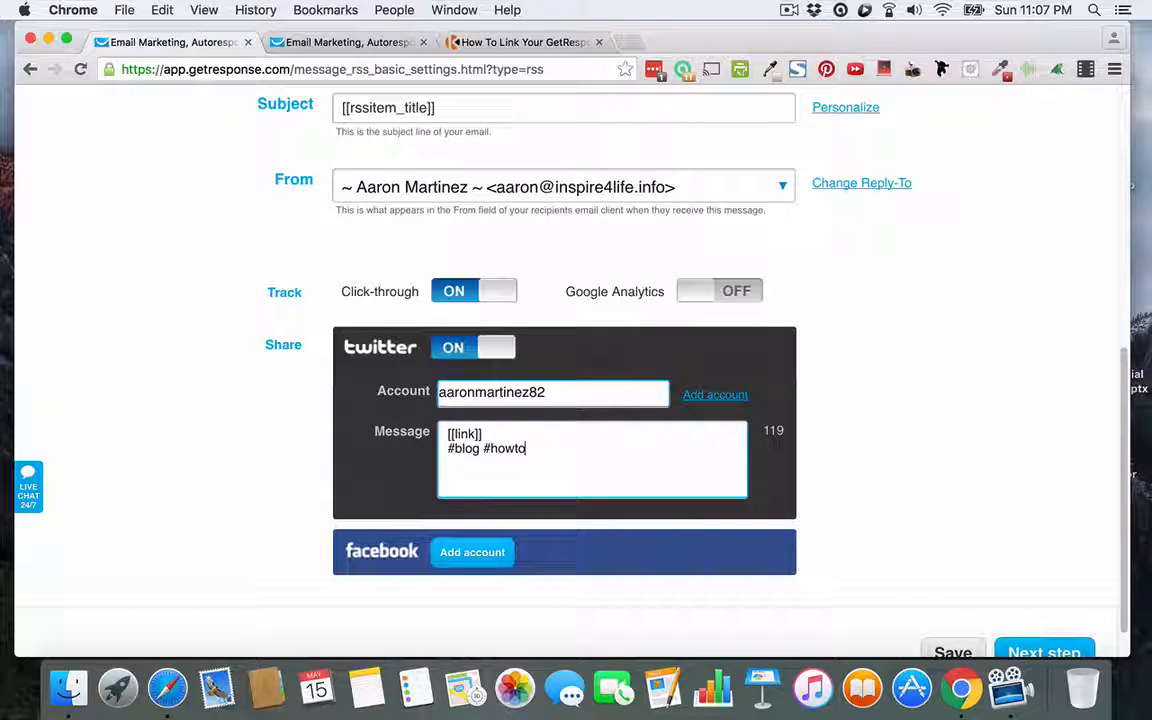
Step: Remove the "#howto" hashtag from the Twitter sharing message, keeping only "#blog" below [[link]]
key(BackSpace)
key(BackSpace)
key(BackSpace)
key(BackSpace)
key(BackSpace)
key(BackSpace)
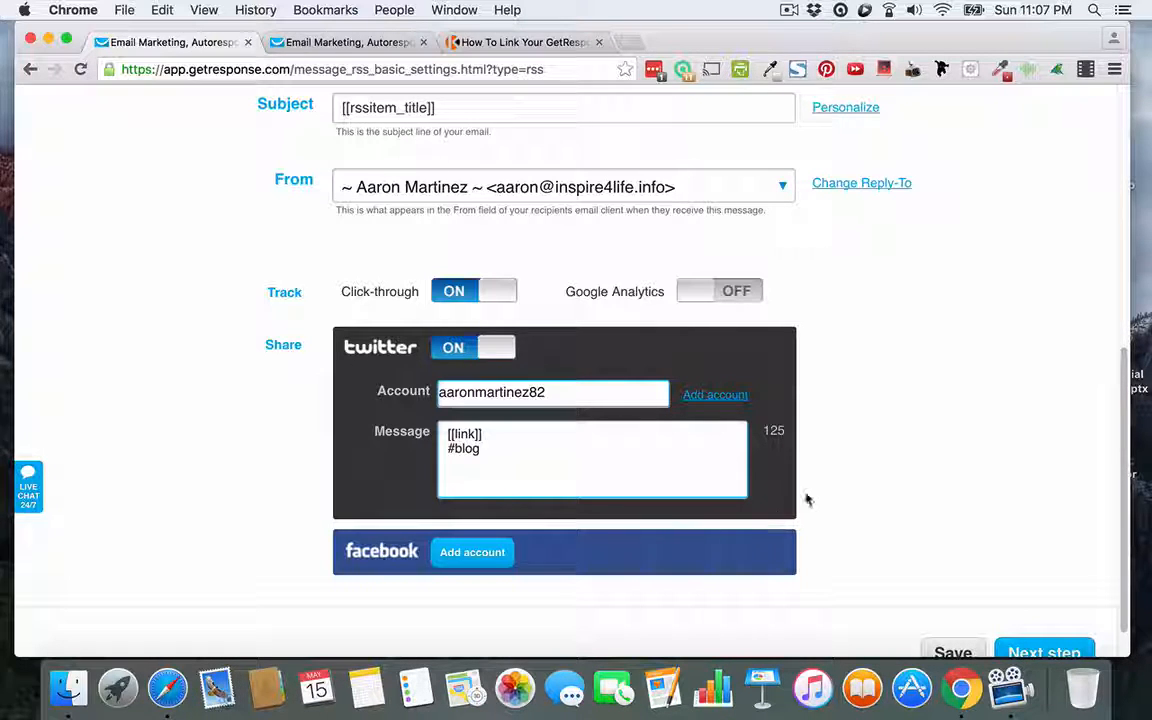
Step: Continue to the template selection and use the Modern Red template for the RSS message
click(942, 430)
scroll(942, 430, down, 1)
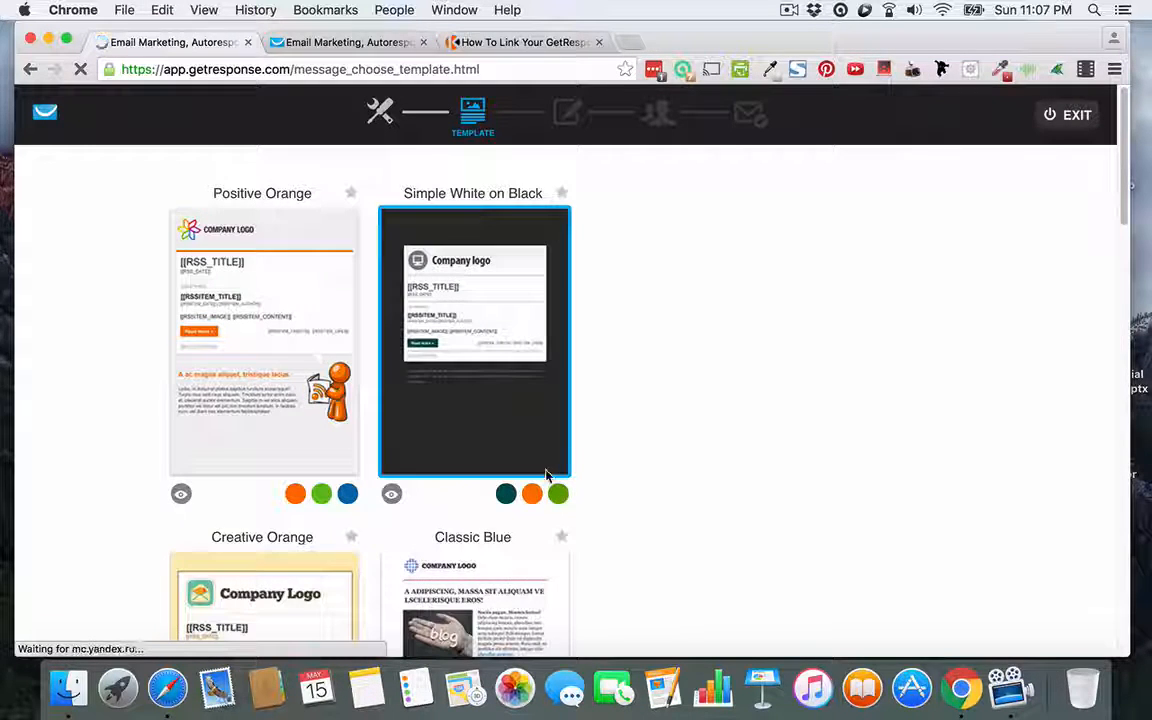
scroll(560, 470, down, 3)
scroll(560, 470, up, 3)
scroll(558, 470, down, 1)
scroll(555, 460, down, 10)
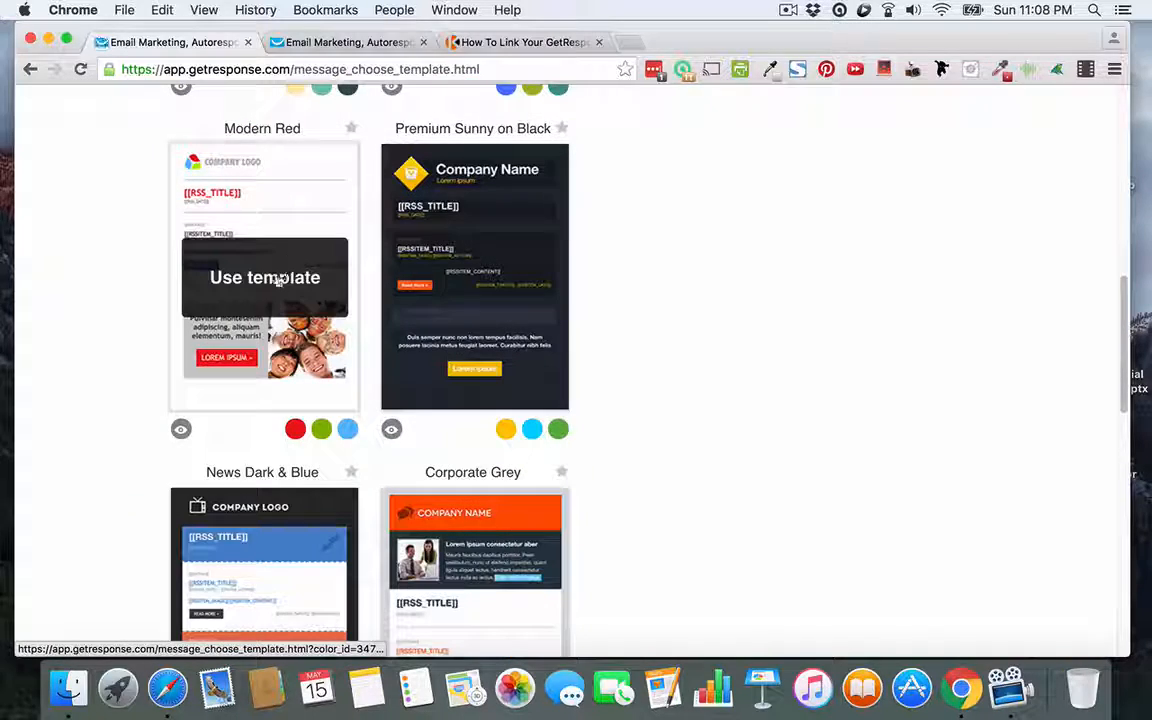
scroll(290, 330, up, 8)
scroll(294, 357, up, 2)
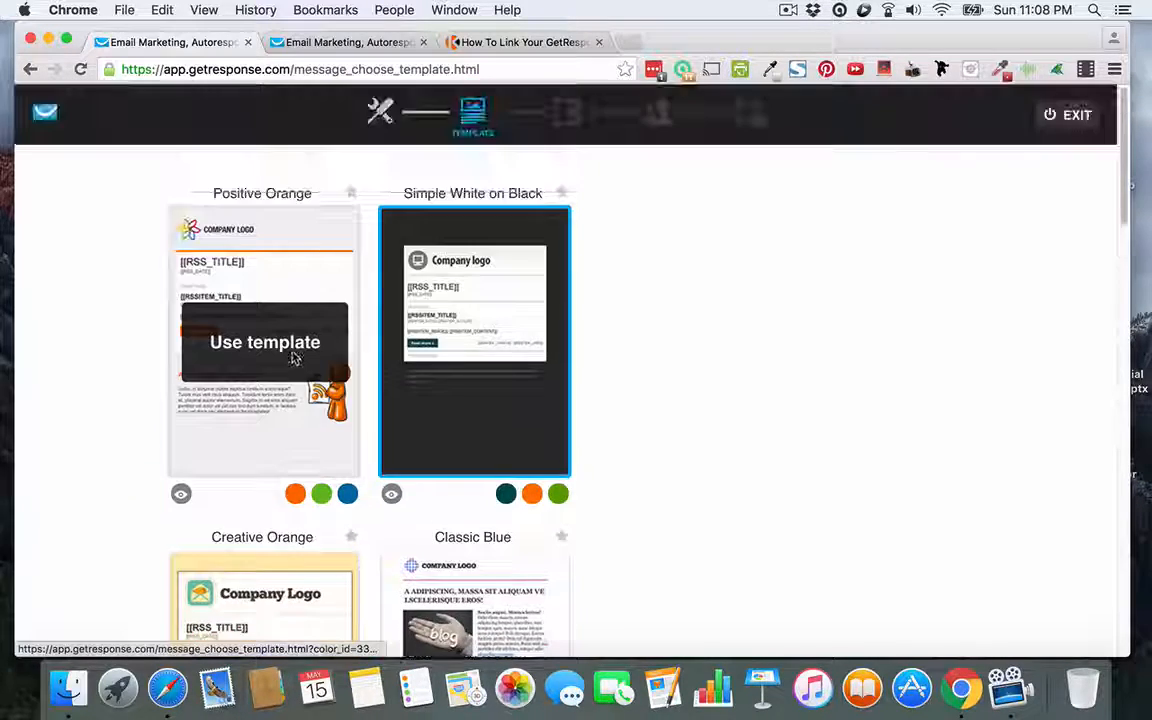
scroll(296, 360, down, 9)
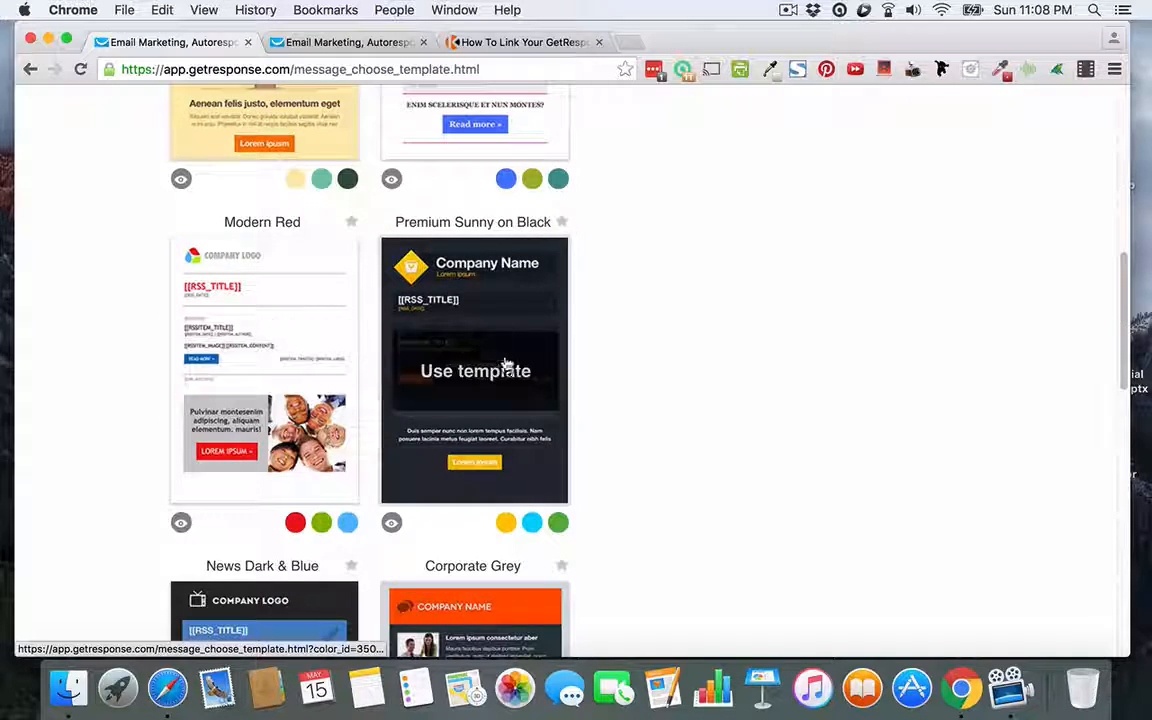
scroll(480, 370, down, 6)
scroll(425, 470, up, 8)
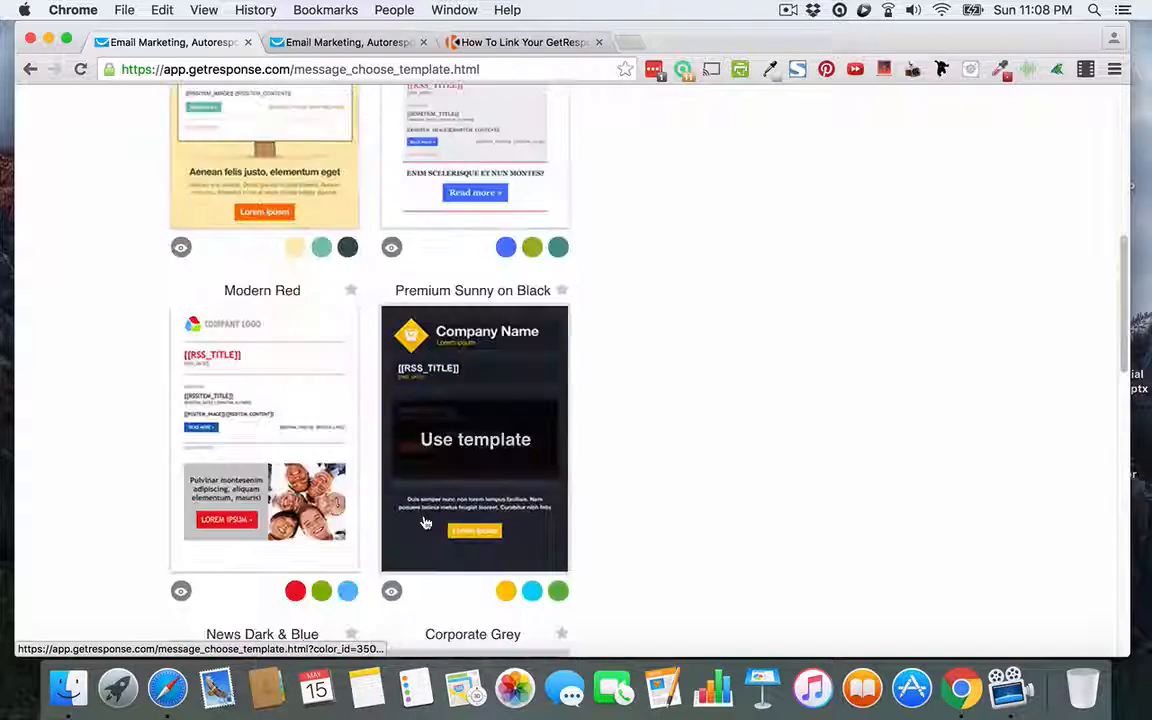
scroll(290, 450, down, 2)
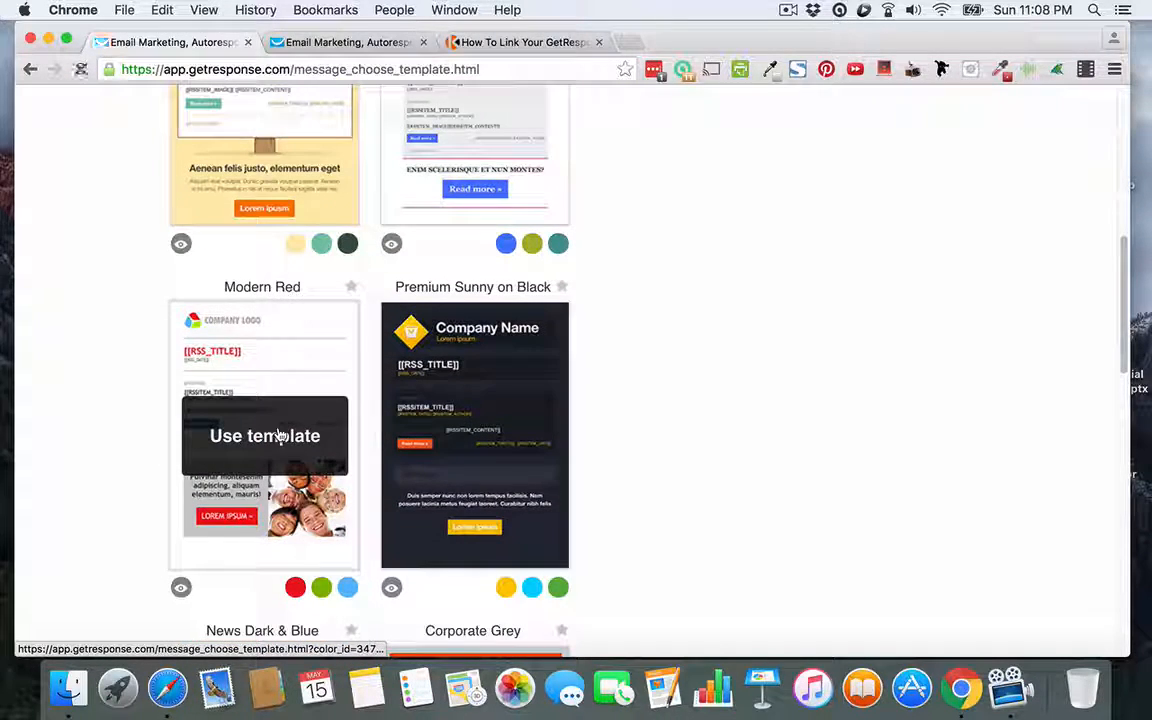
click(281, 436)
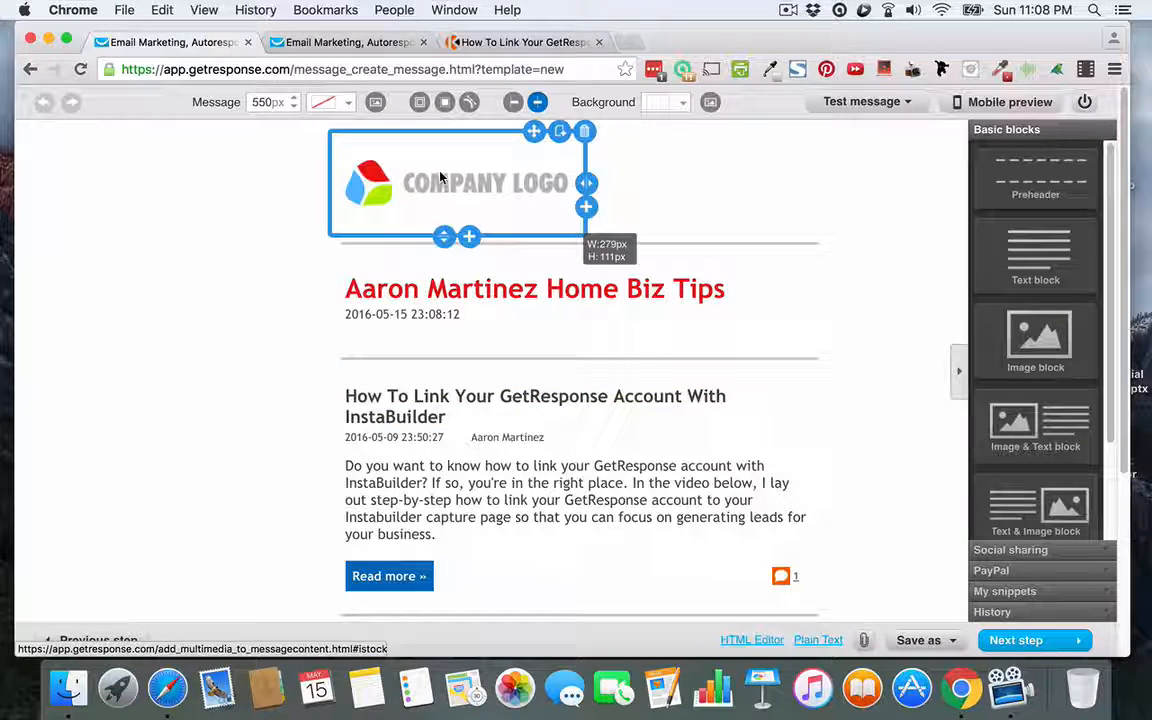
Step: Delete the company logo block and the date block beneath the blog title
click(588, 131)
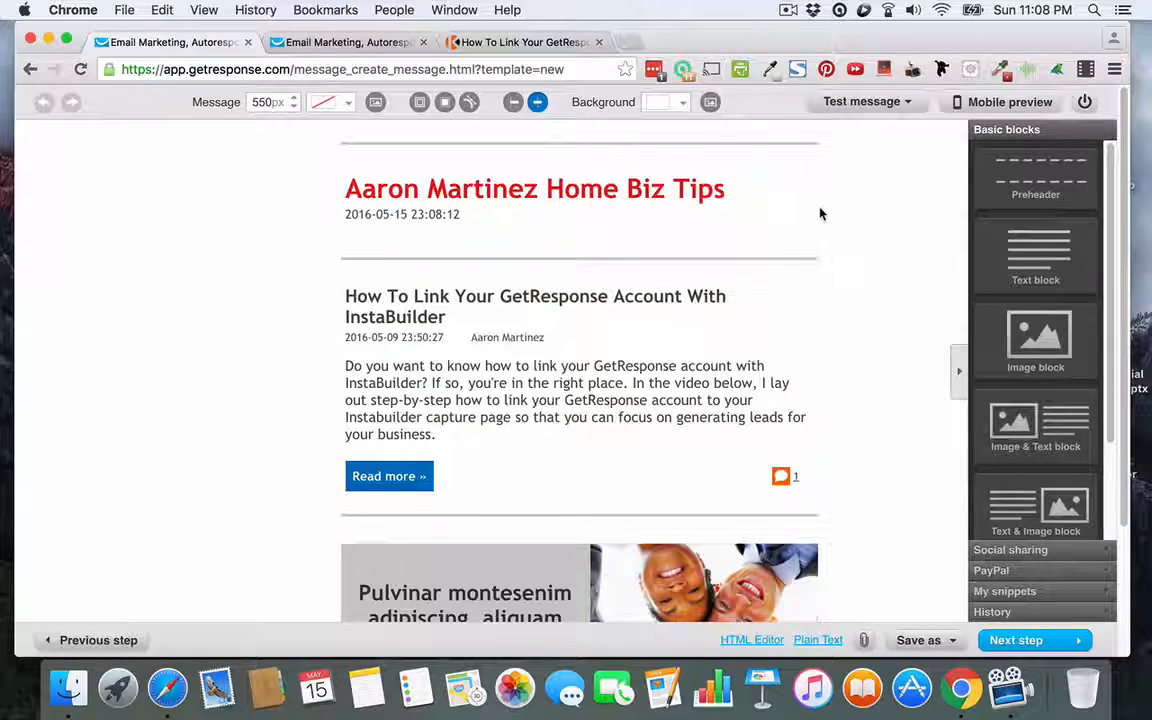
click(828, 204)
scroll(614, 230, down, 2)
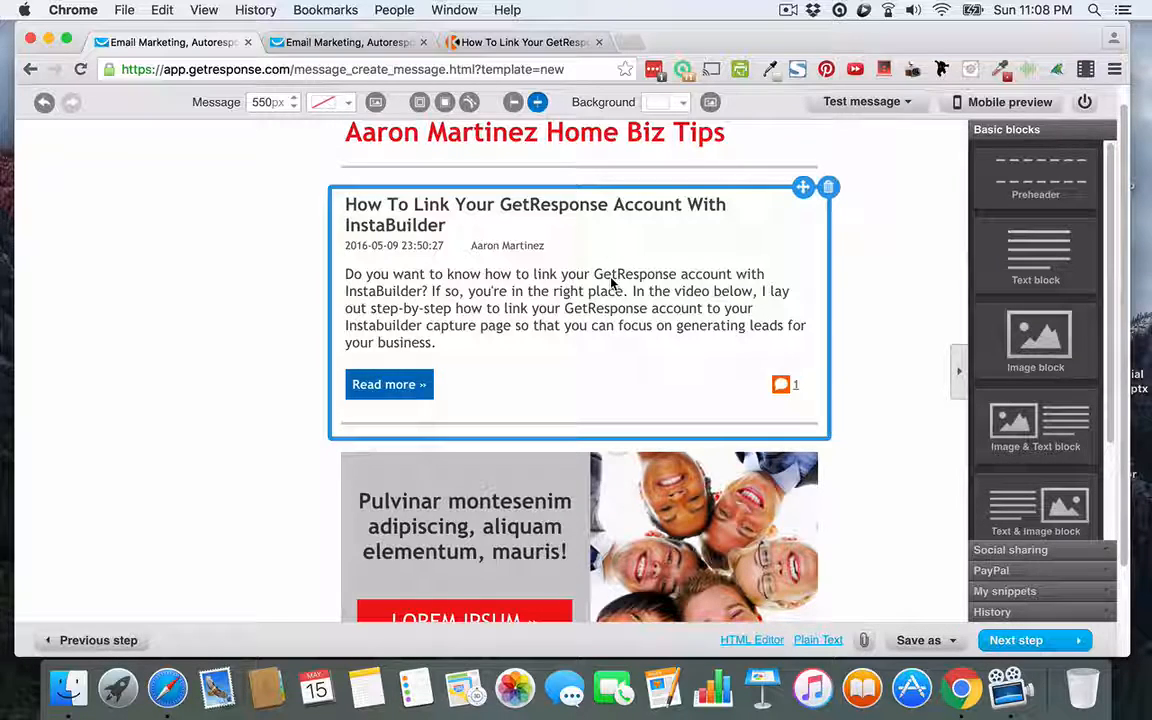
Step: Delete the promotional blocks below the article: the group photo, the placeholder headline and the LOREM IPSUM button
scroll(617, 270, down, 2)
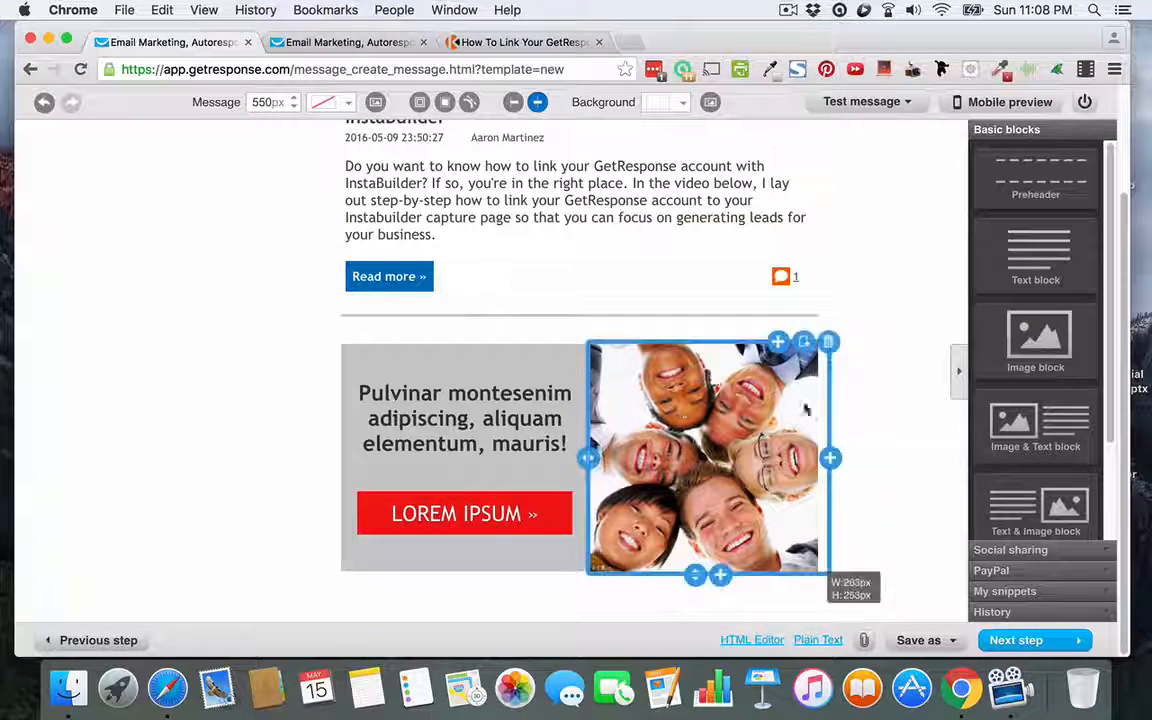
click(829, 340)
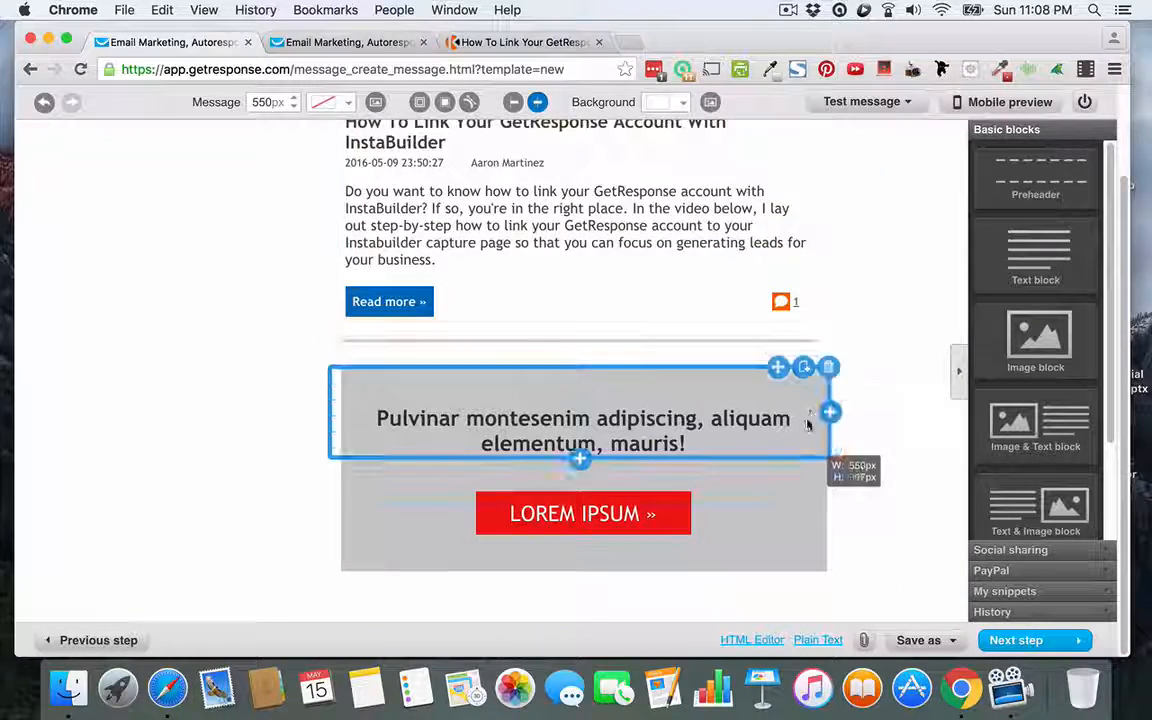
click(829, 368)
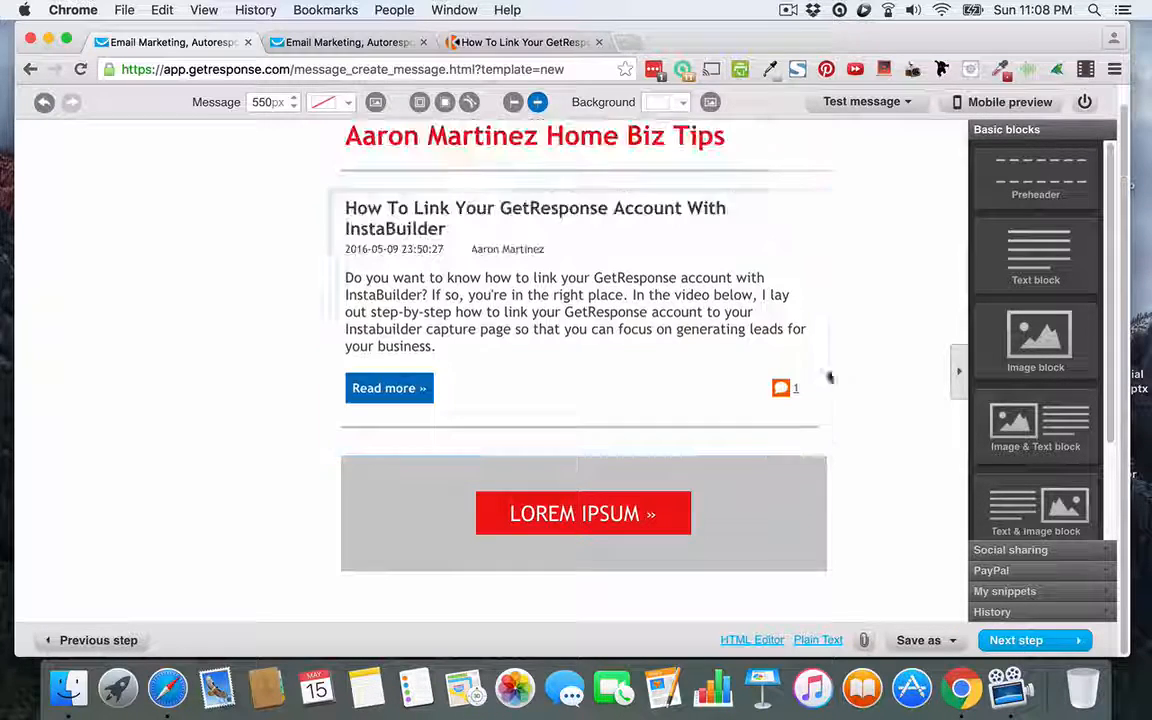
click(828, 452)
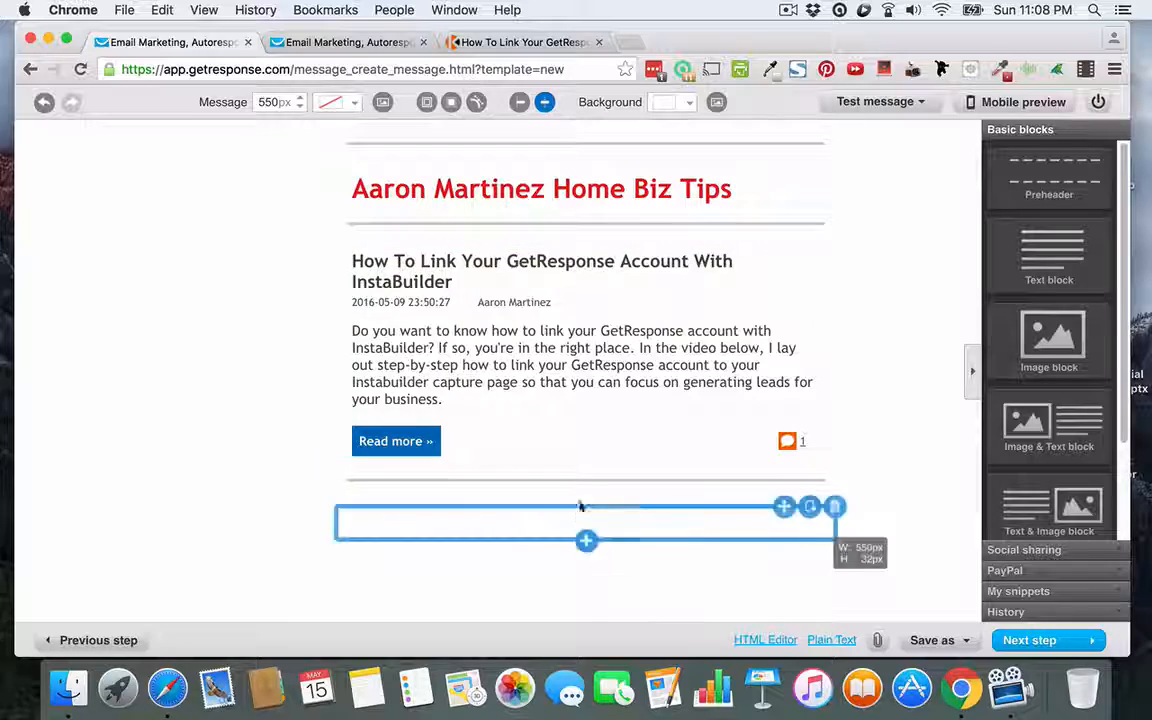
Step: Add an image block below the article and a text block directly beneath it
drag(1049, 340, 500, 550)
scroll(900, 502, down, 1)
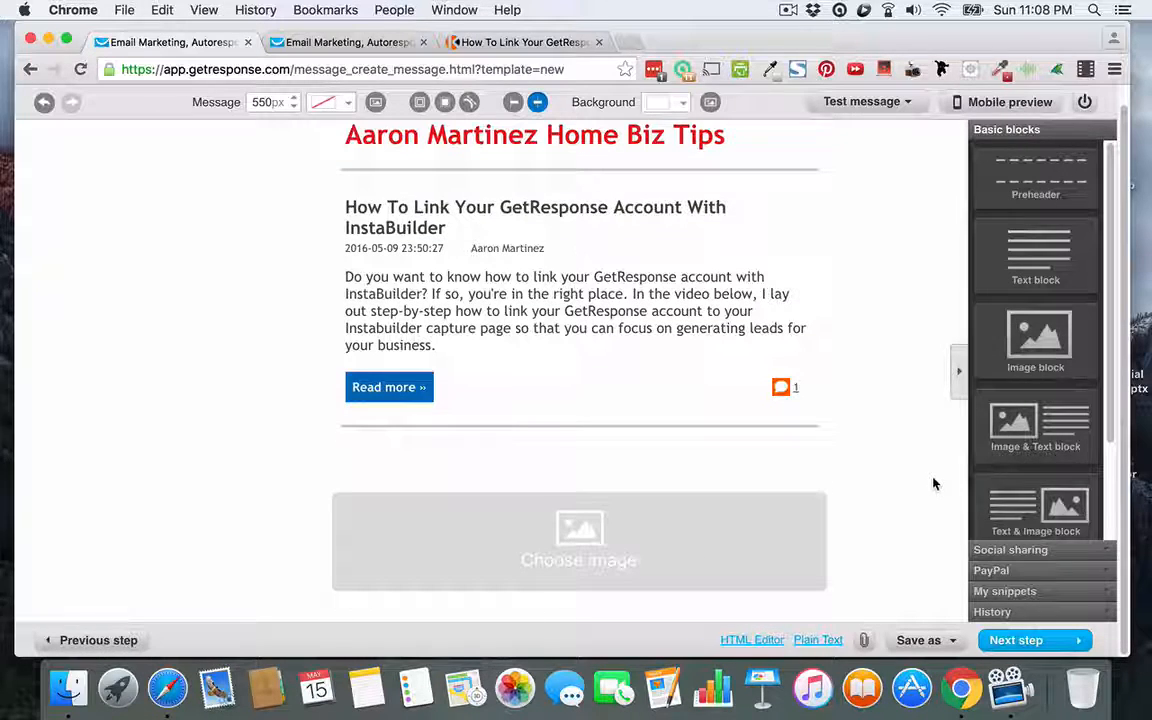
drag(1040, 250, 520, 600)
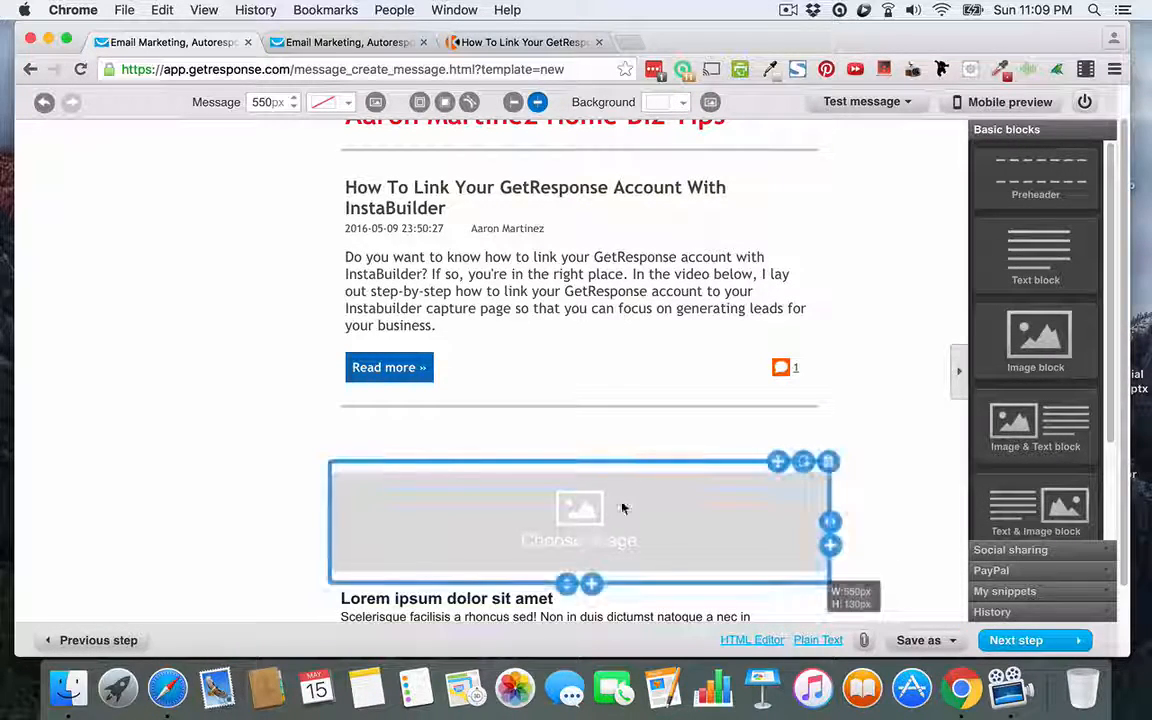
Step: Fill the image block with the uploaded image 20150125_102300 and scale the photo down to about half its width
click(621, 512)
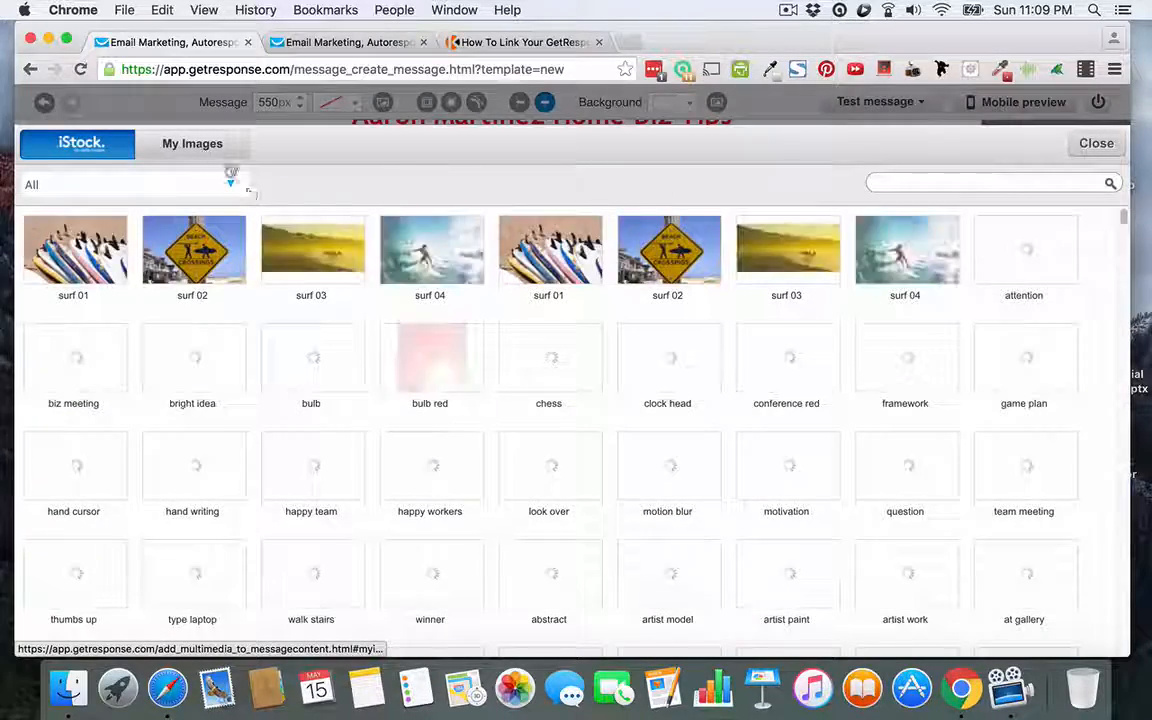
click(192, 143)
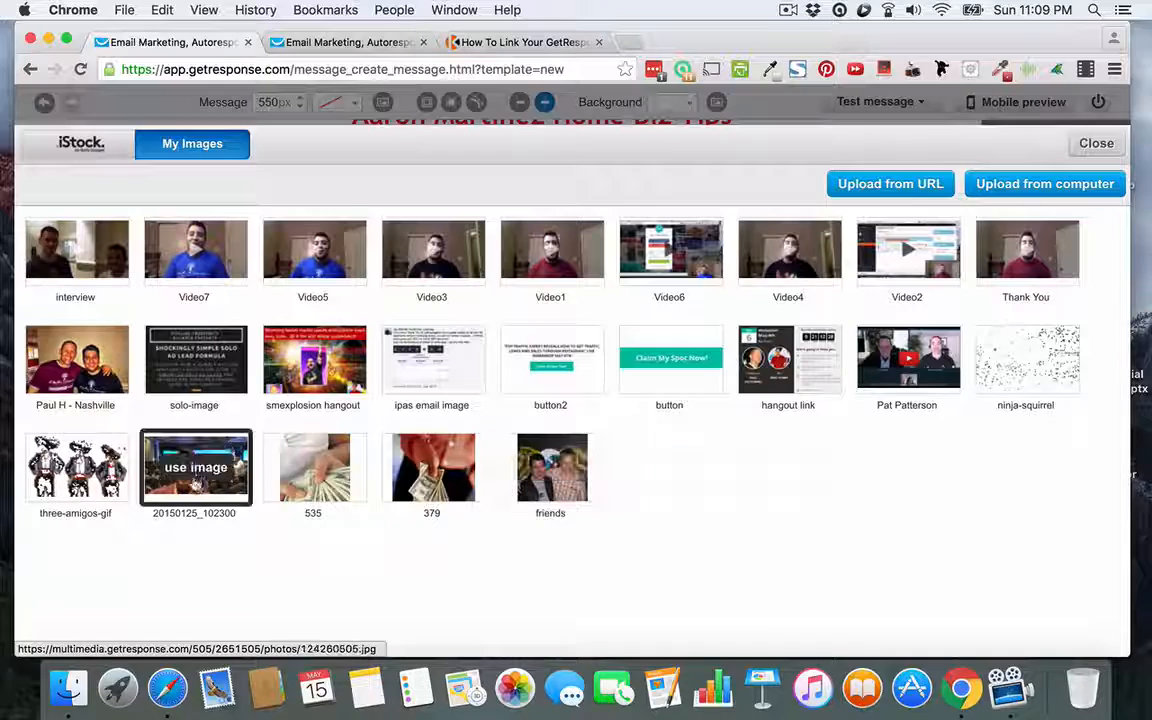
click(217, 470)
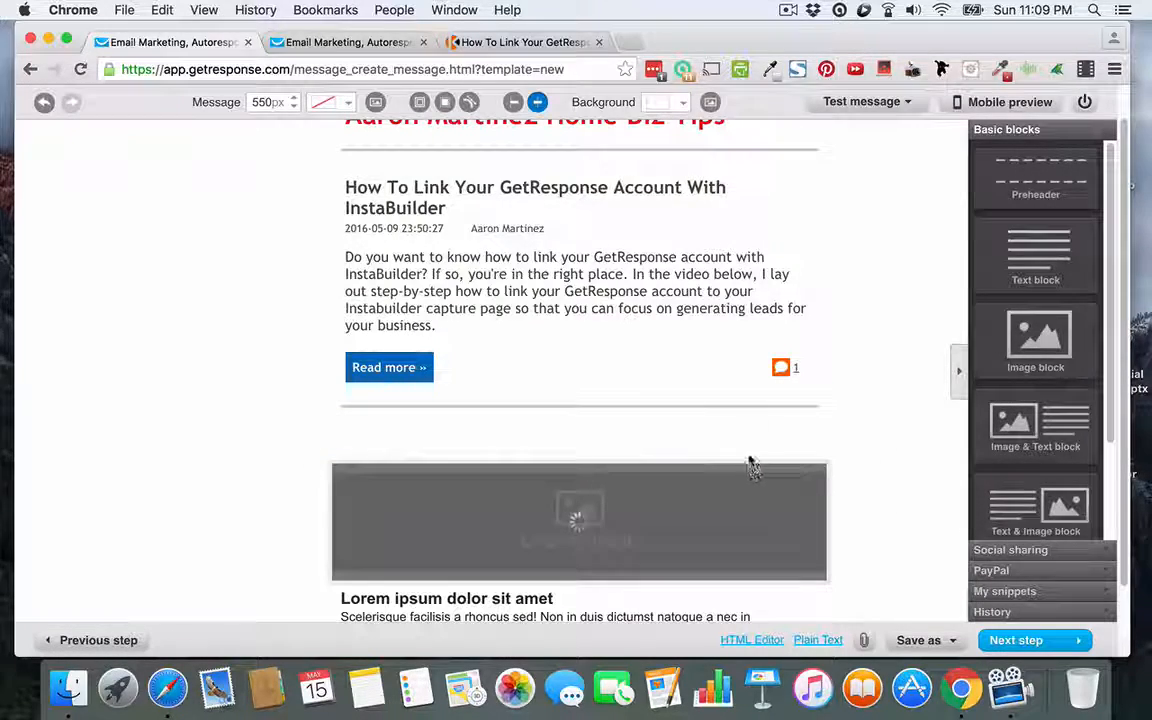
scroll(762, 443, down, 2)
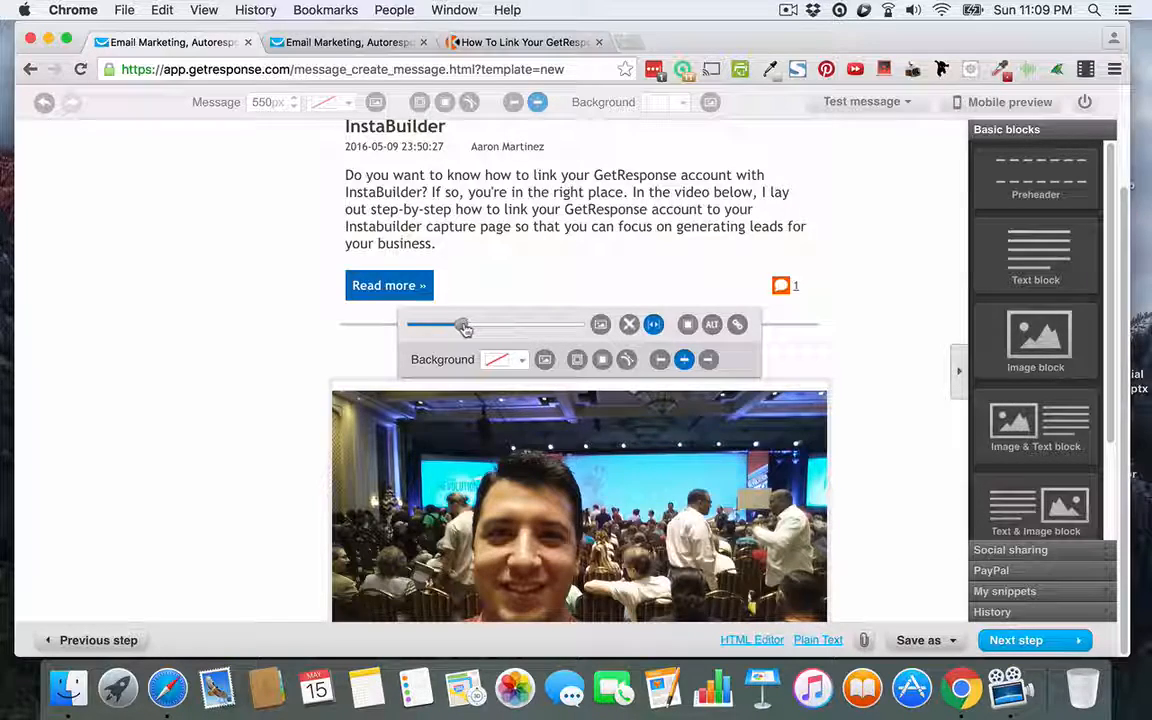
drag(462, 324, 437, 330)
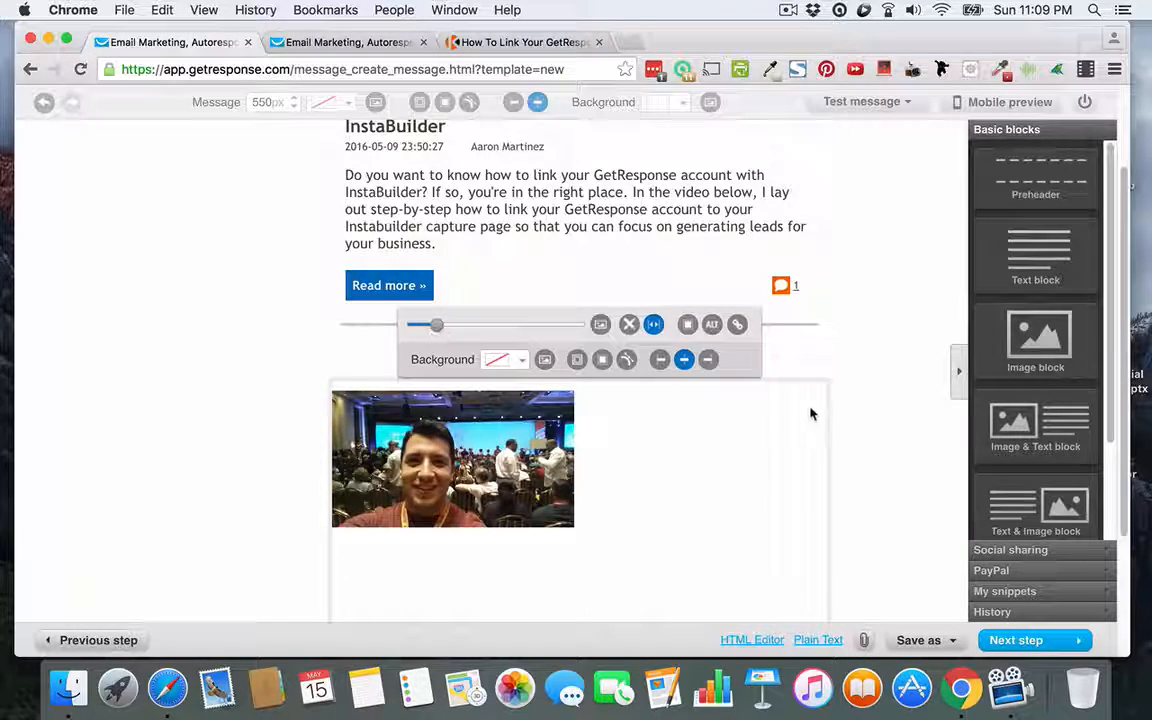
scroll(841, 408, down, 4)
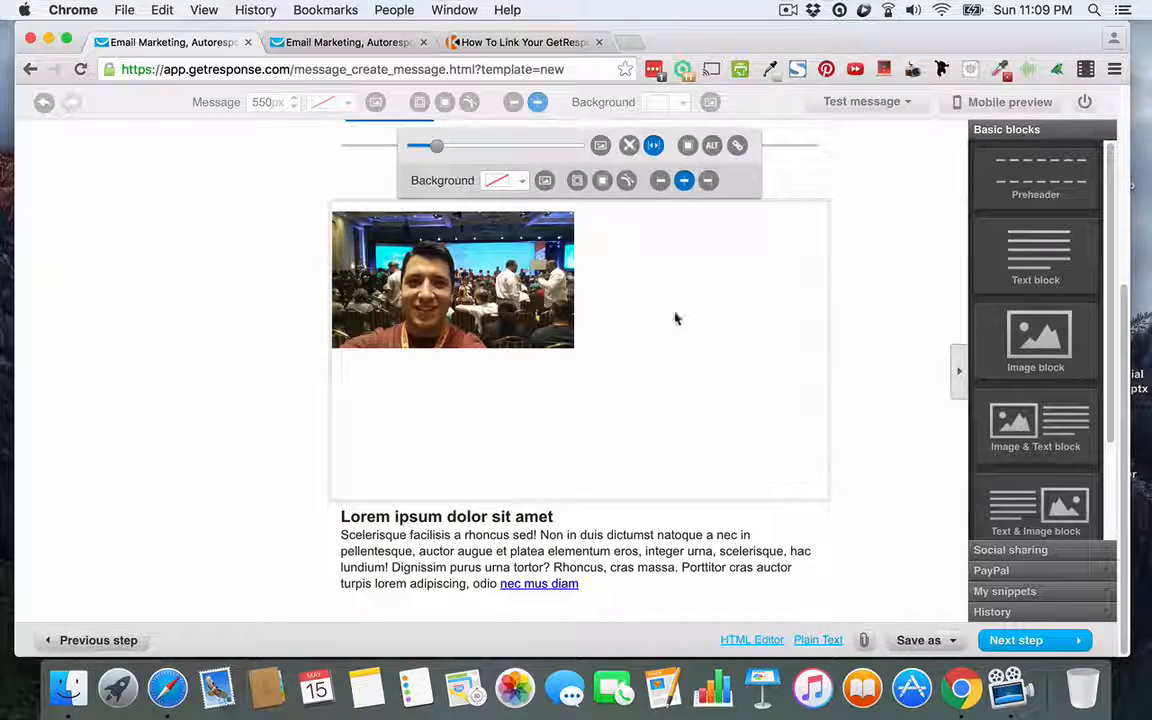
click(892, 244)
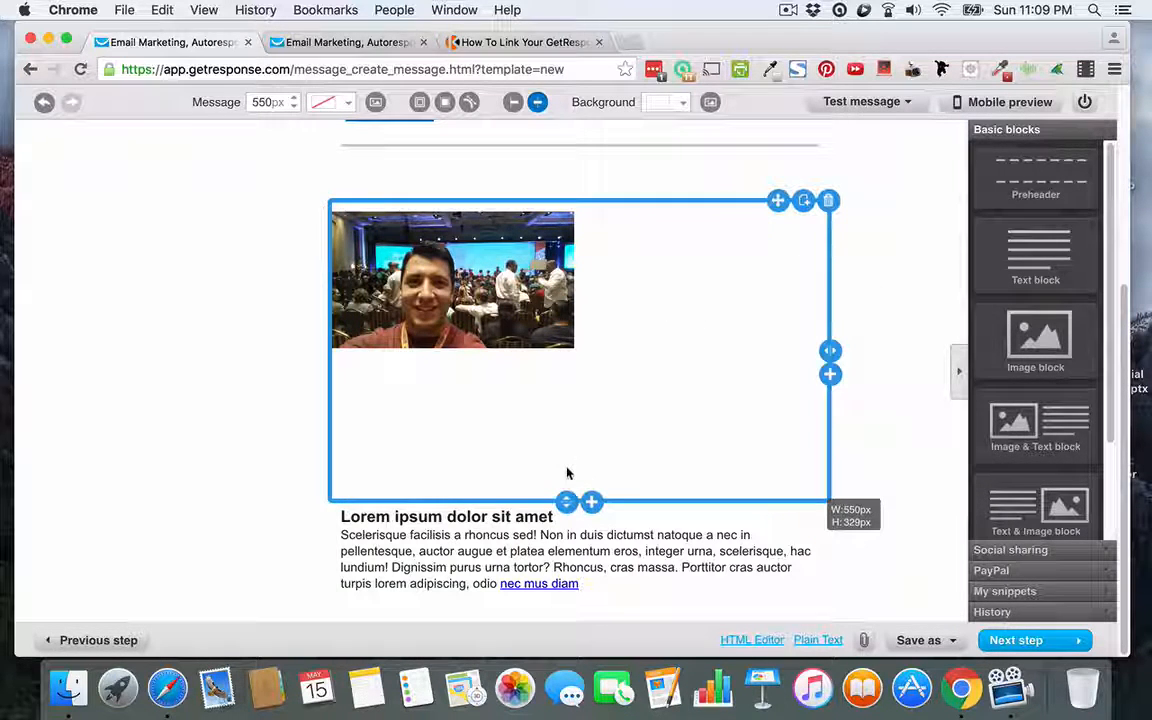
Step: Reduce the image block's height to about 177 px, narrow it slightly, and delete the empty space between the article and photo
drag(566, 501, 630, 348)
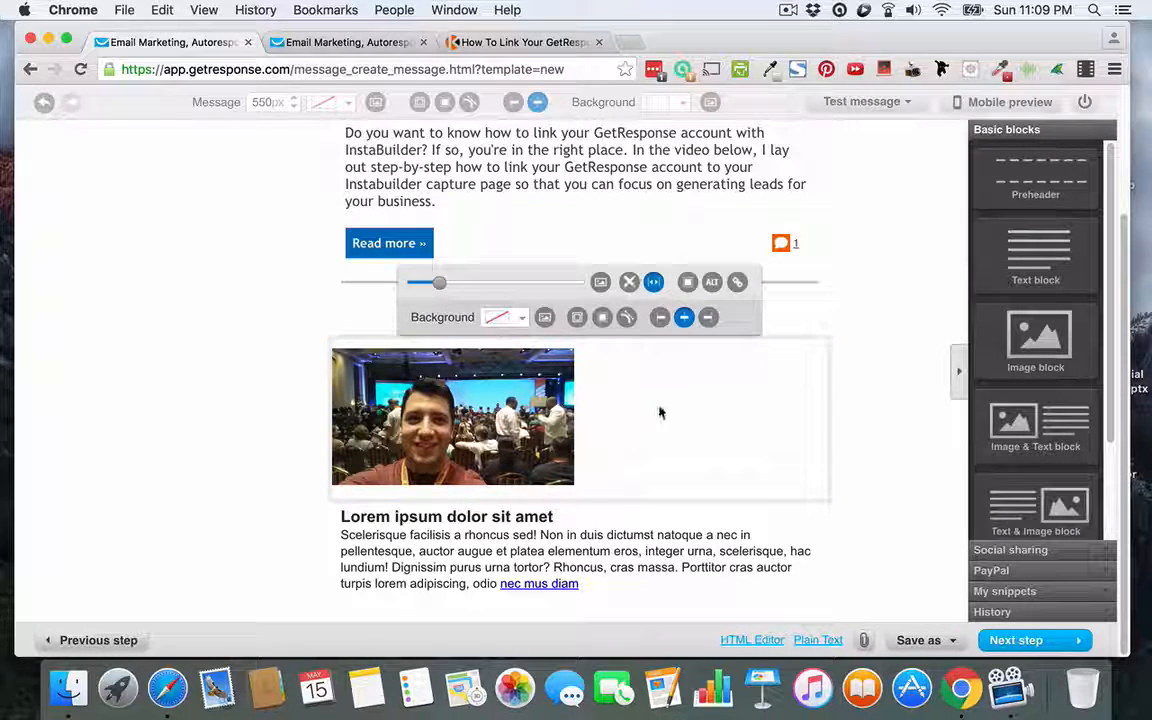
click(234, 355)
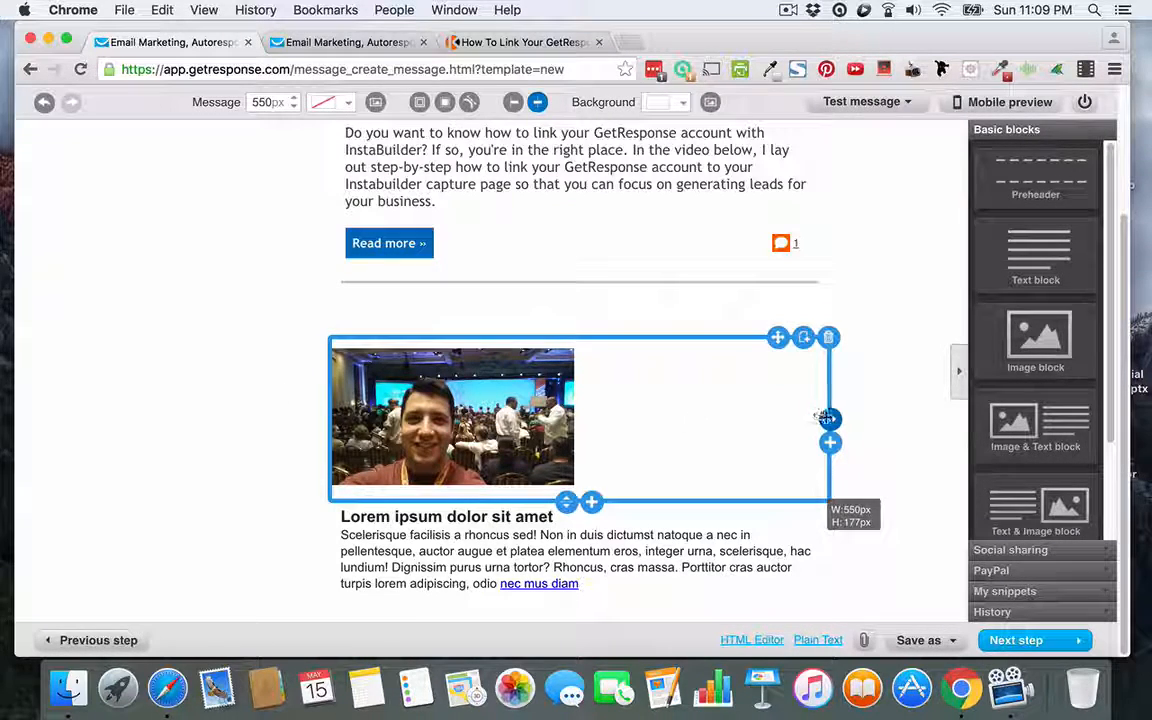
drag(824, 418, 809, 415)
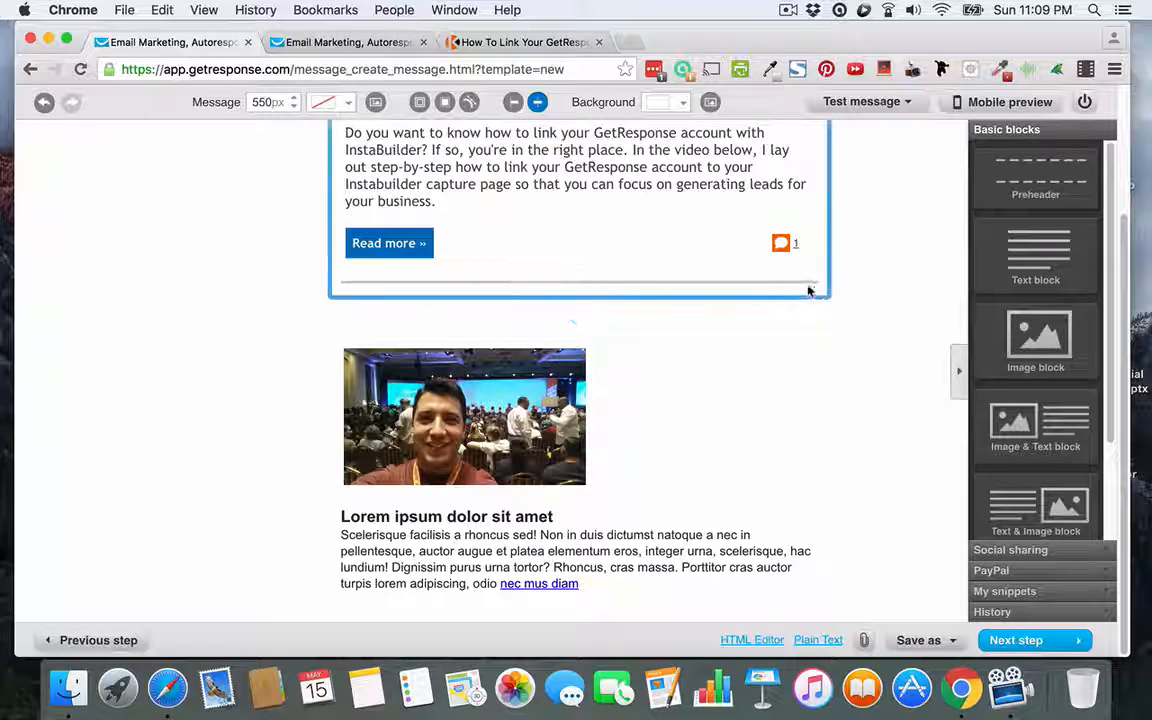
click(829, 294)
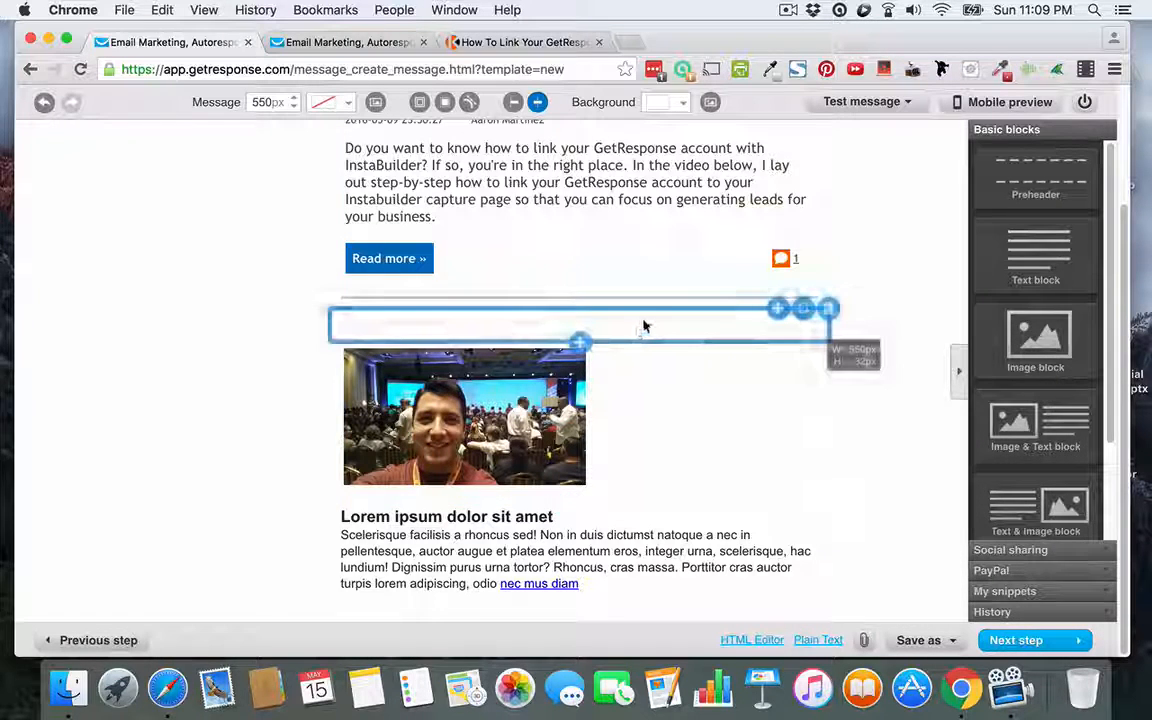
click(827, 310)
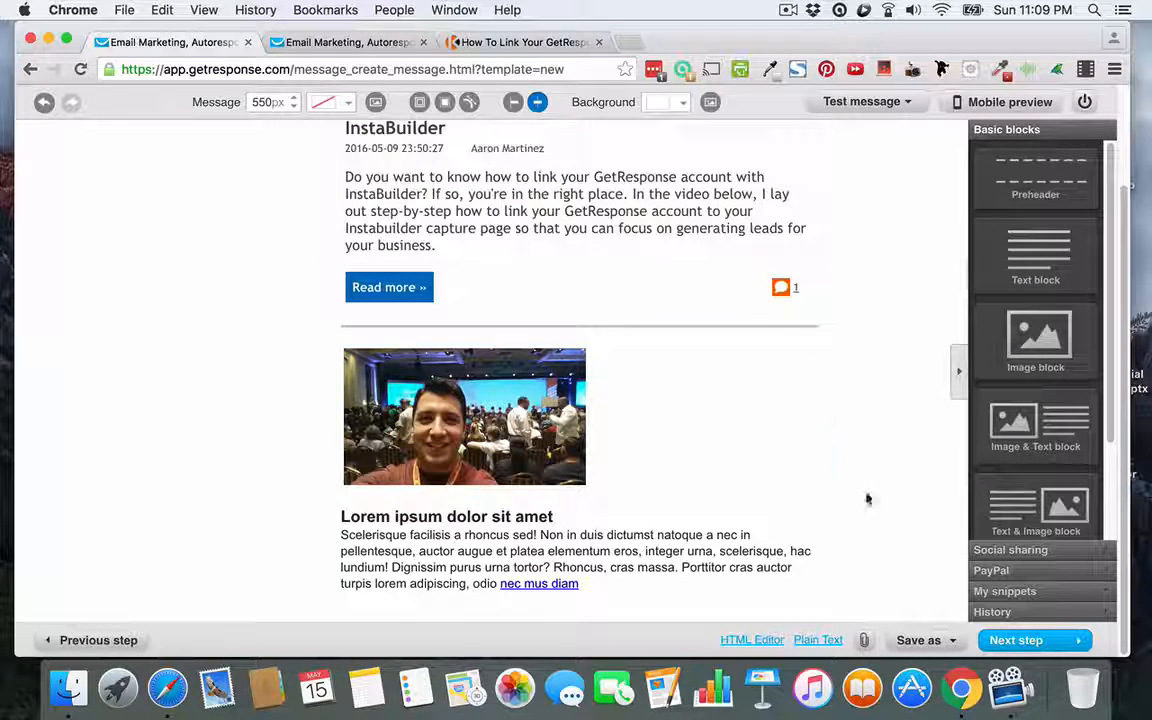
Step: Replace all placeholder text in the text block below the photo with the sender's full name
click(496, 540)
drag(600, 583, 375, 510)
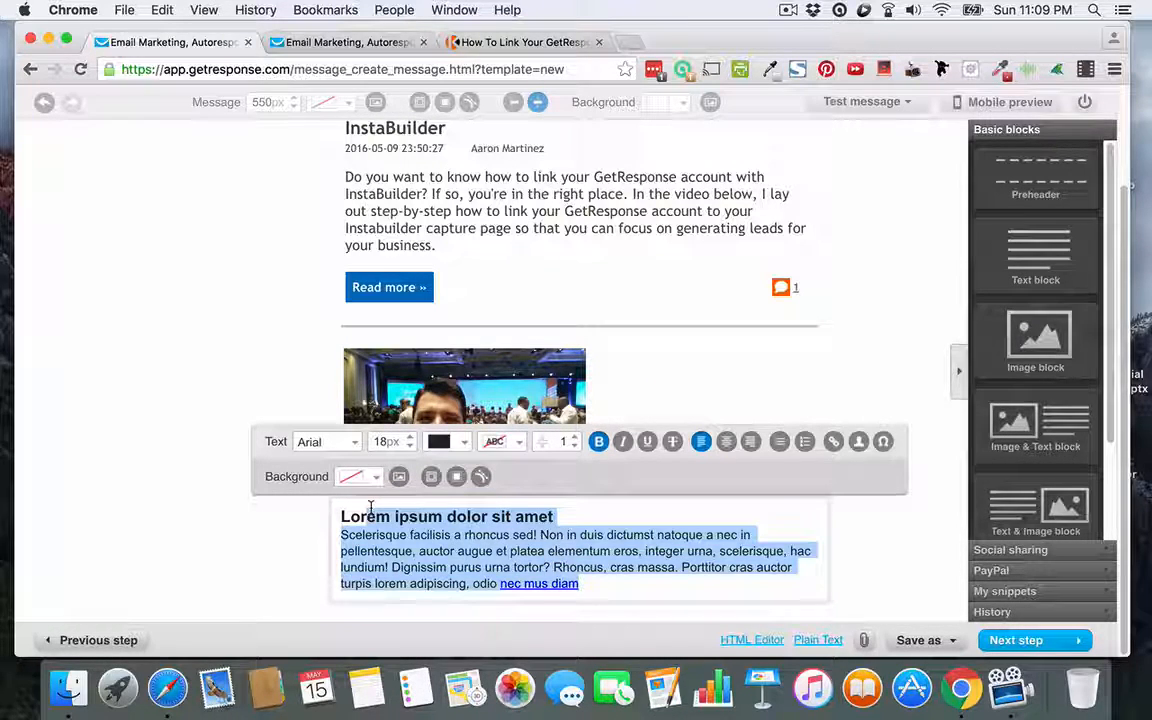
key(BackSpace)
key(BackSpace)
key(BackSpace)
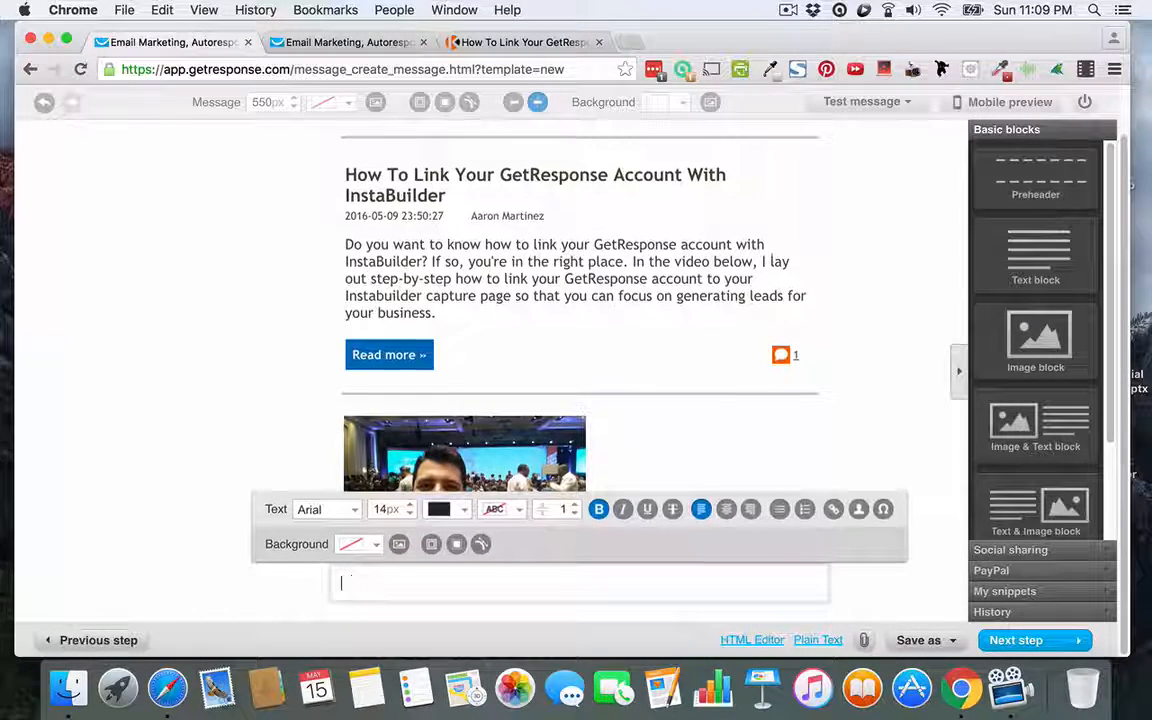
text(Aaron )
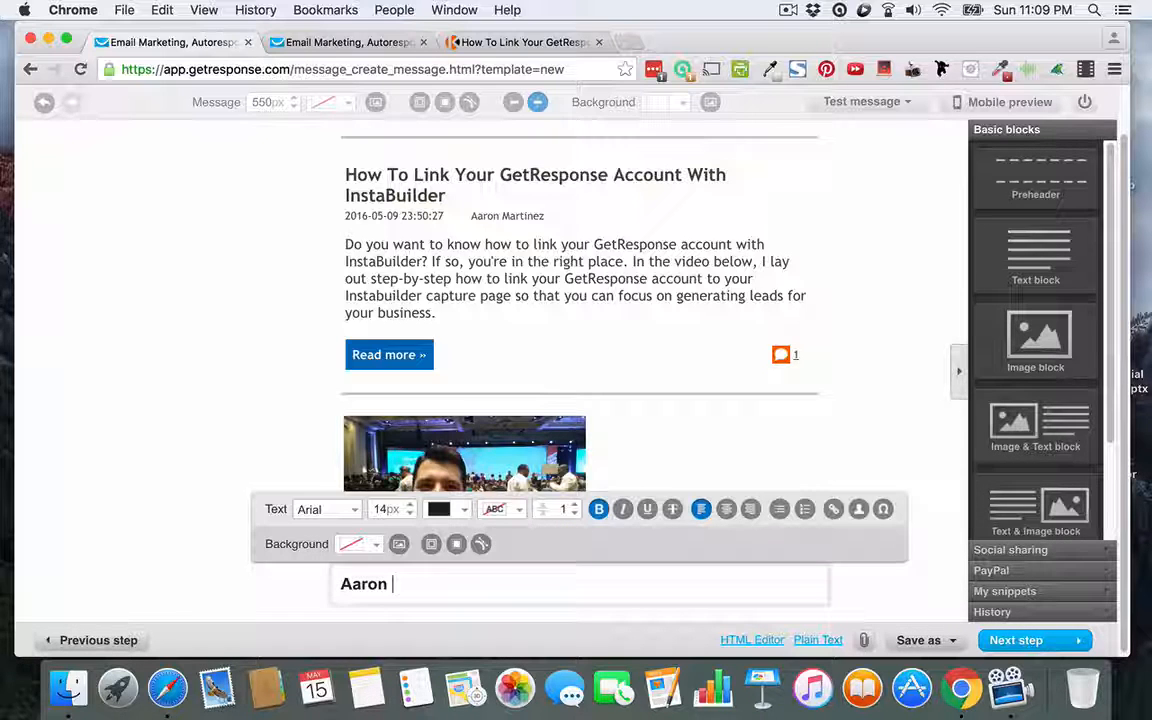
text(Martinez)
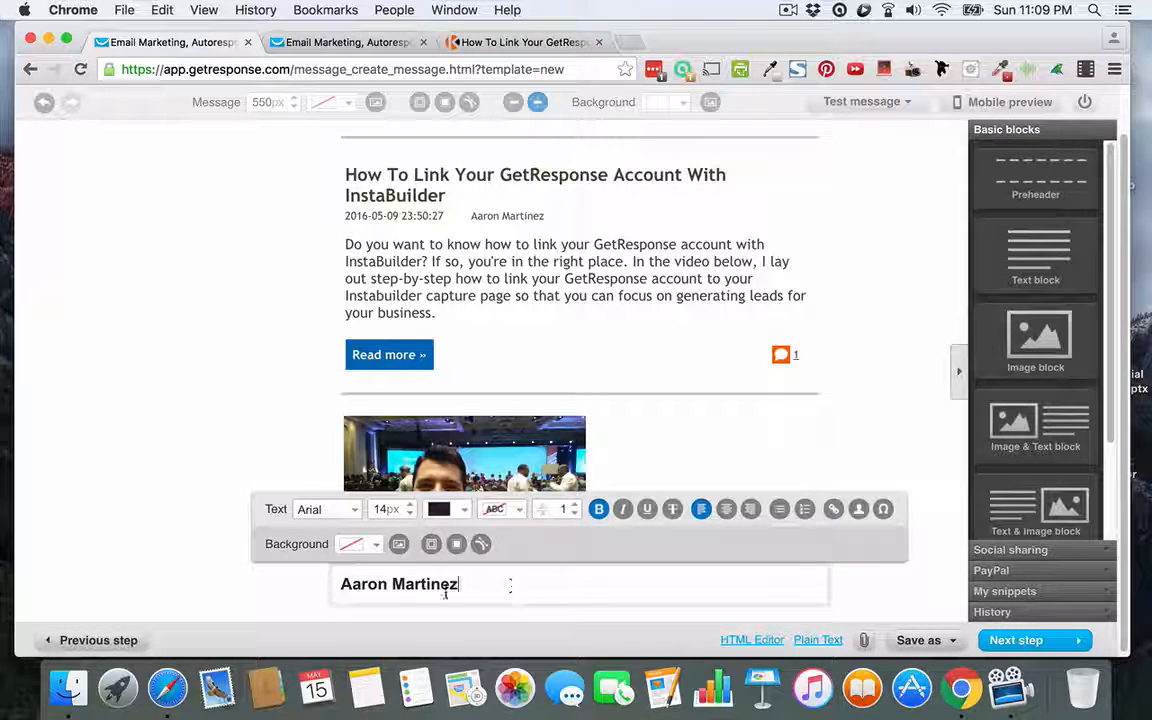
click(309, 597)
click(482, 587)
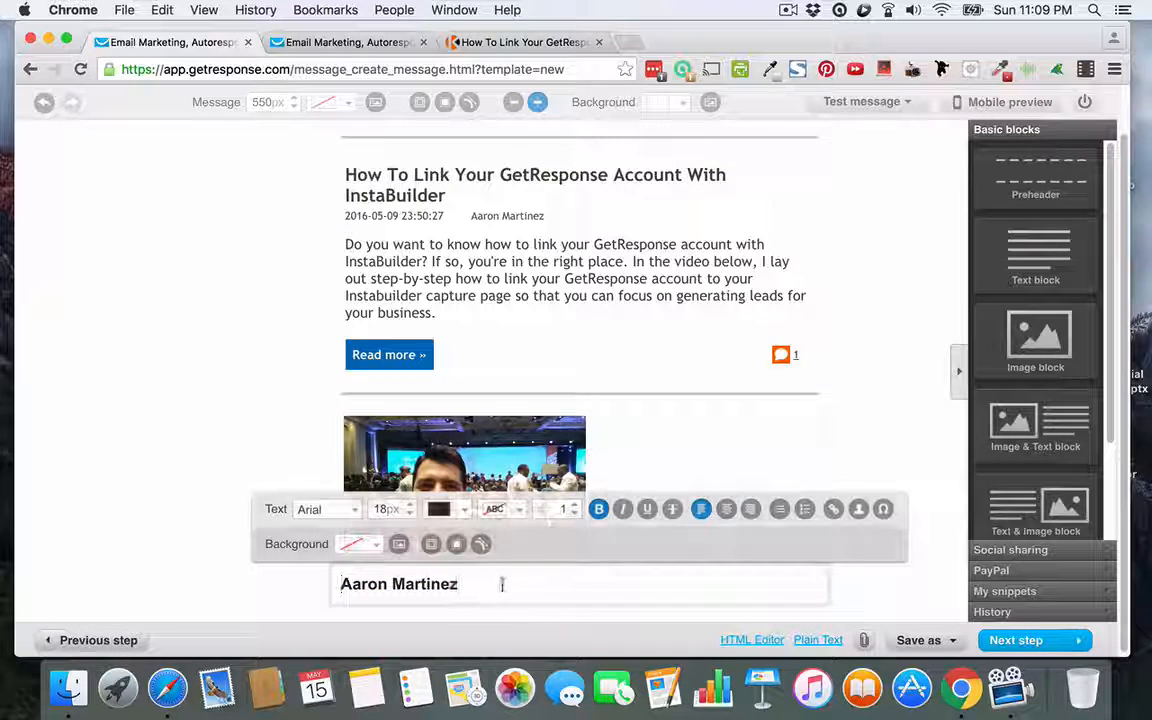
Step: Remove the bold formatting from the sender's name below the photo and reduce its text size to 14 px
drag(502, 585, 332, 586)
click(599, 513)
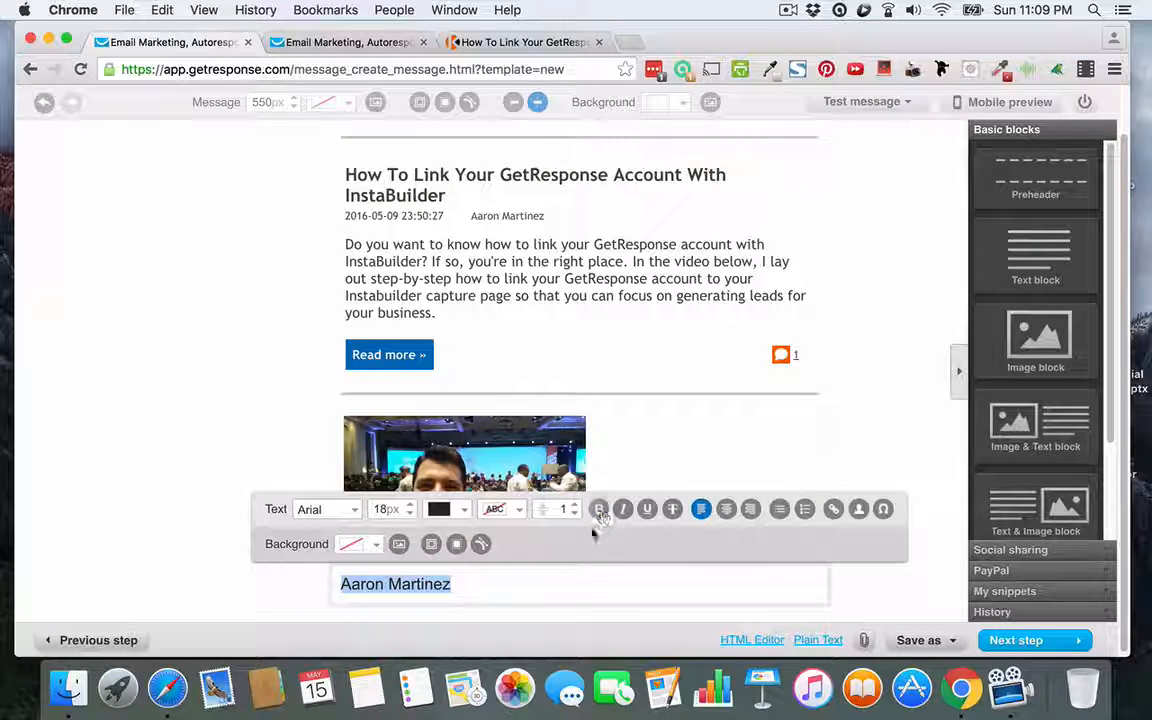
click(410, 515)
click(410, 515)
click(410, 515)
click(410, 515)
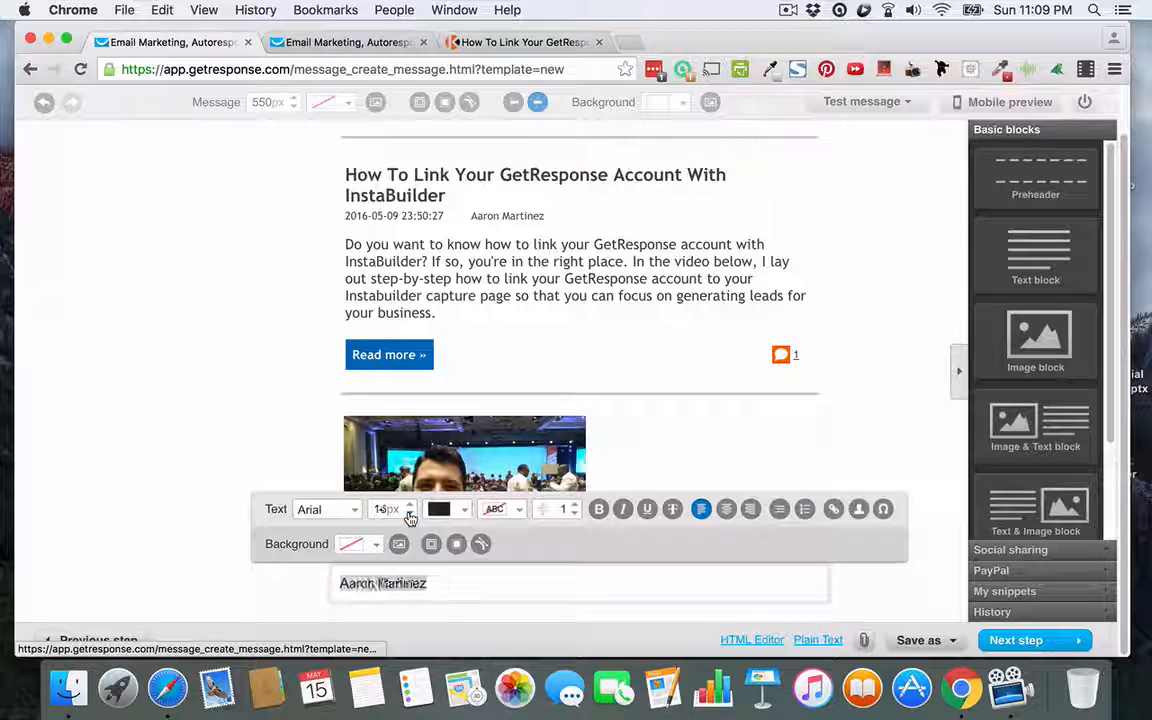
click(410, 515)
click(410, 515)
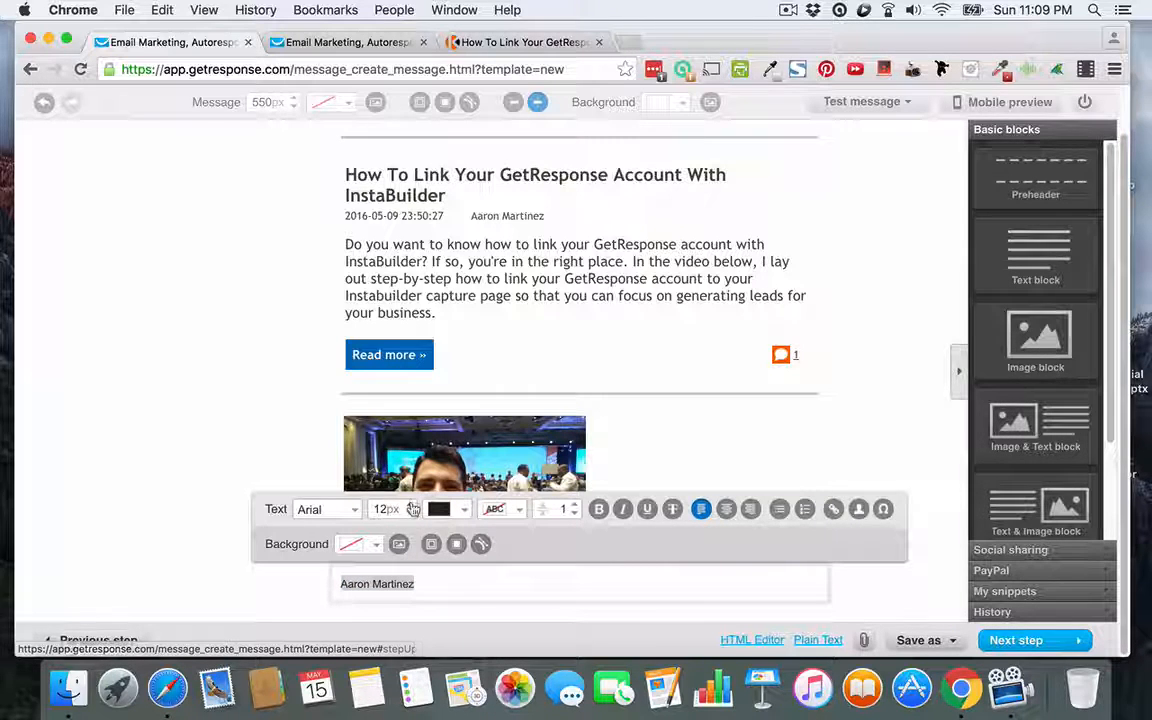
Step: Check the article body's text size and match the sender's name to it at 16 px
click(512, 300)
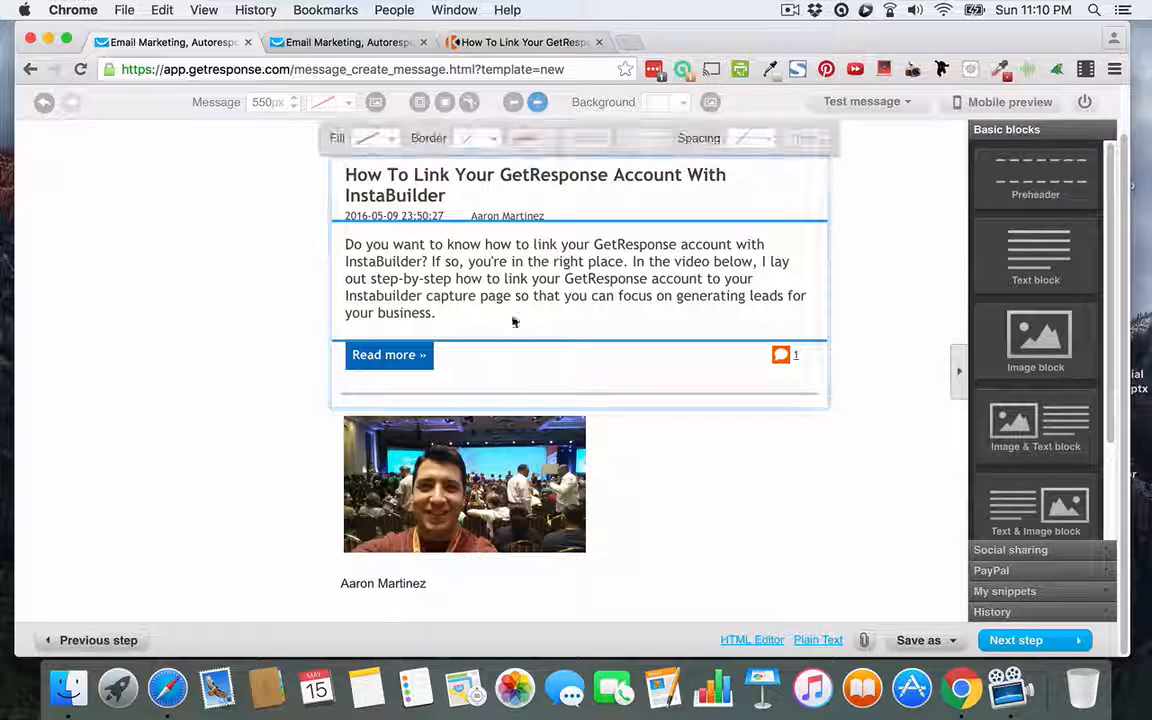
click(534, 290)
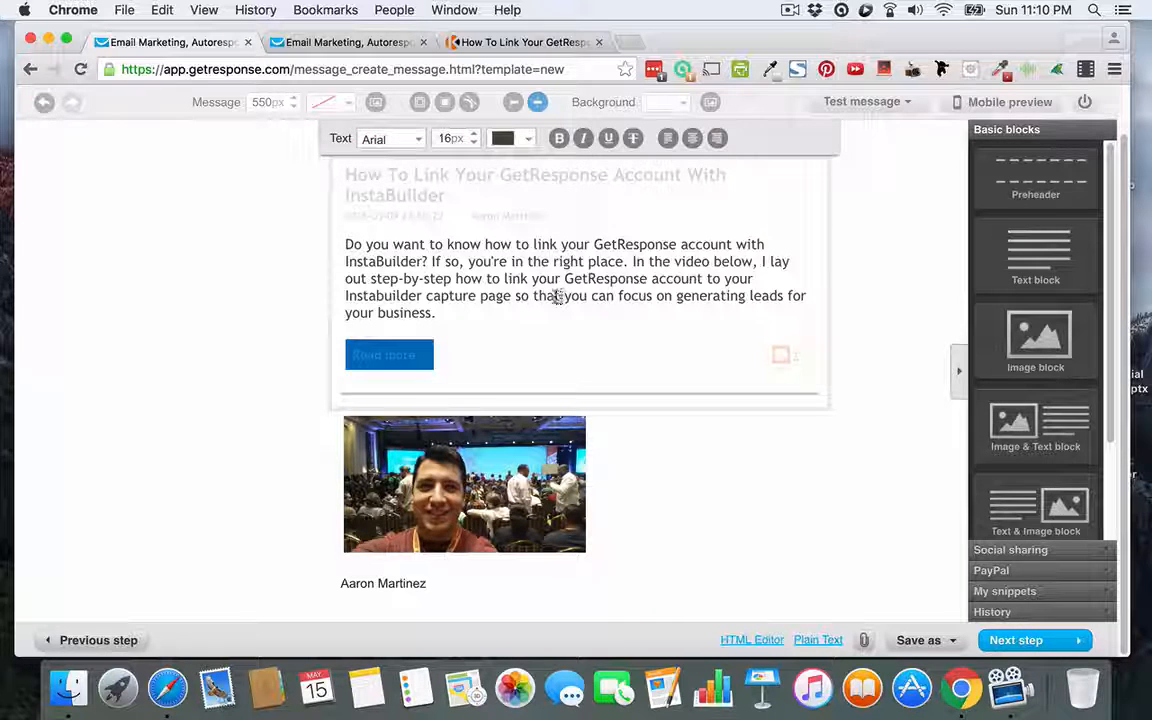
click(425, 589)
click(437, 584)
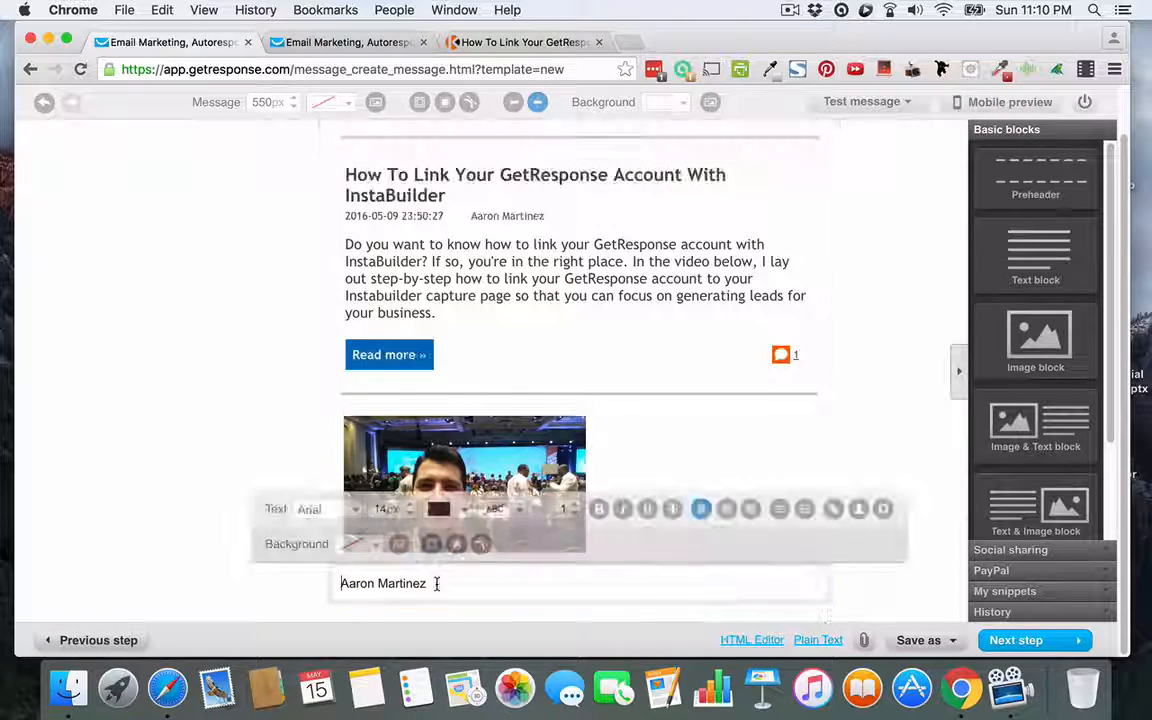
drag(437, 584, 342, 580)
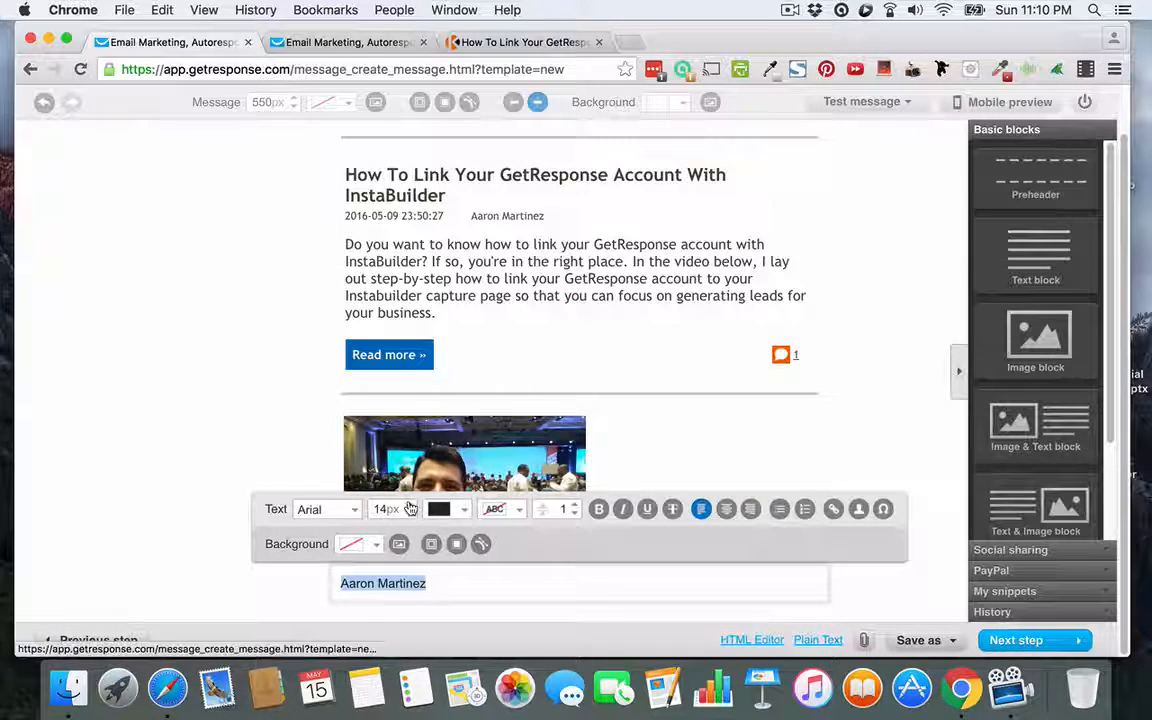
click(496, 585)
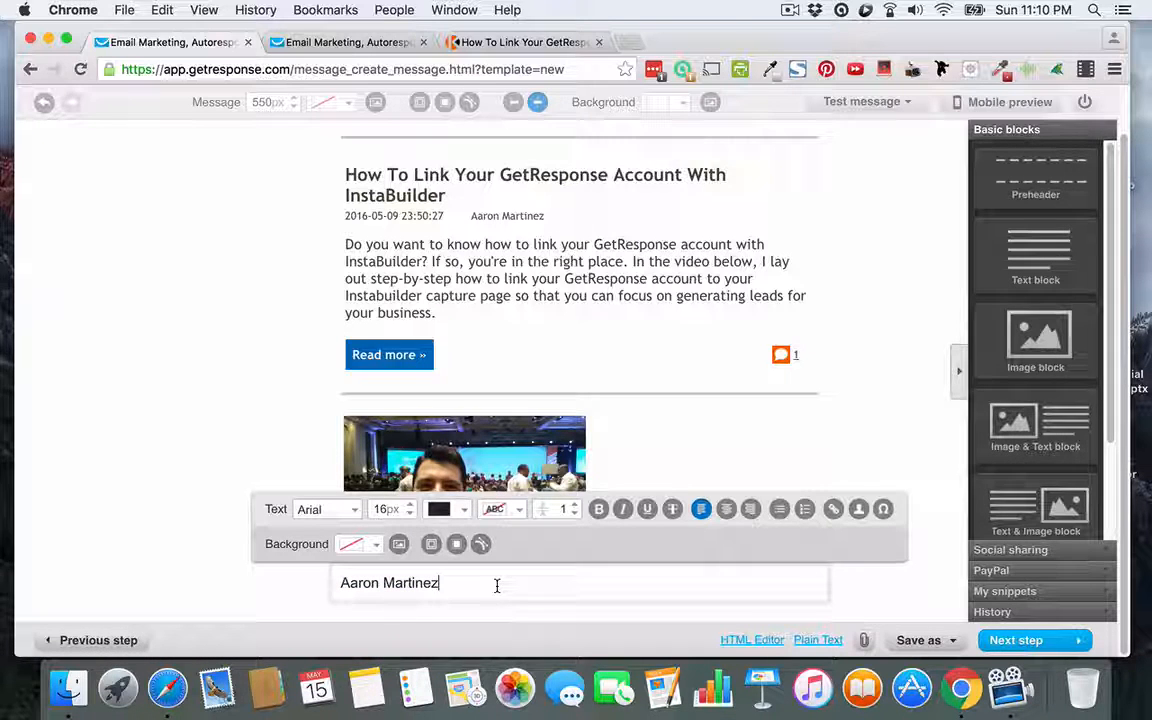
Step: Add a line under the name reading "Facebook:" followed by the sender's Facebook username
key(Return)
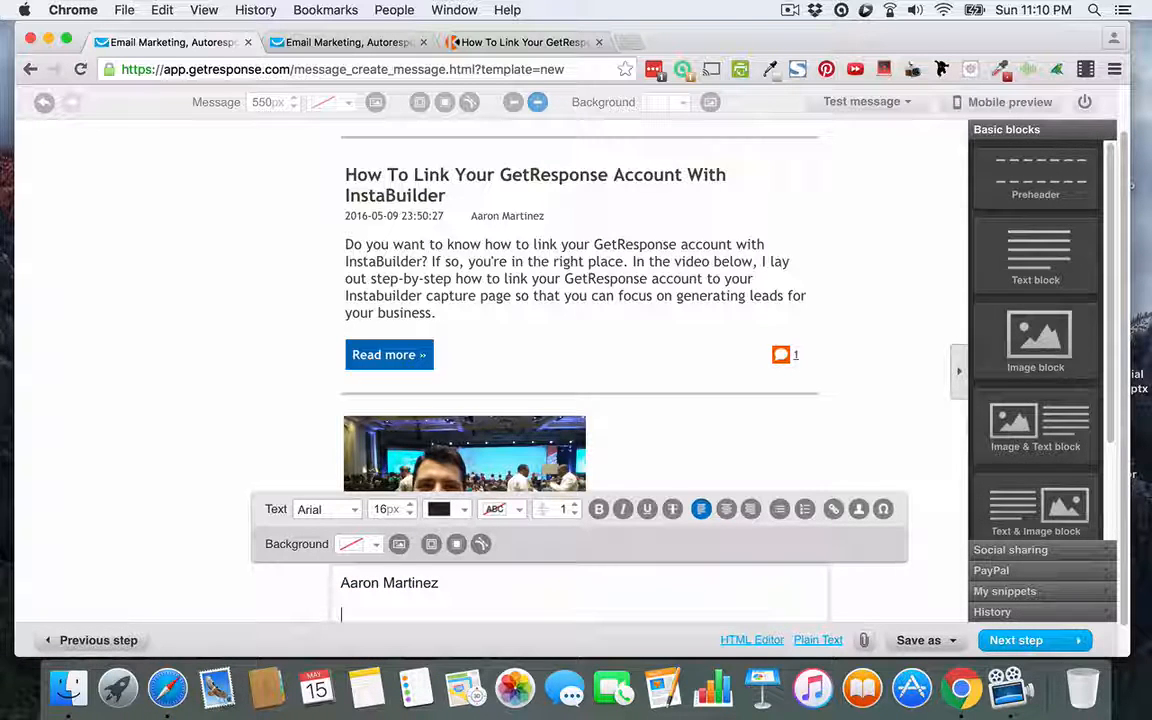
text(Fa)
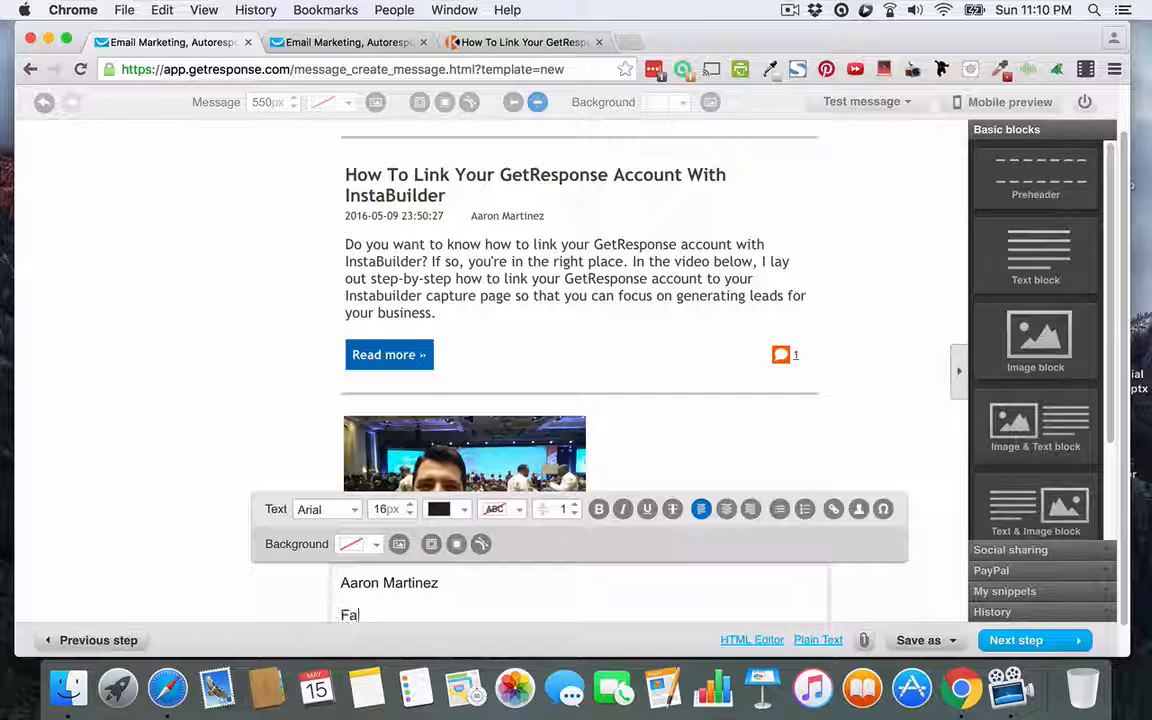
text(cebook:)
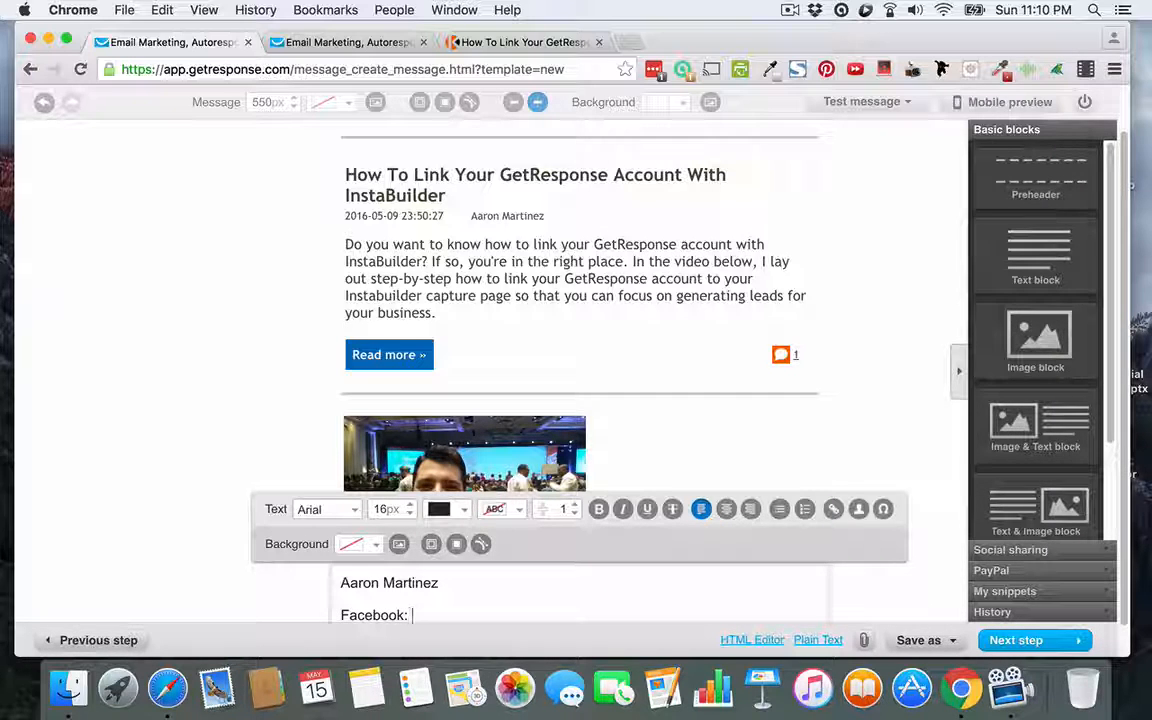
text( a)
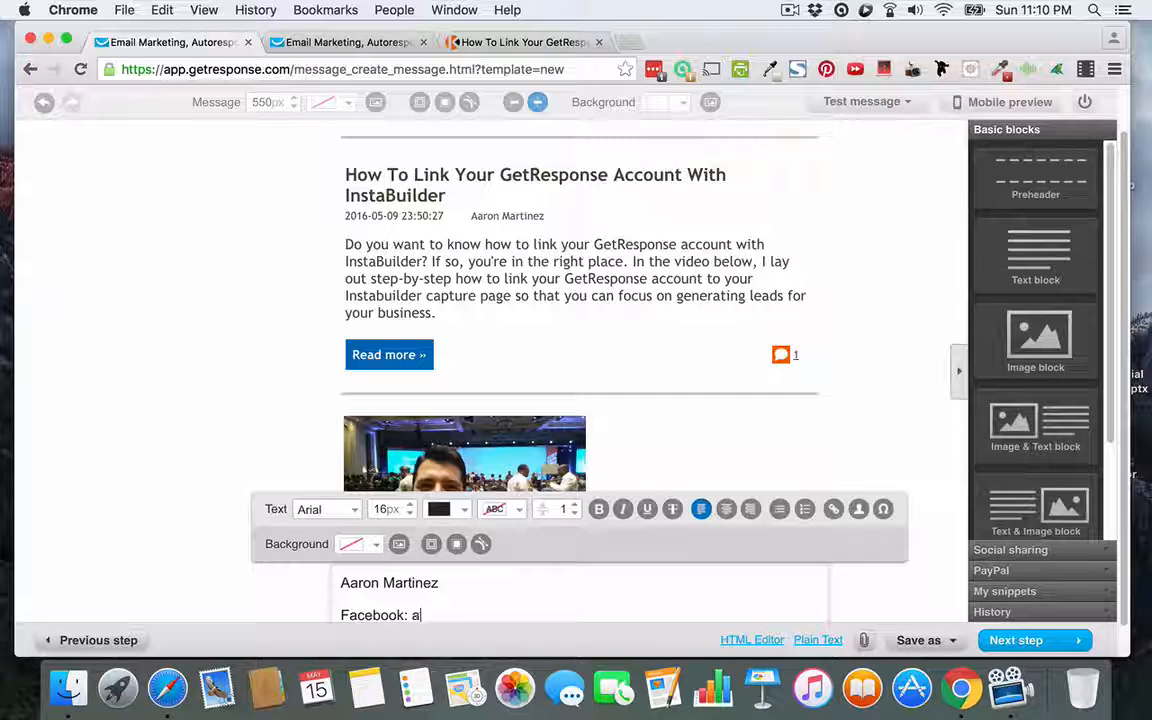
text(aronmartinez82)
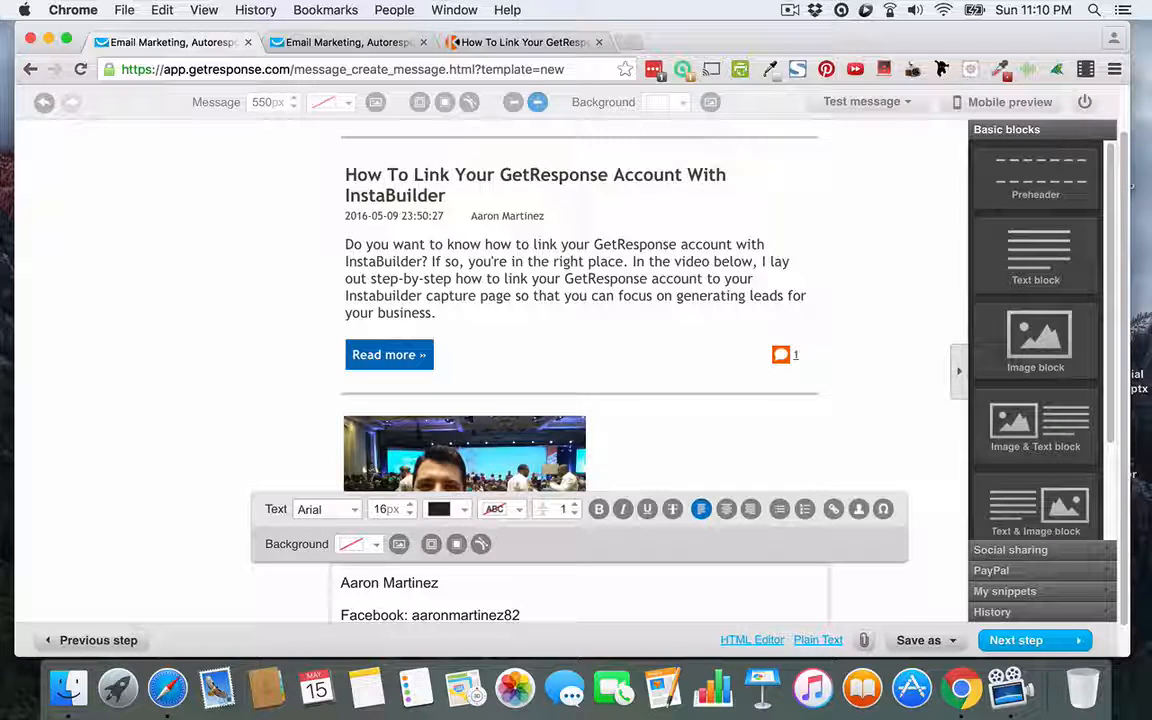
Step: Link the Facebook username to the sender's Facebook profile URL, leaving the link title empty
scroll(589, 545, down, 1)
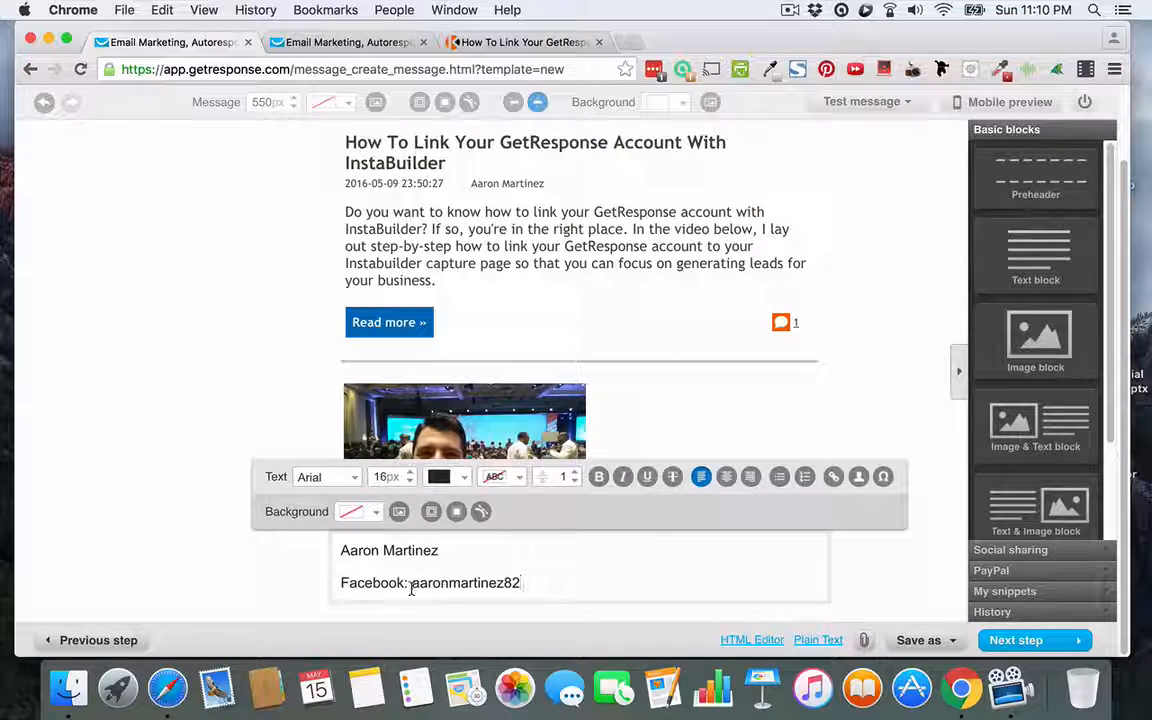
drag(412, 586, 524, 582)
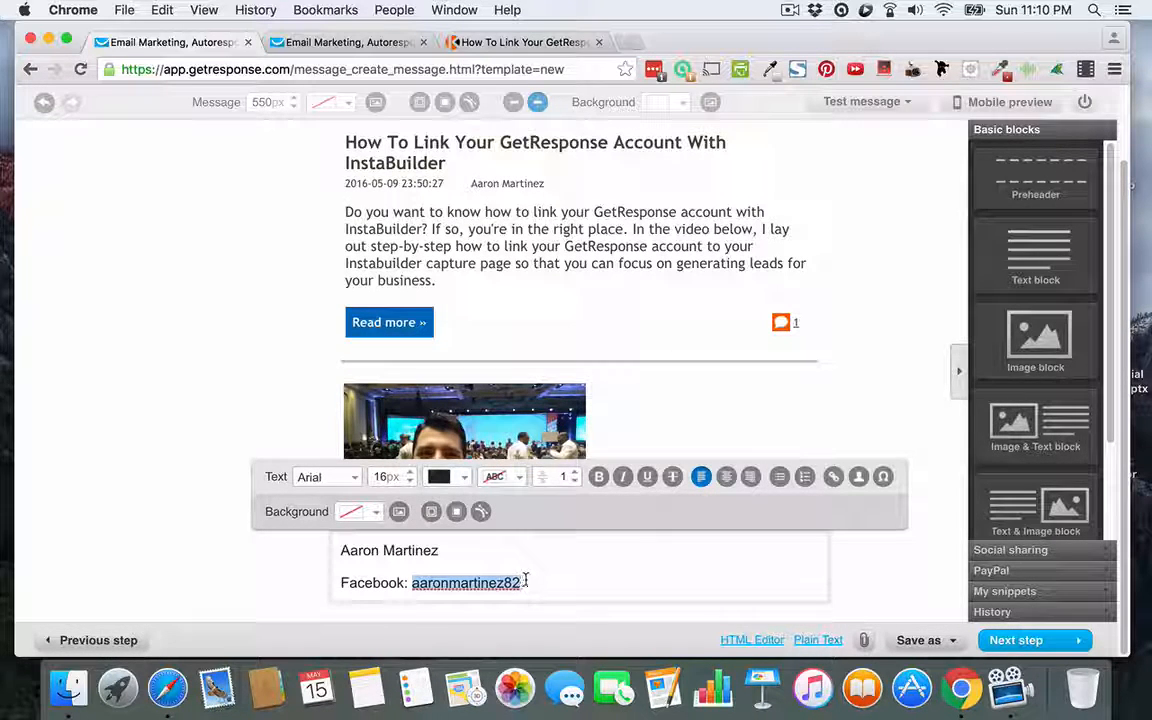
click(833, 477)
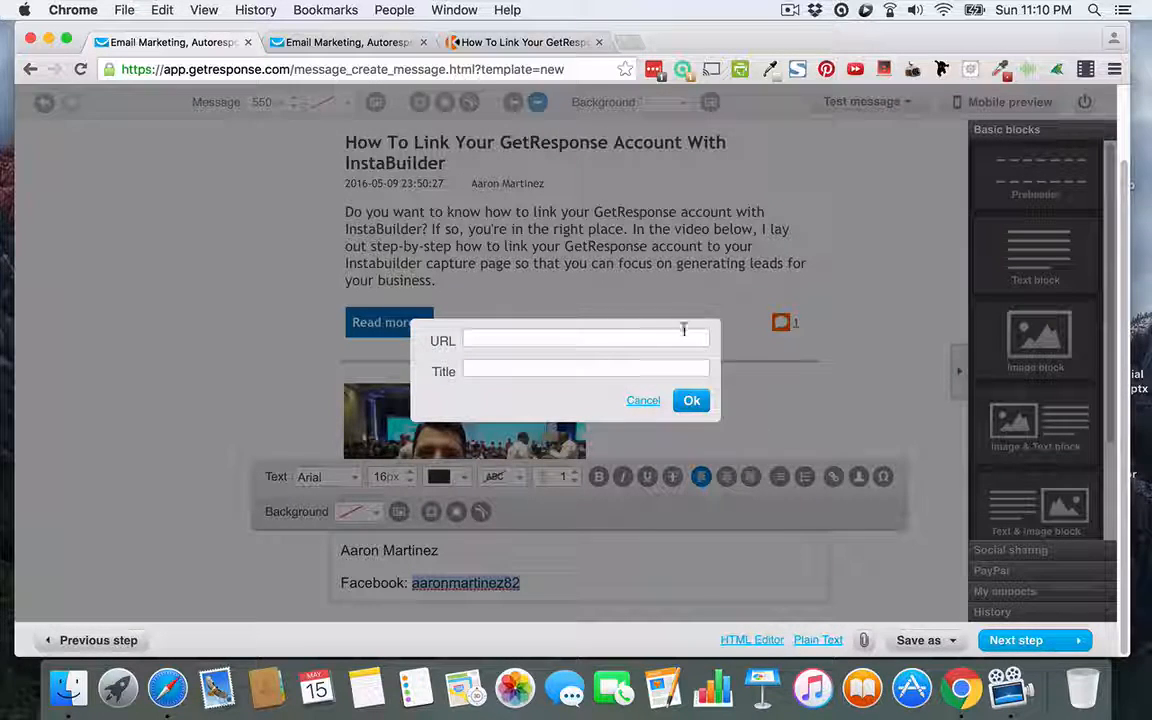
text(http)
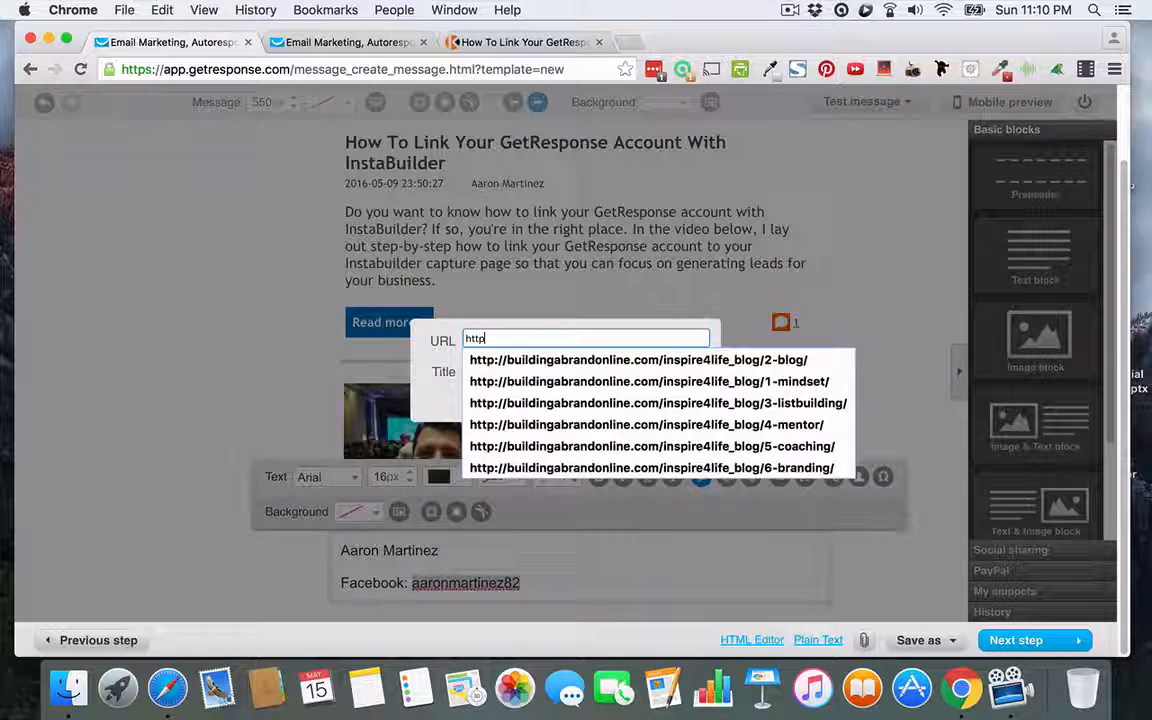
text(://ww)
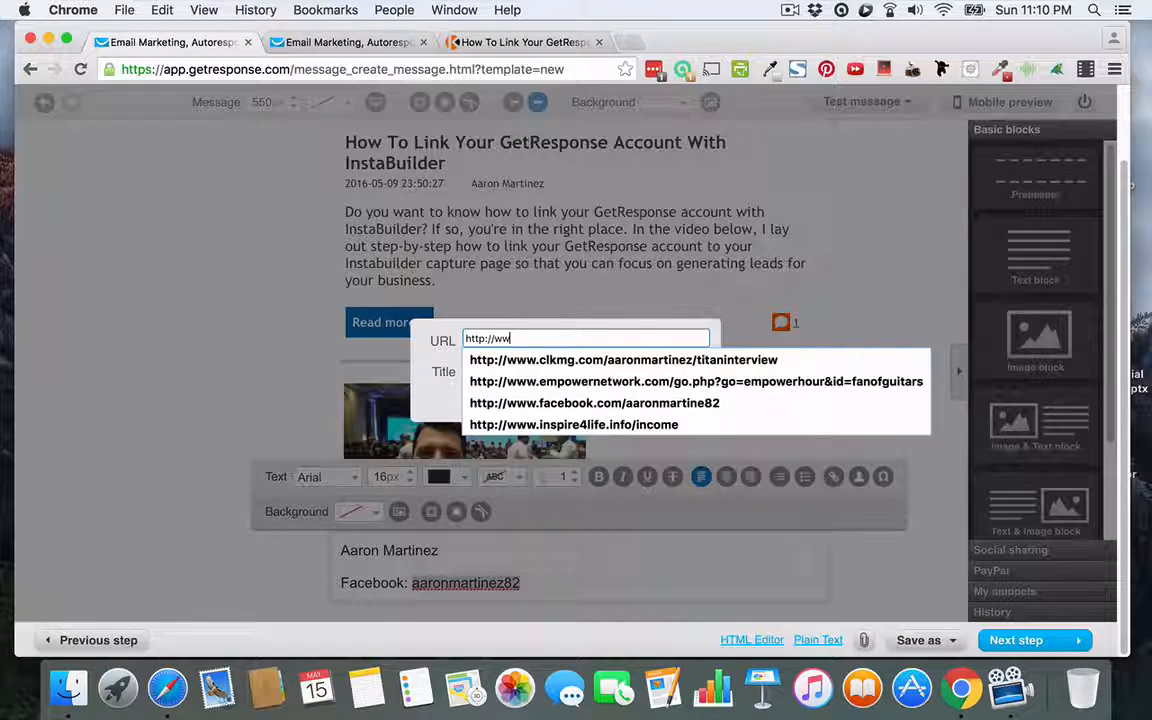
text(w.facebook.)
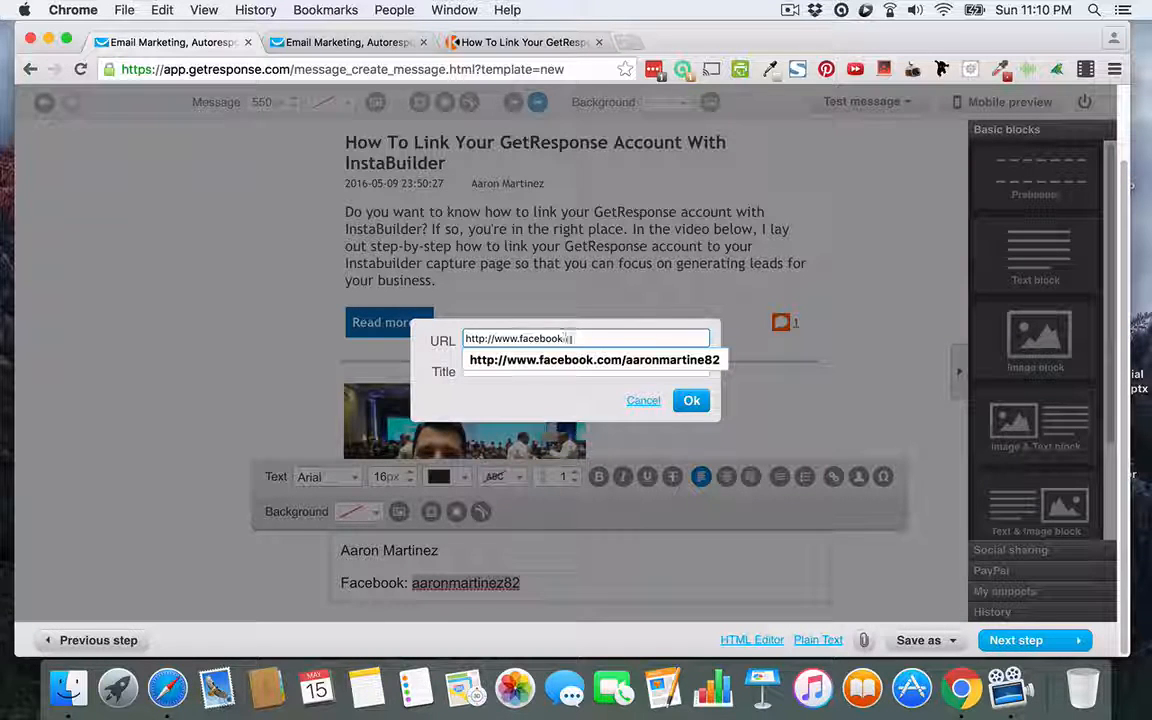
text(com/aaronmartinez82)
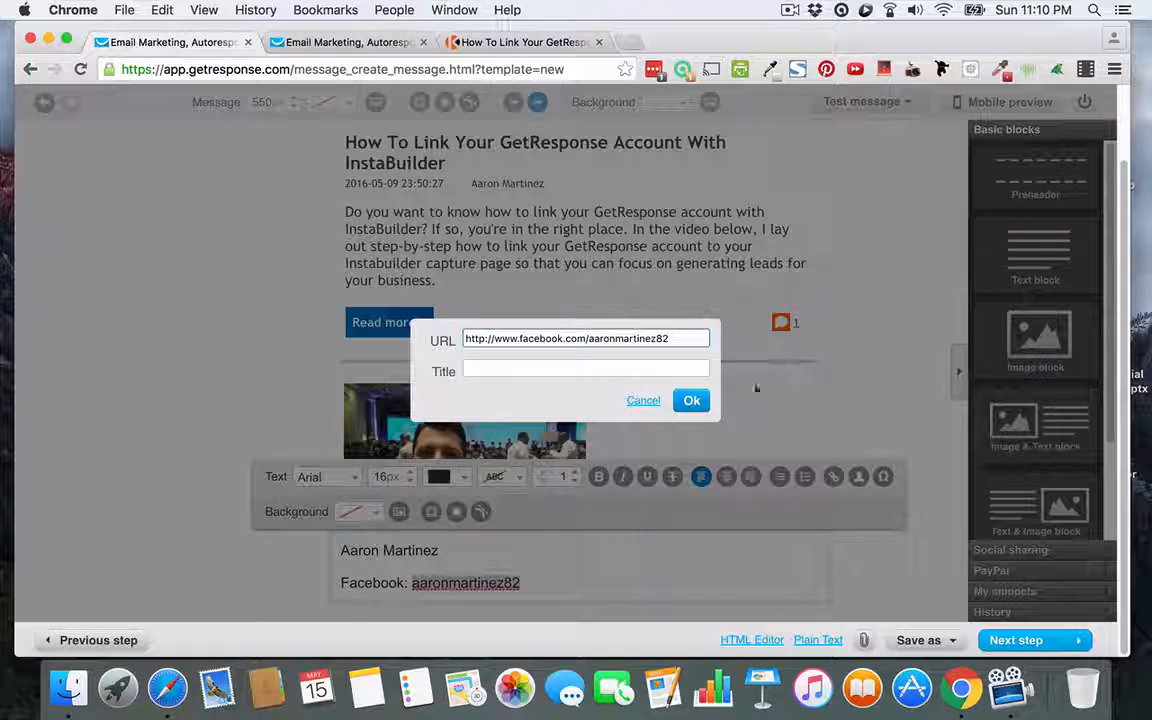
click(692, 400)
Step: Add a line under the Facebook line reading "Skype:" followed by the sender's Skype username
click(622, 572)
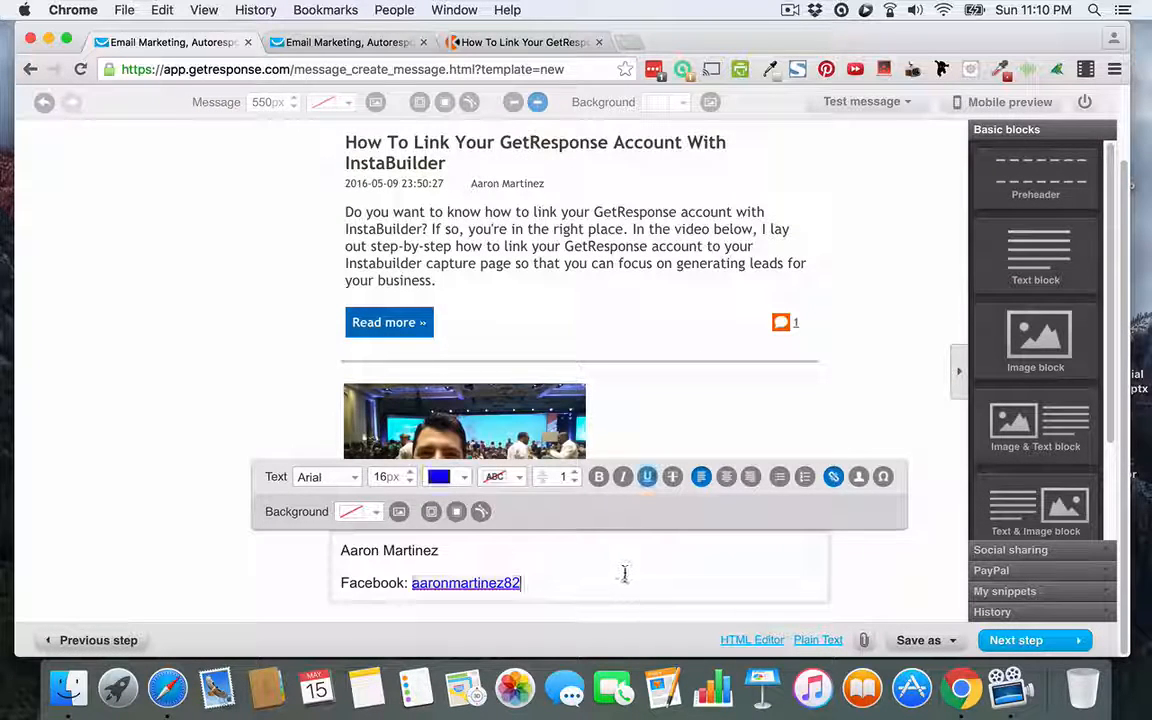
key(Return)
text(Ske)
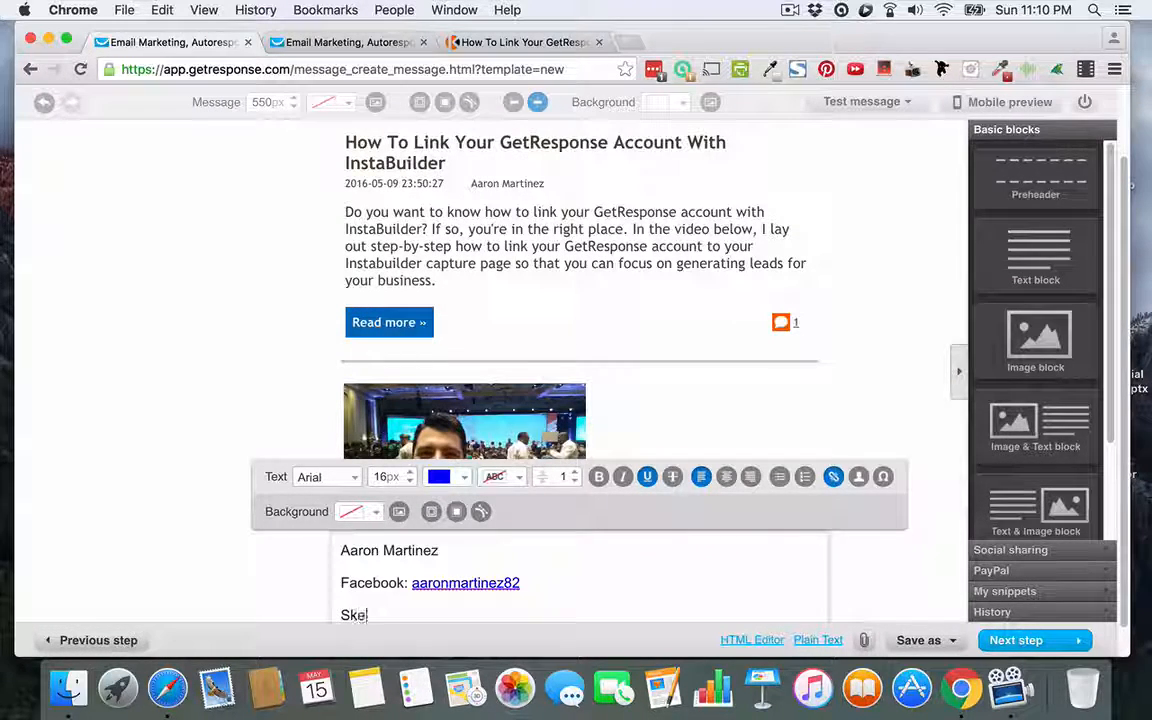
text(pe,)
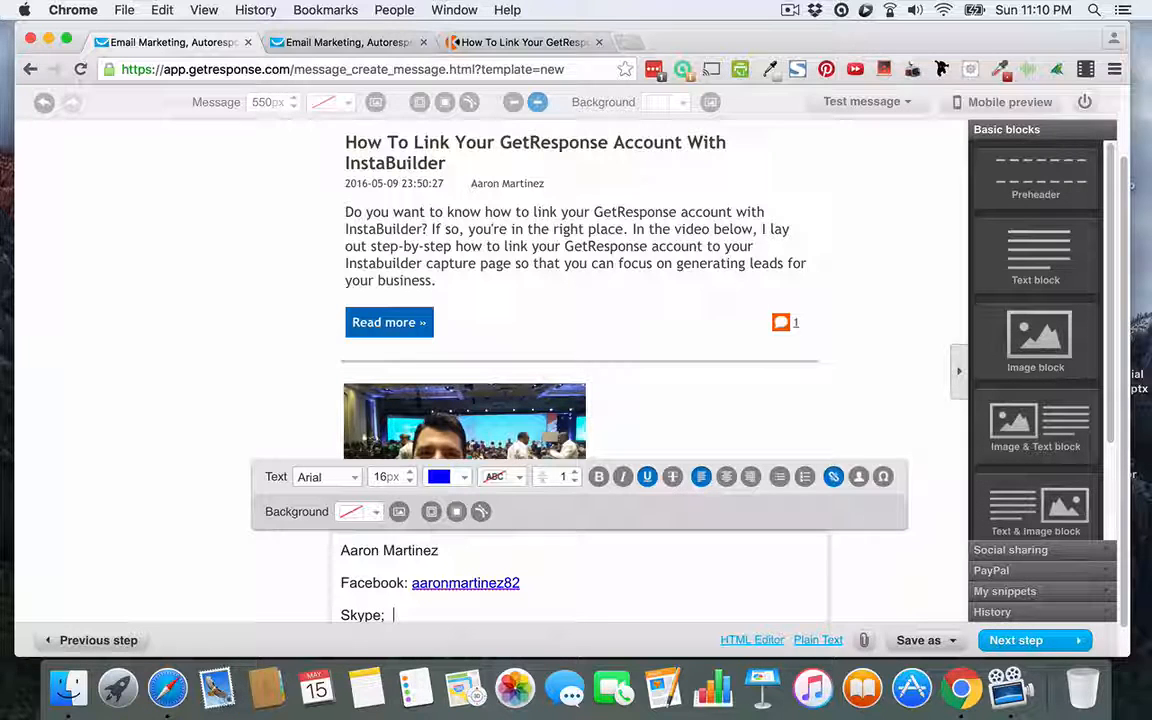
key(BackSpace)
text(:  aaron)
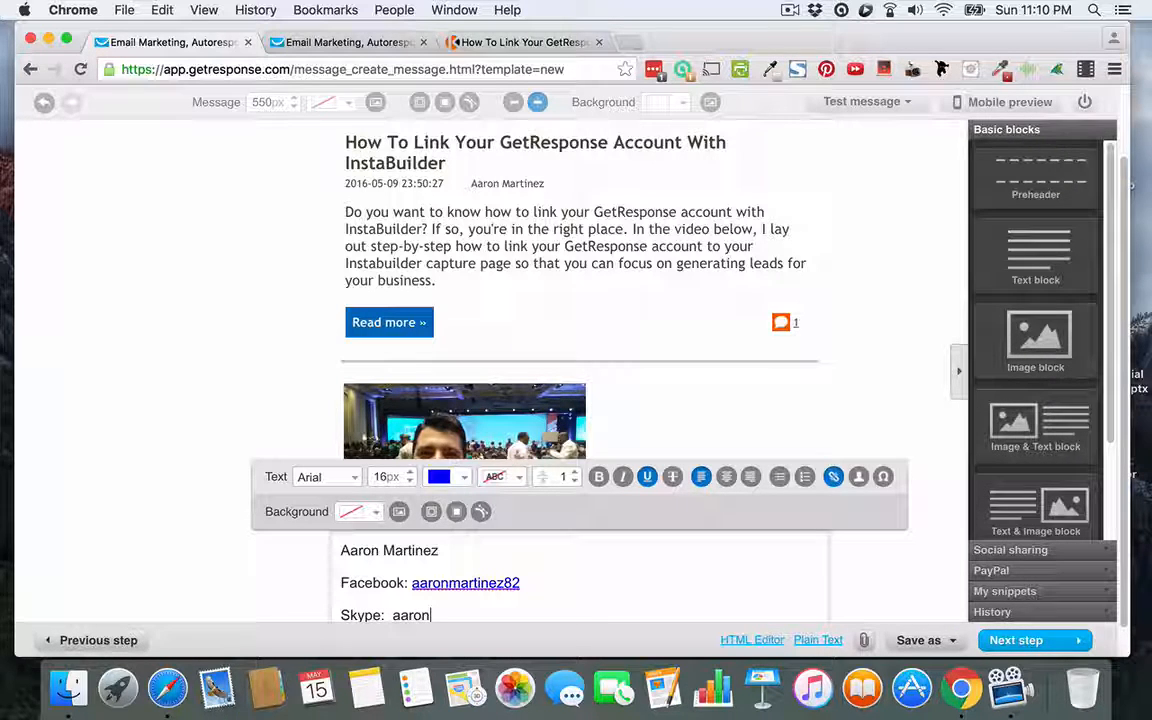
text(.mattinez1982)
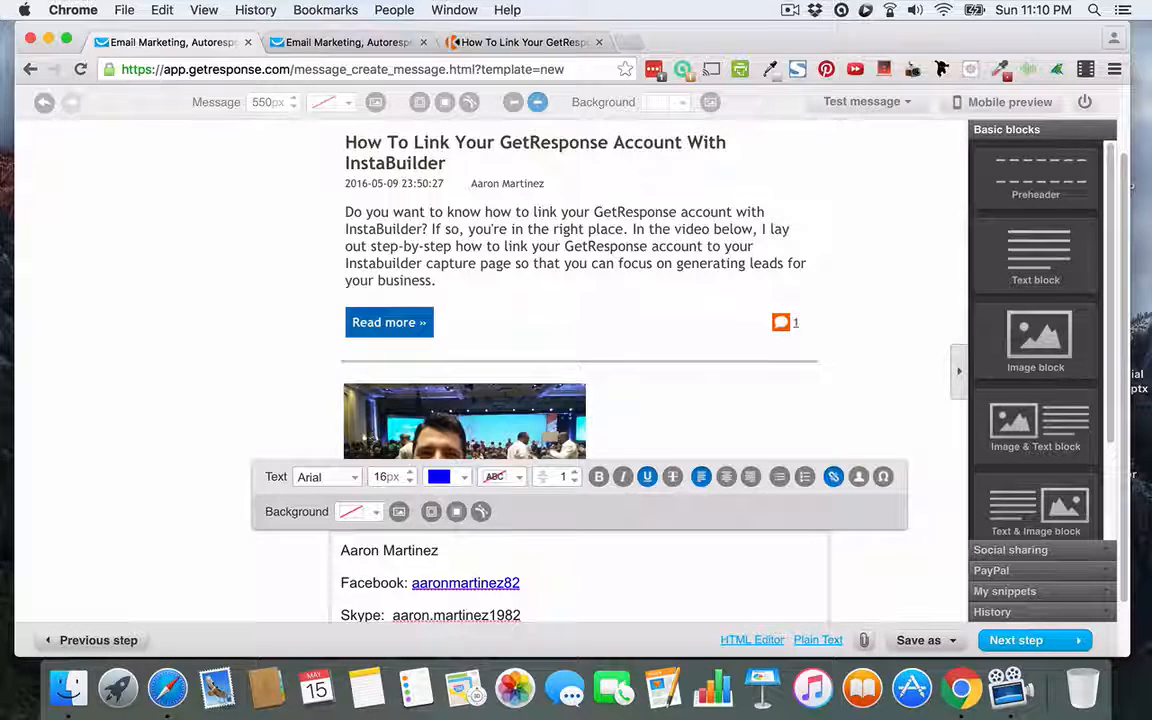
Step: Add the line "P.S. Learn how to work with me here." below the Skype line
scroll(580, 330, down, 2)
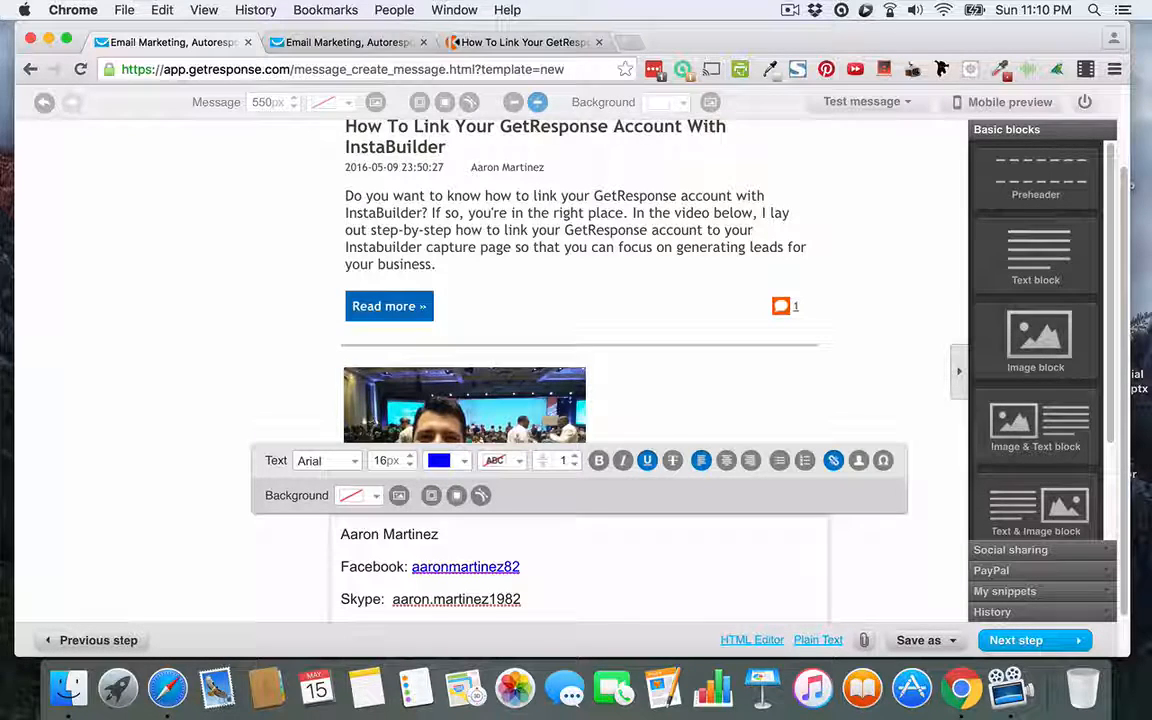
scroll(864, 453, down, 3)
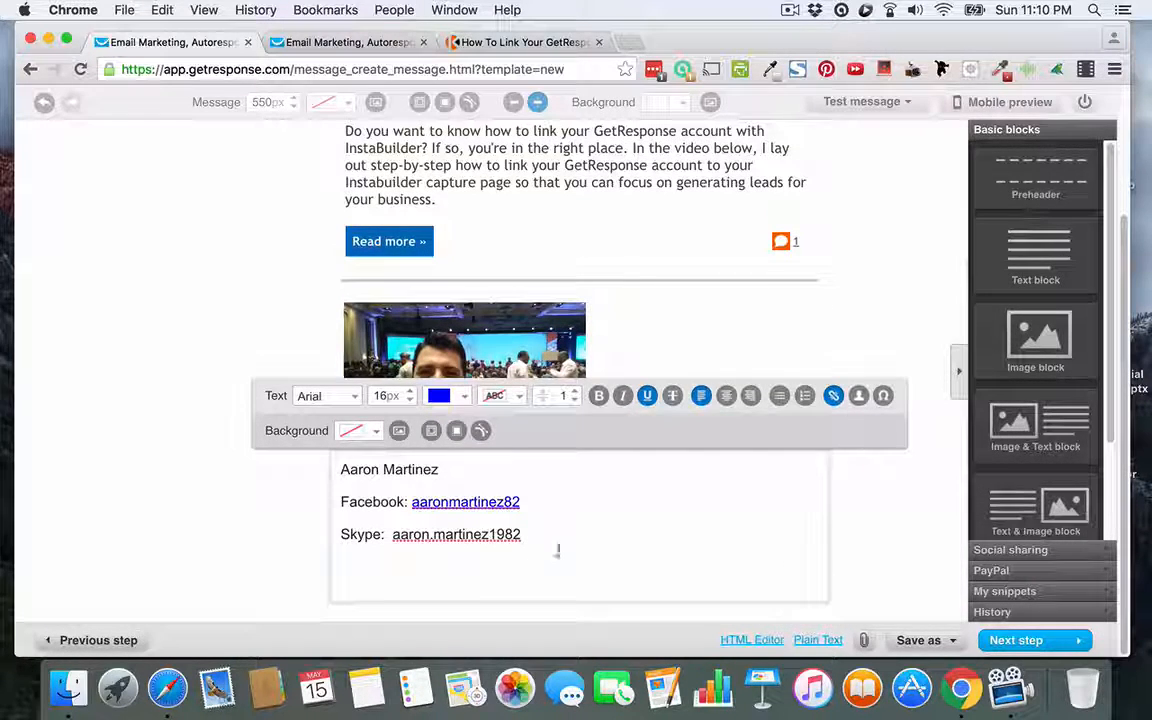
click(466, 570)
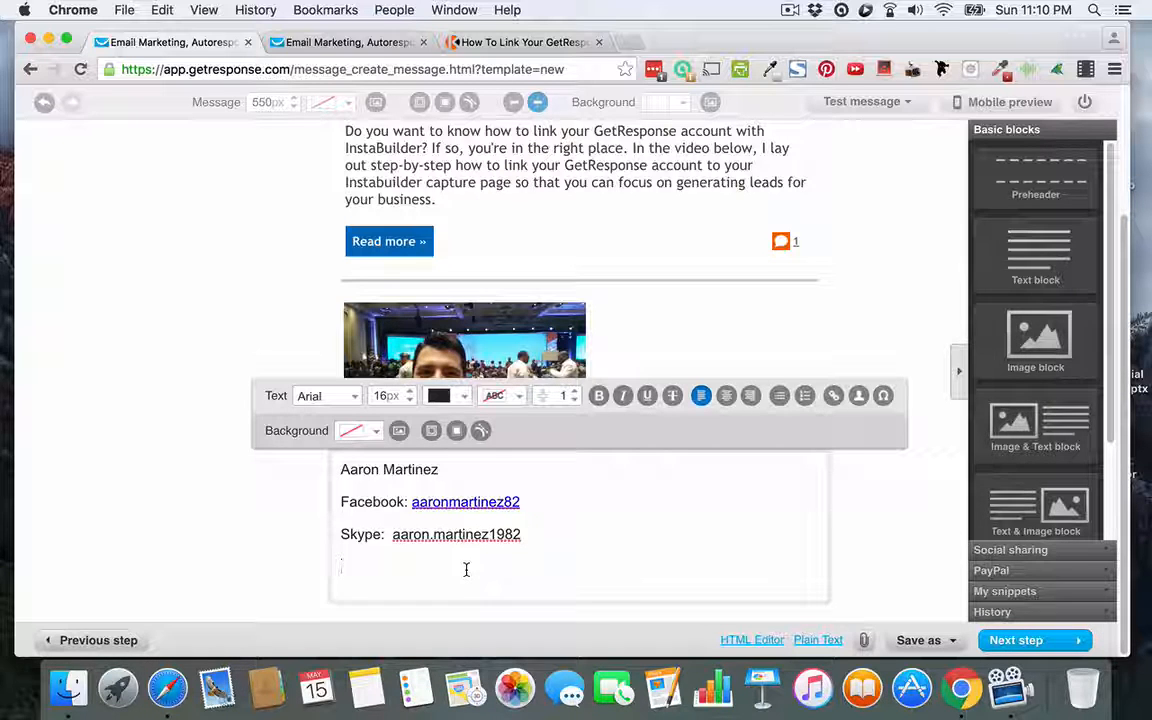
text(P)
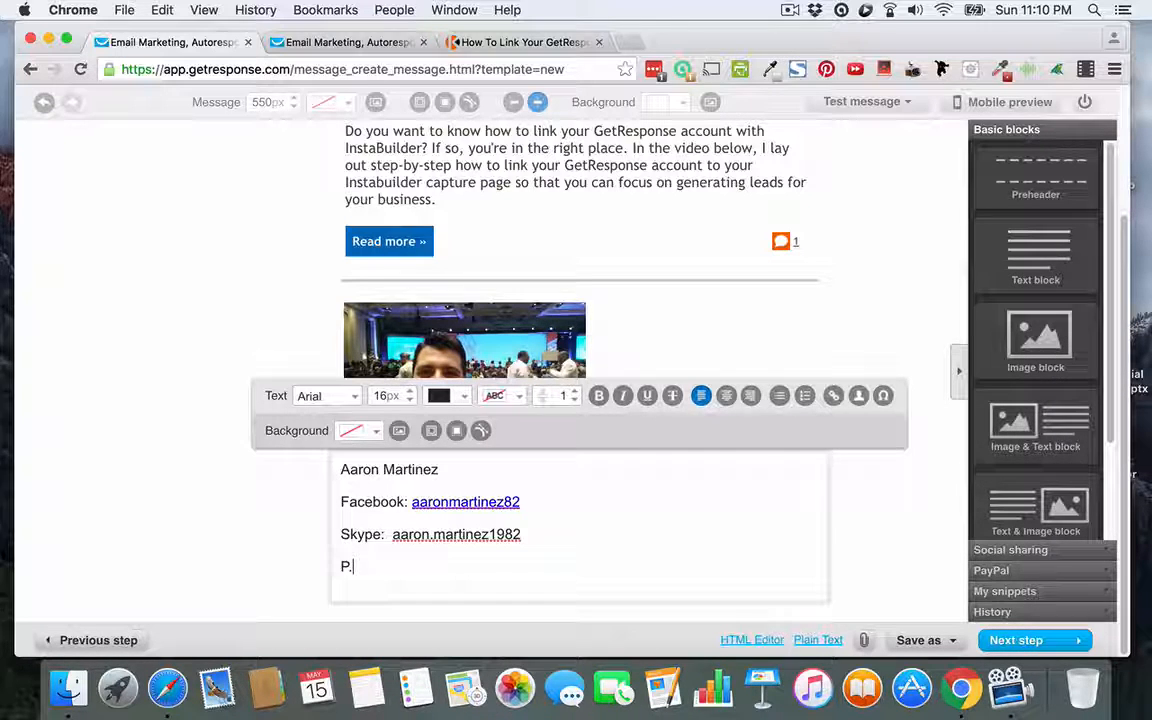
text(.S.  Lear)
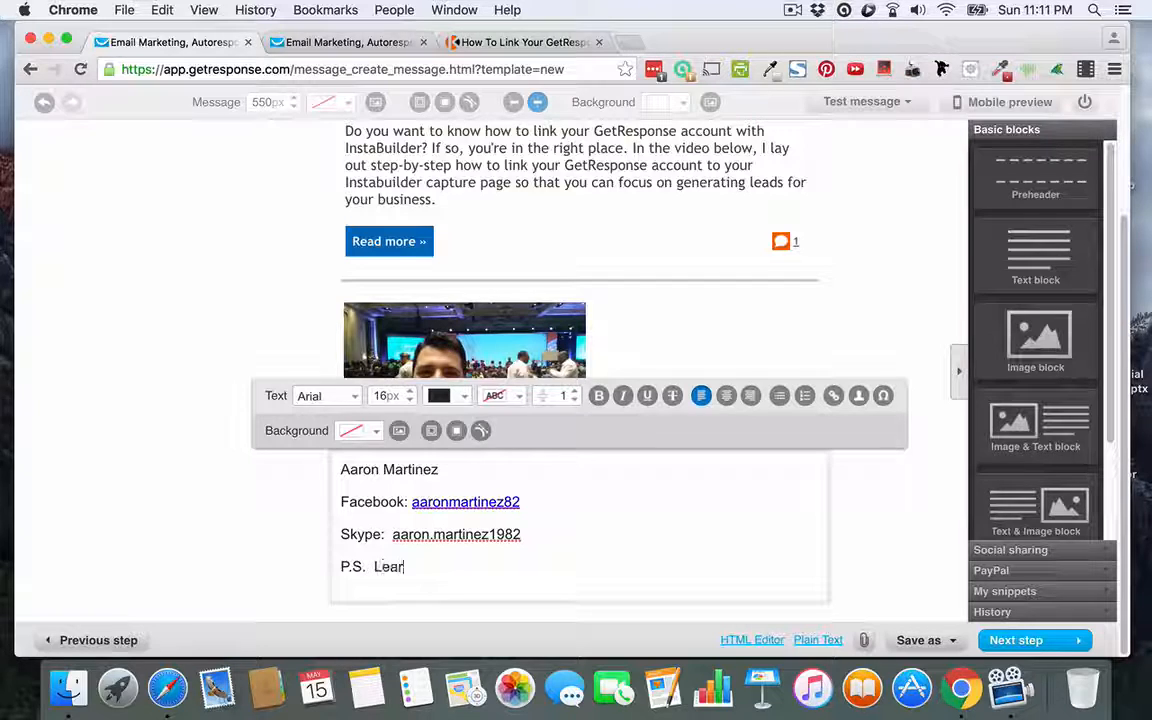
text(n how to work )
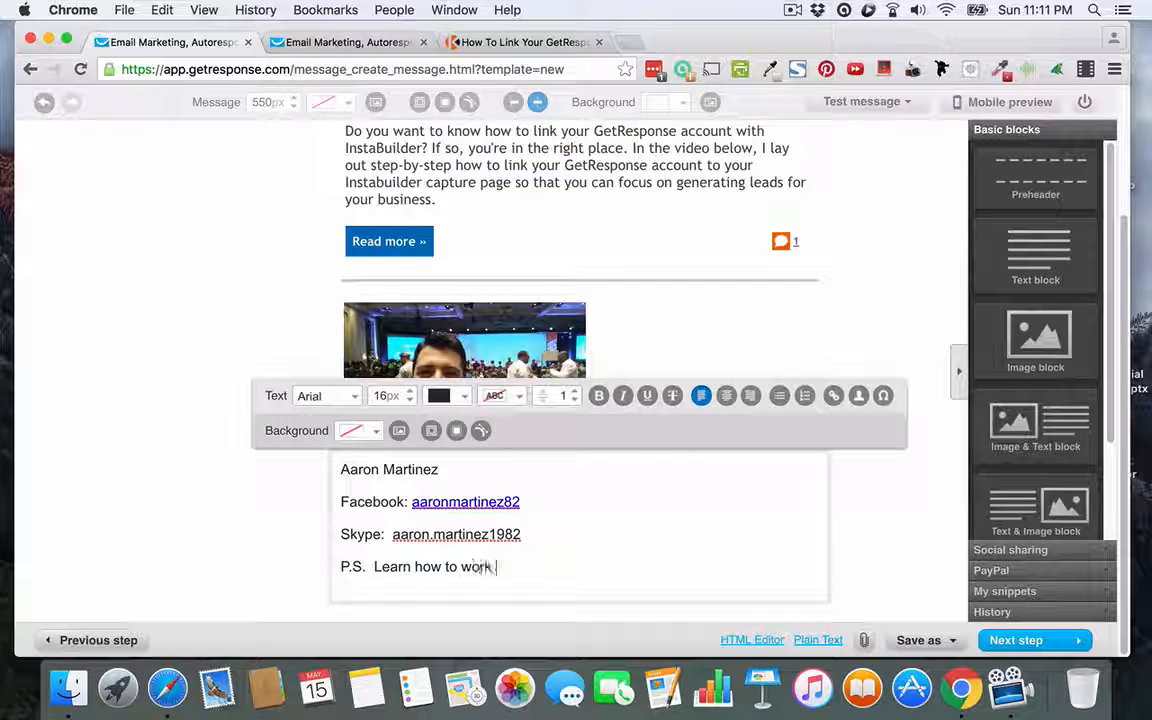
text(with me here.)
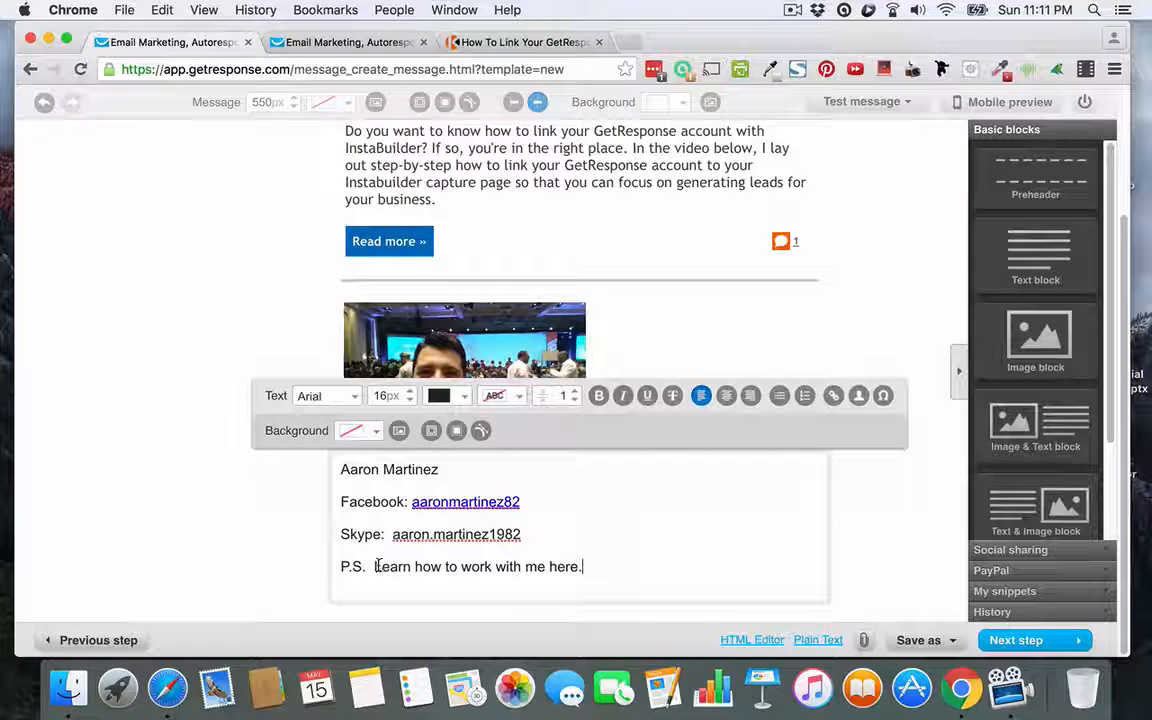
drag(376, 566, 577, 563)
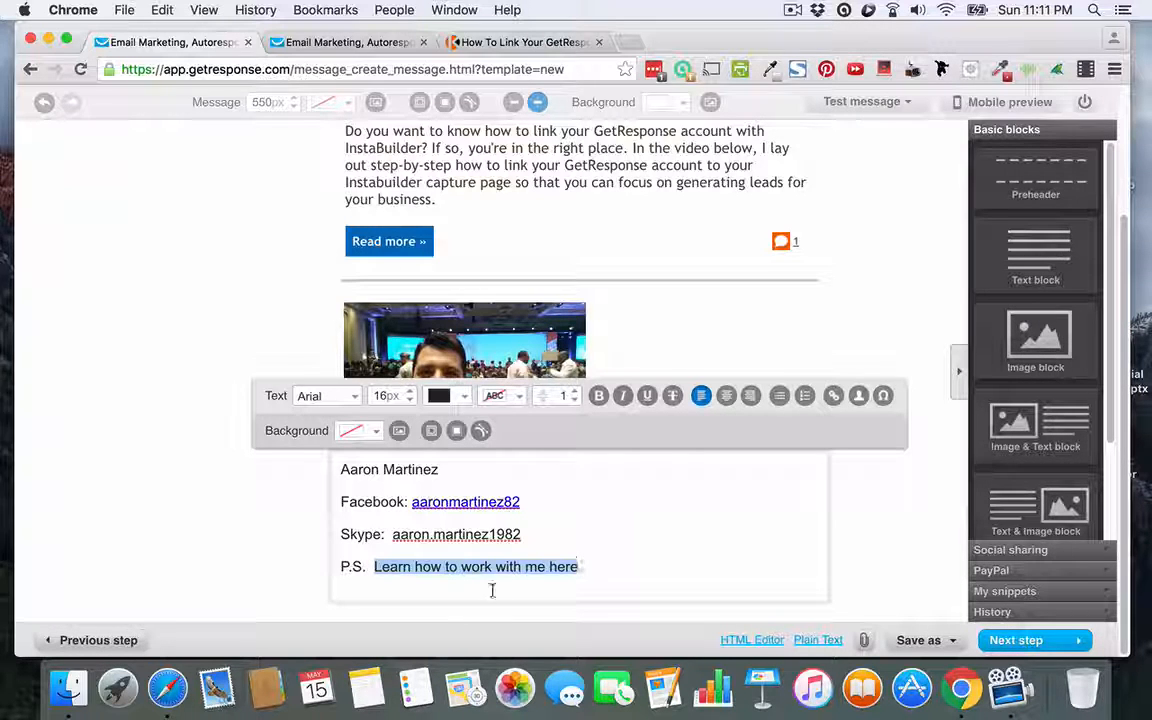
click(832, 397)
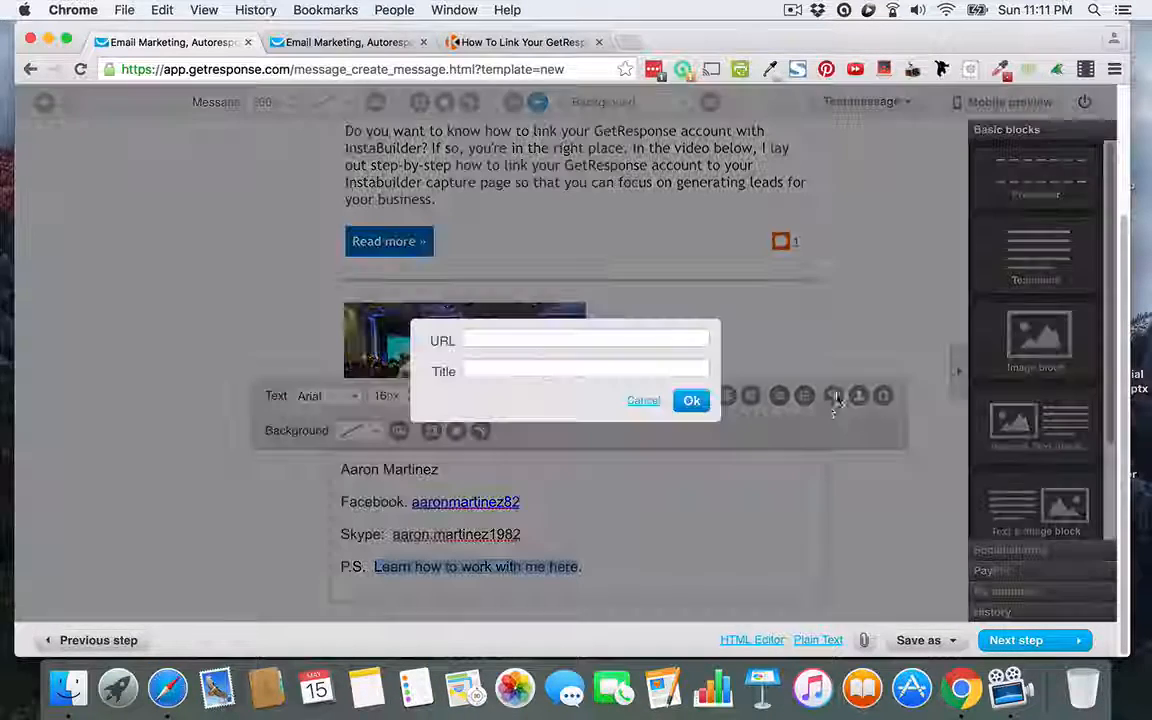
click(544, 339)
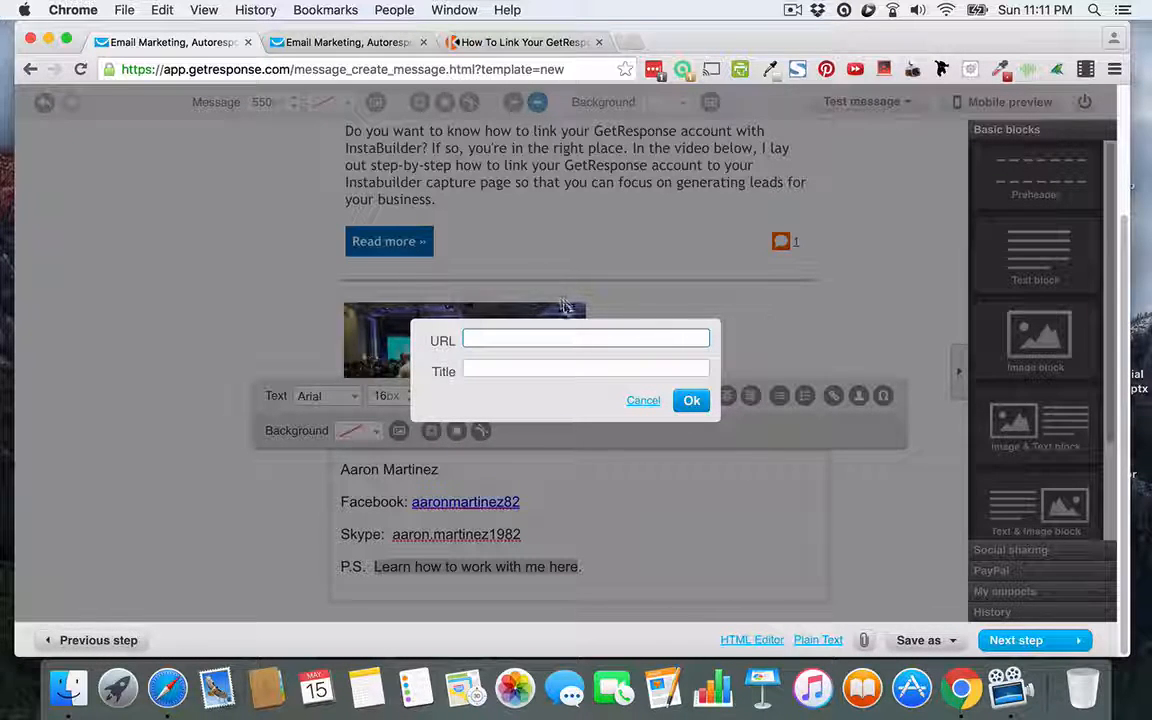
text(ht)
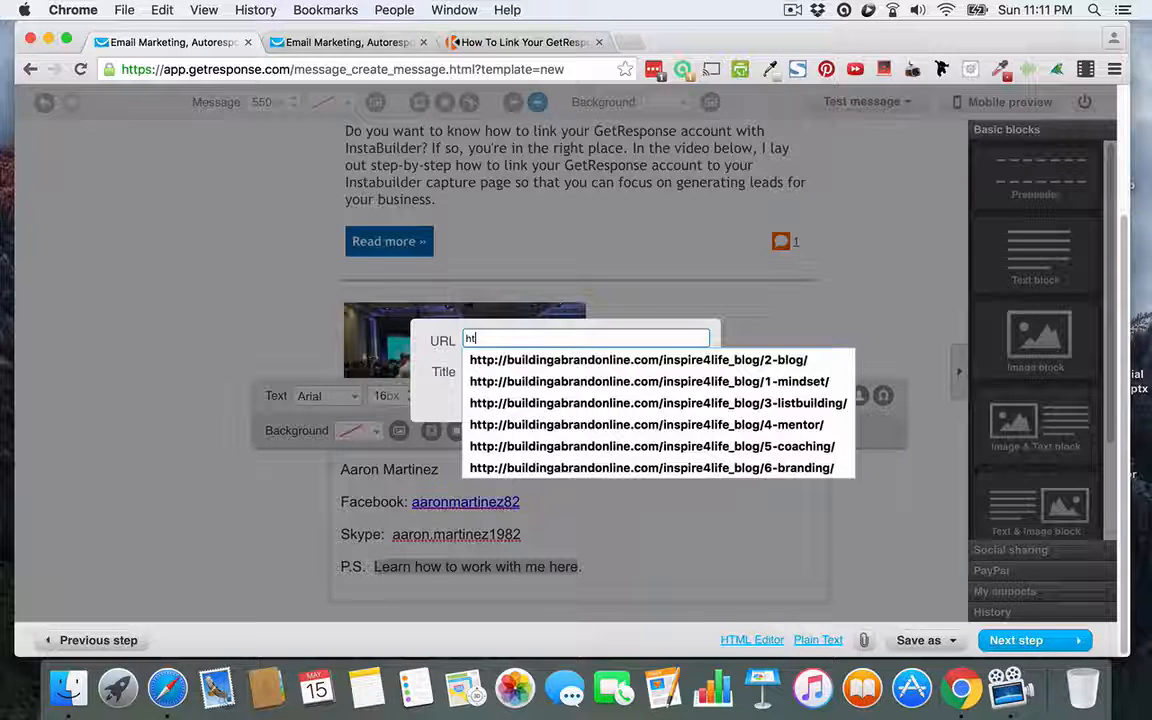
text(t)
text(p:/)
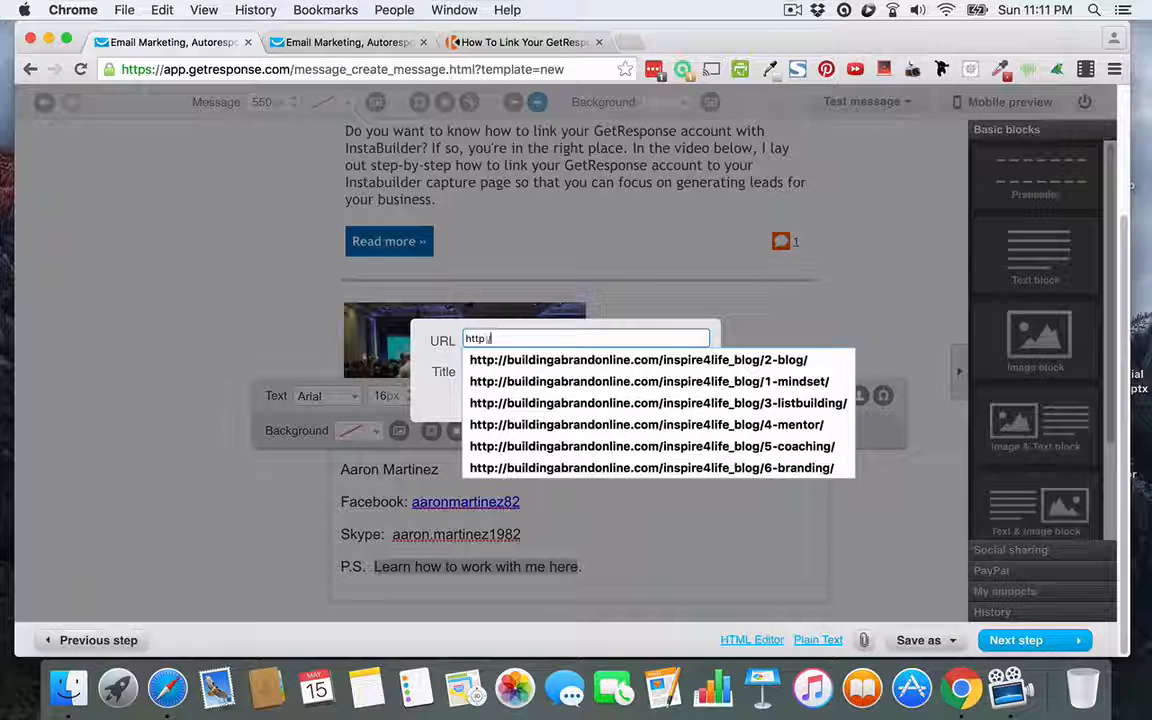
text(/www.ins)
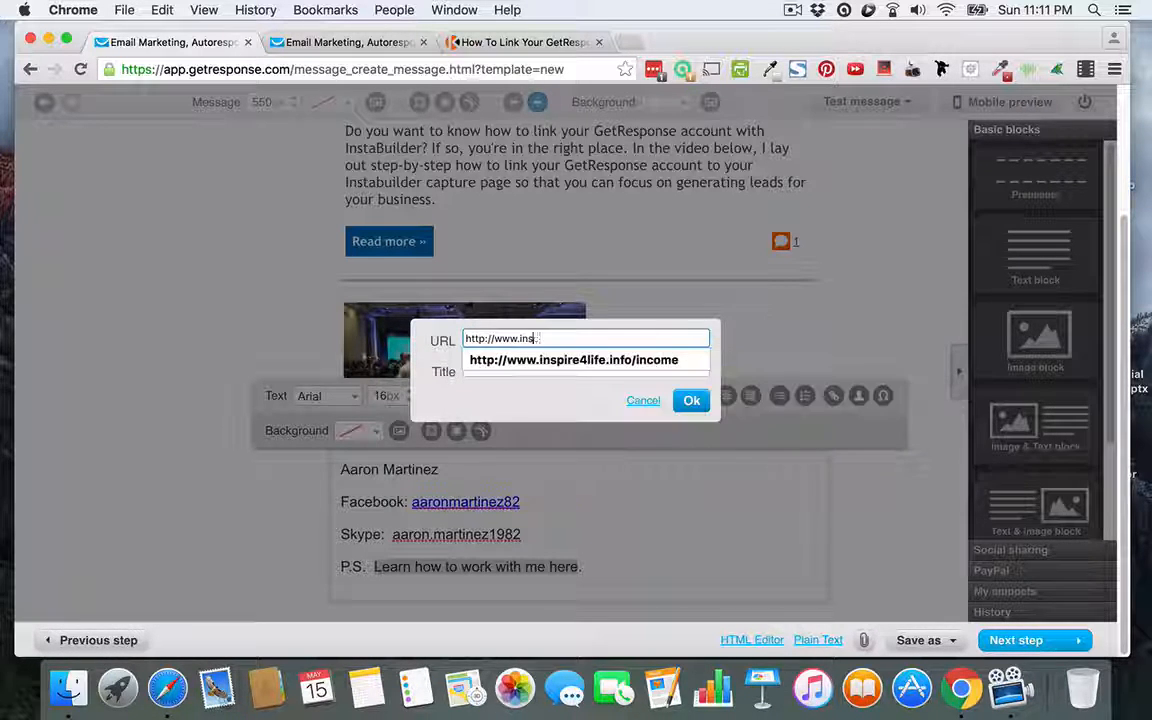
text(pire4life.info/)
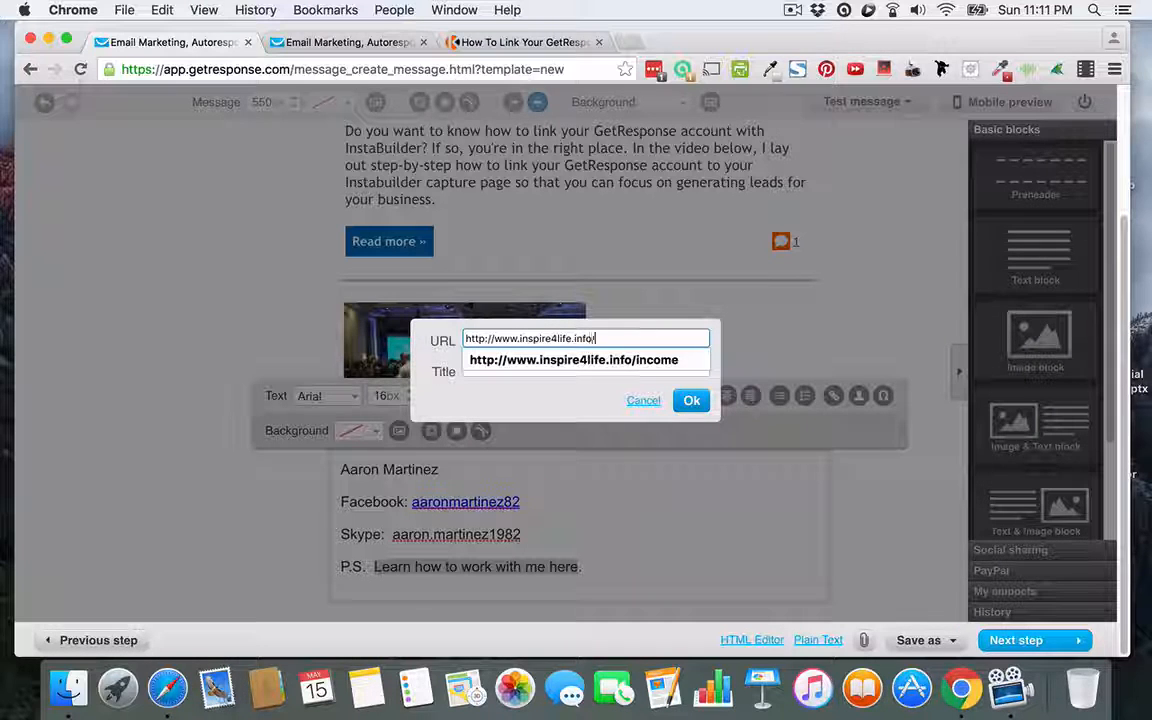
text(freetrainin)
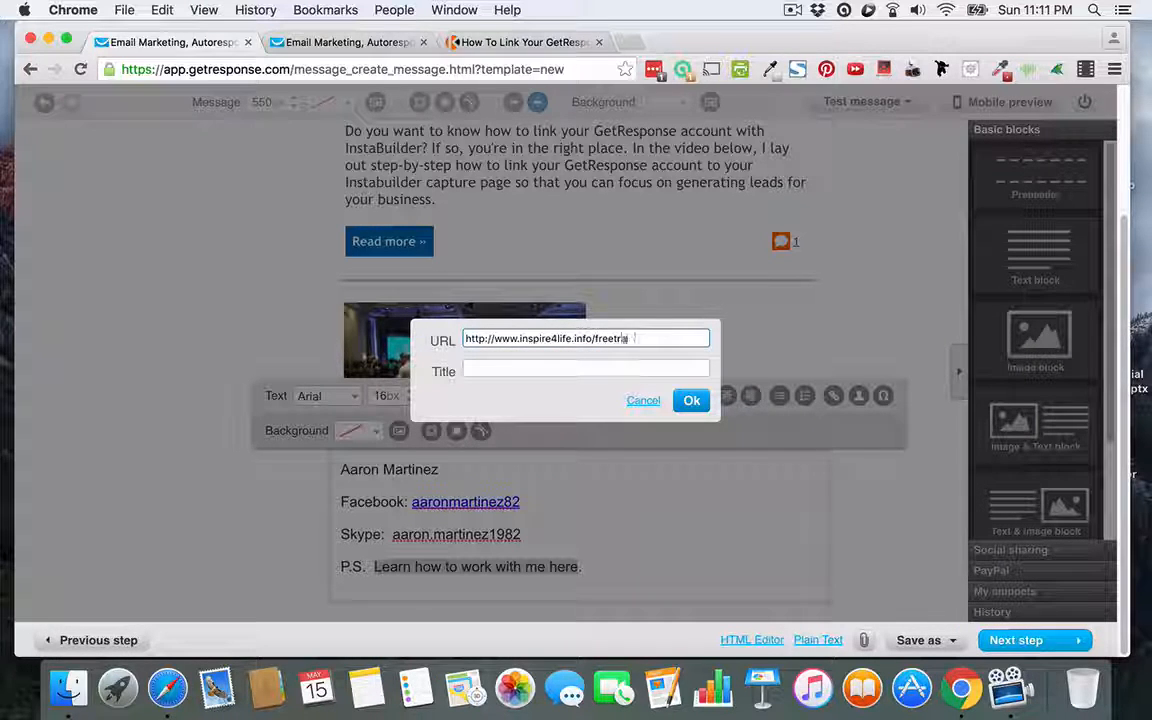
text(g)
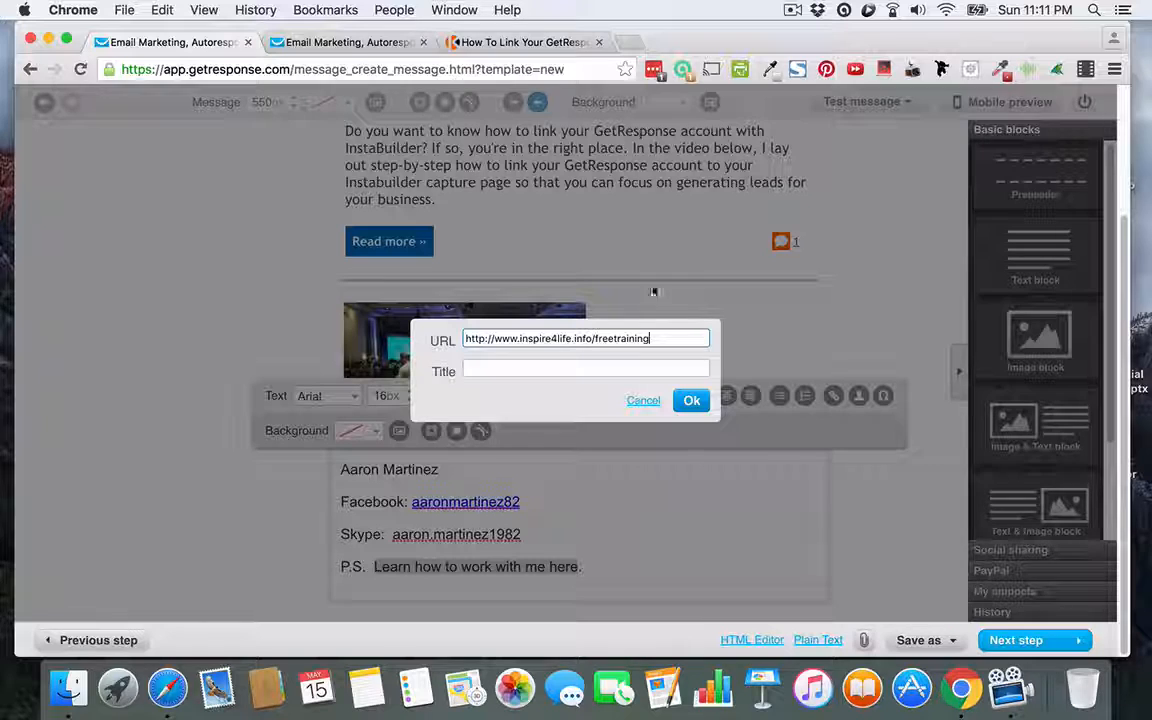
click(691, 400)
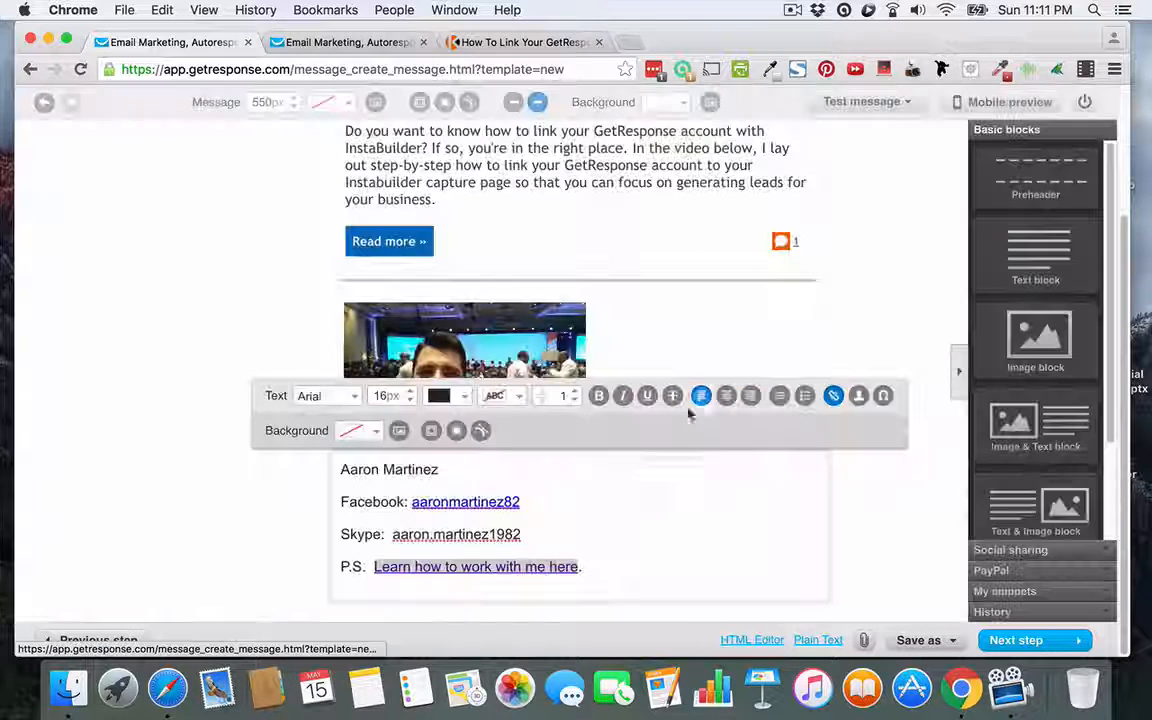
click(656, 560)
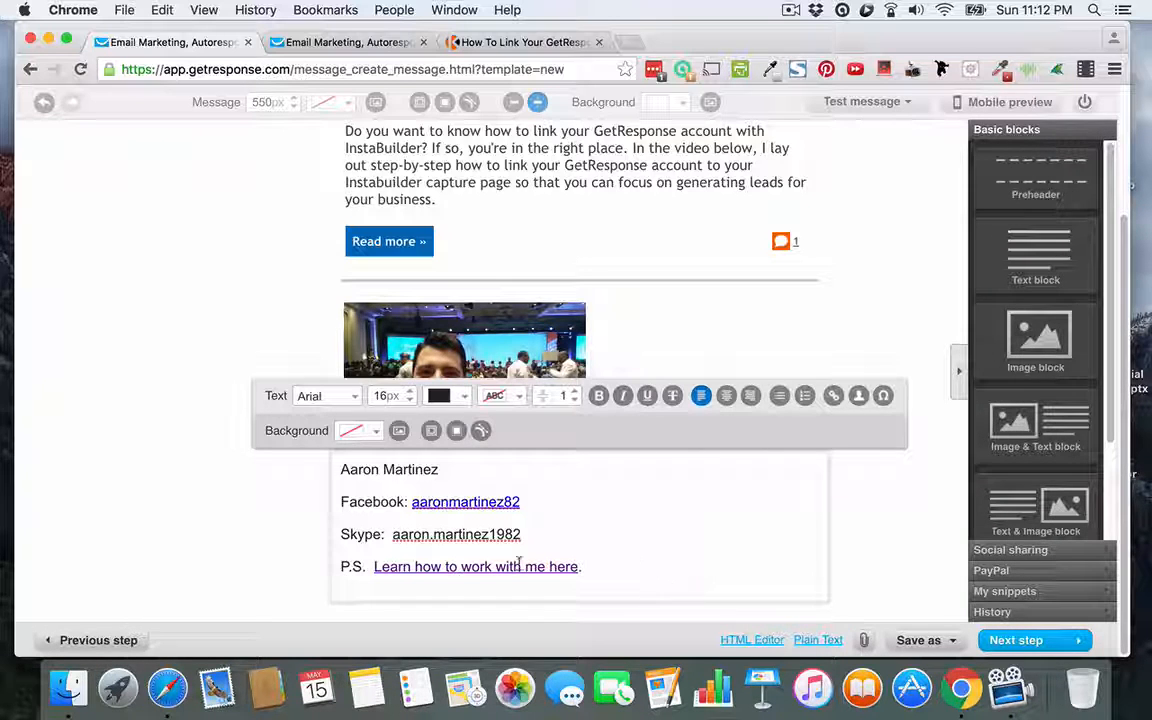
click(892, 326)
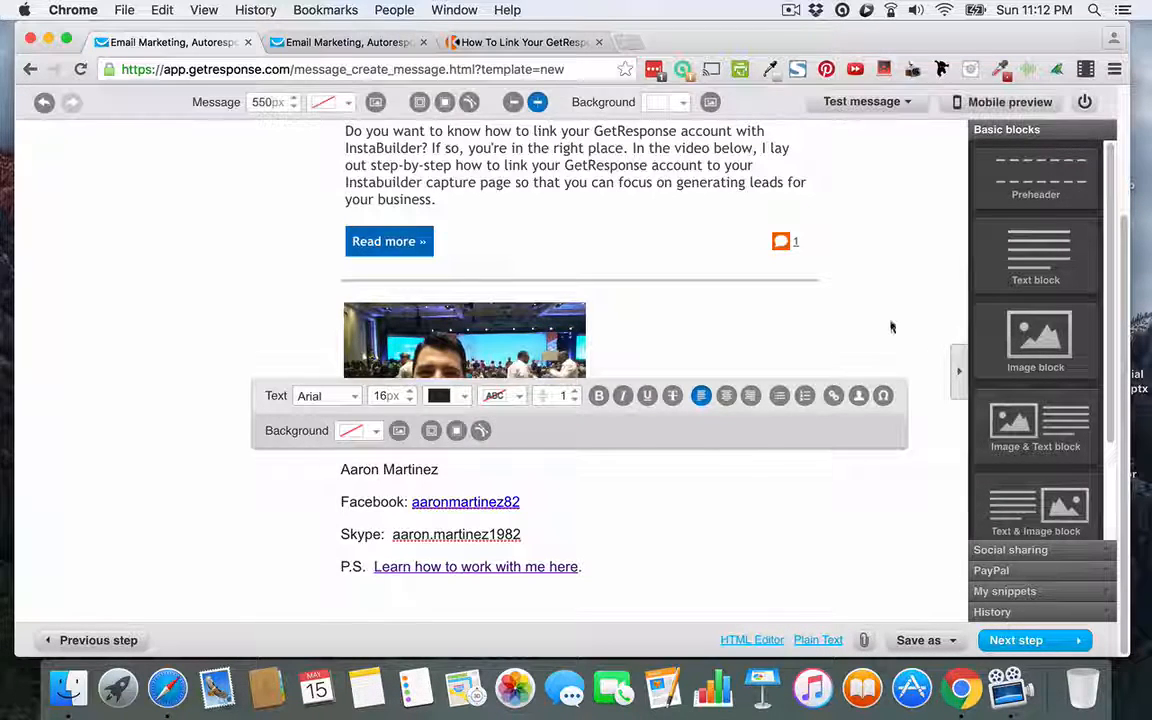
Step: Review the finished message layout from header to signature and continue to recipient selection
scroll(862, 412, up, 3)
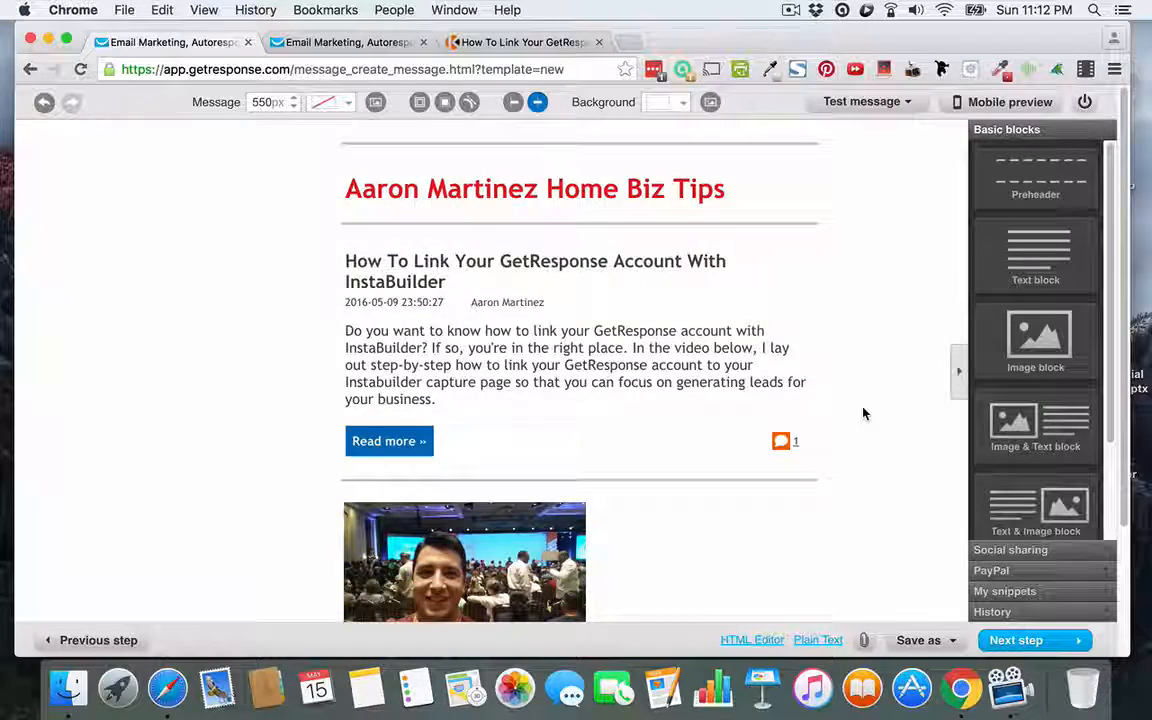
scroll(864, 412, down, 3)
scroll(864, 412, up, 3)
scroll(864, 412, down, 3)
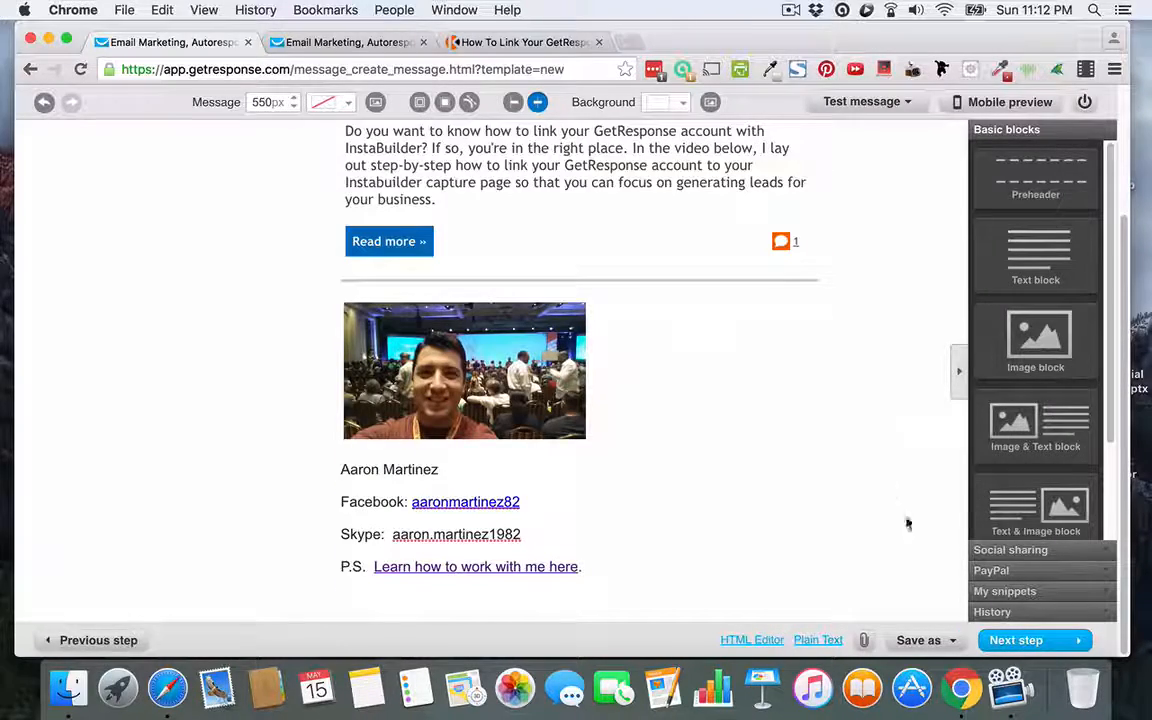
click(1030, 644)
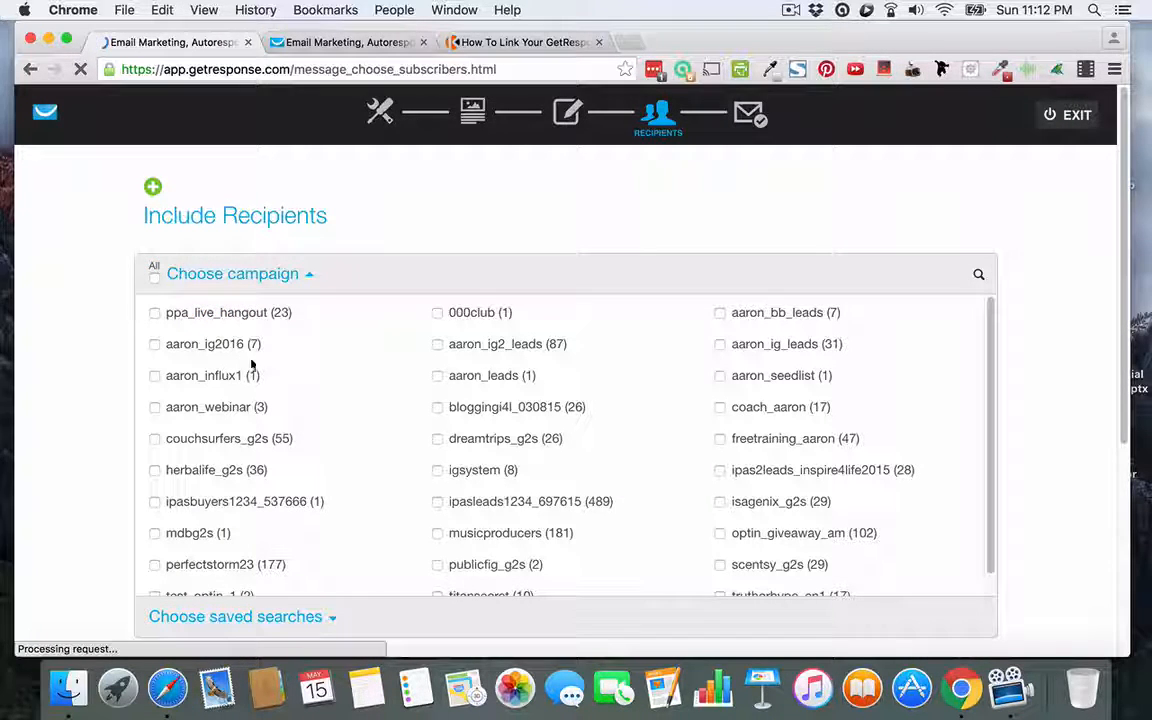
Step: Include all campaigns as recipients except aaron_bb_leads, coach_aaron, musicproducers and titansecret
click(154, 277)
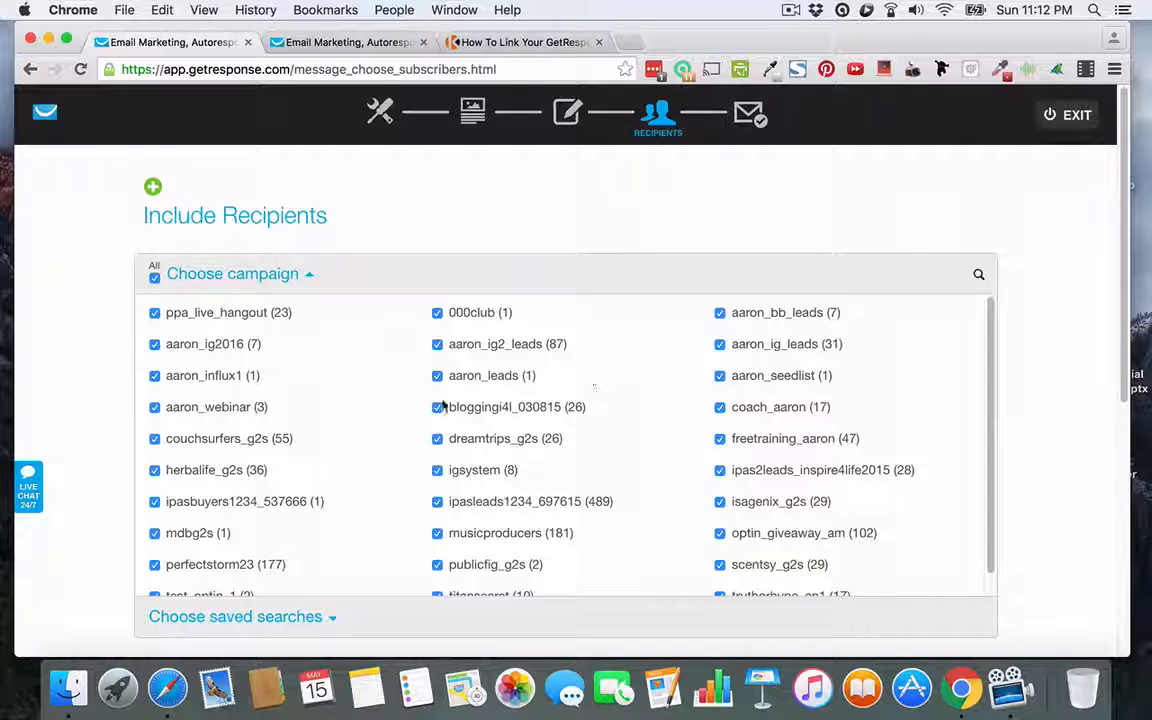
click(720, 407)
scroll(651, 411, down, 4)
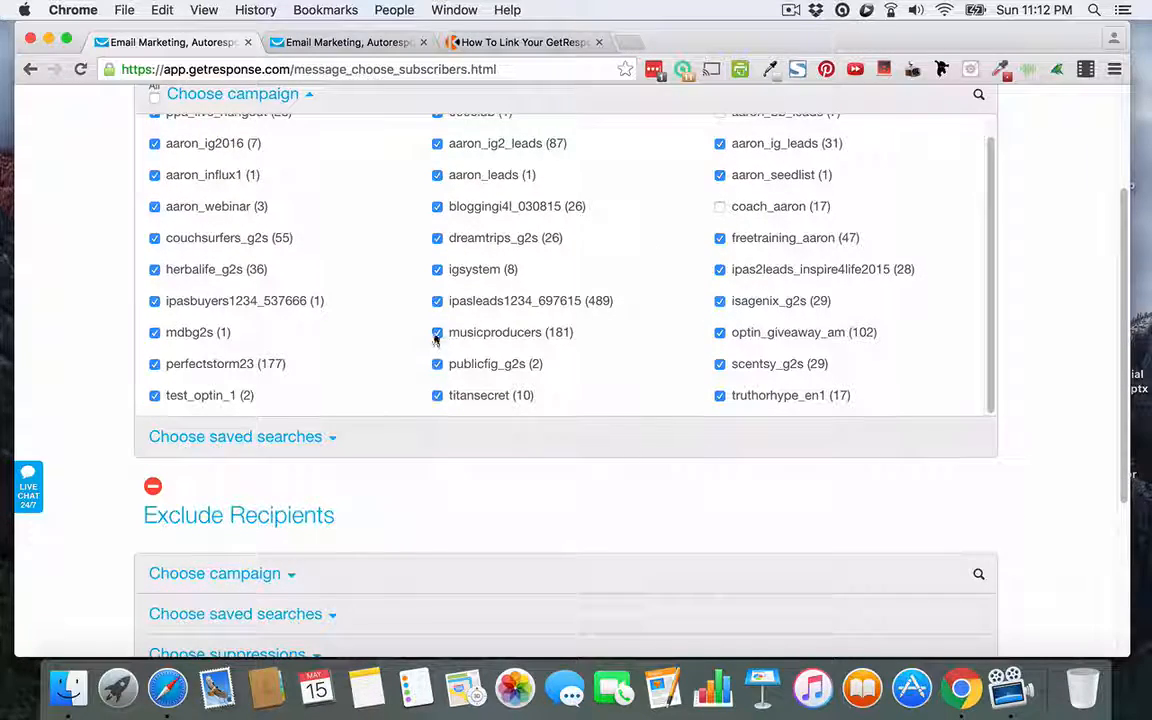
click(437, 333)
click(437, 395)
scroll(640, 411, down, 6)
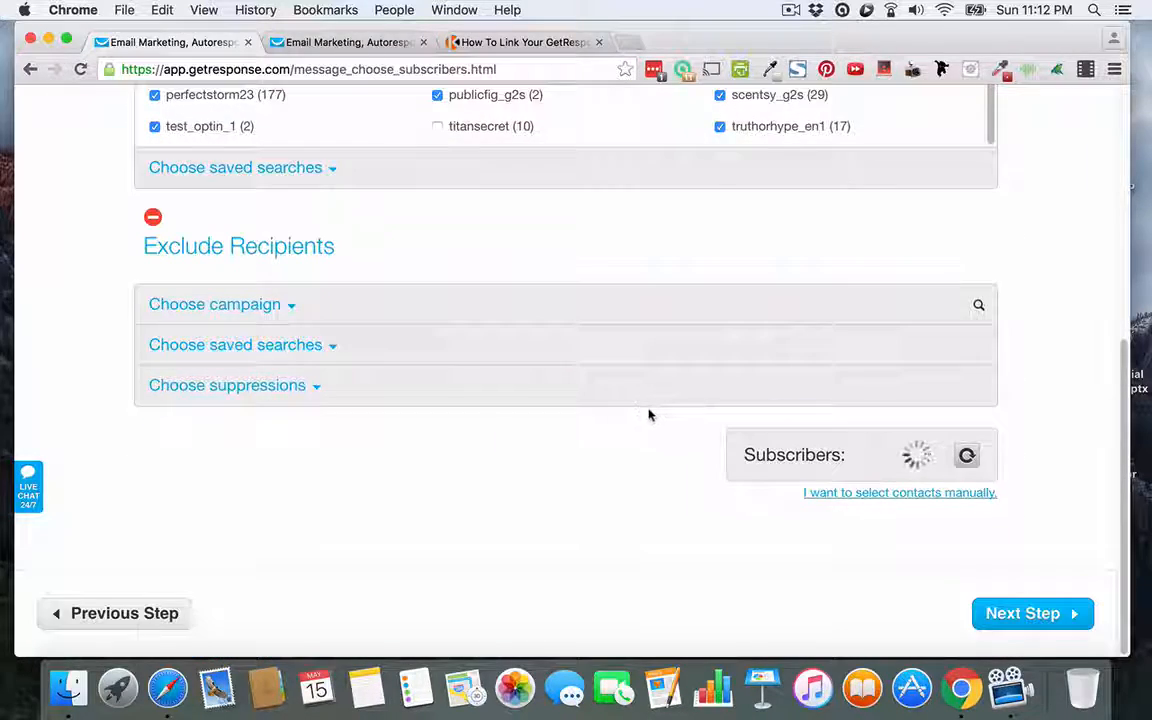
scroll(522, 419, up, 5)
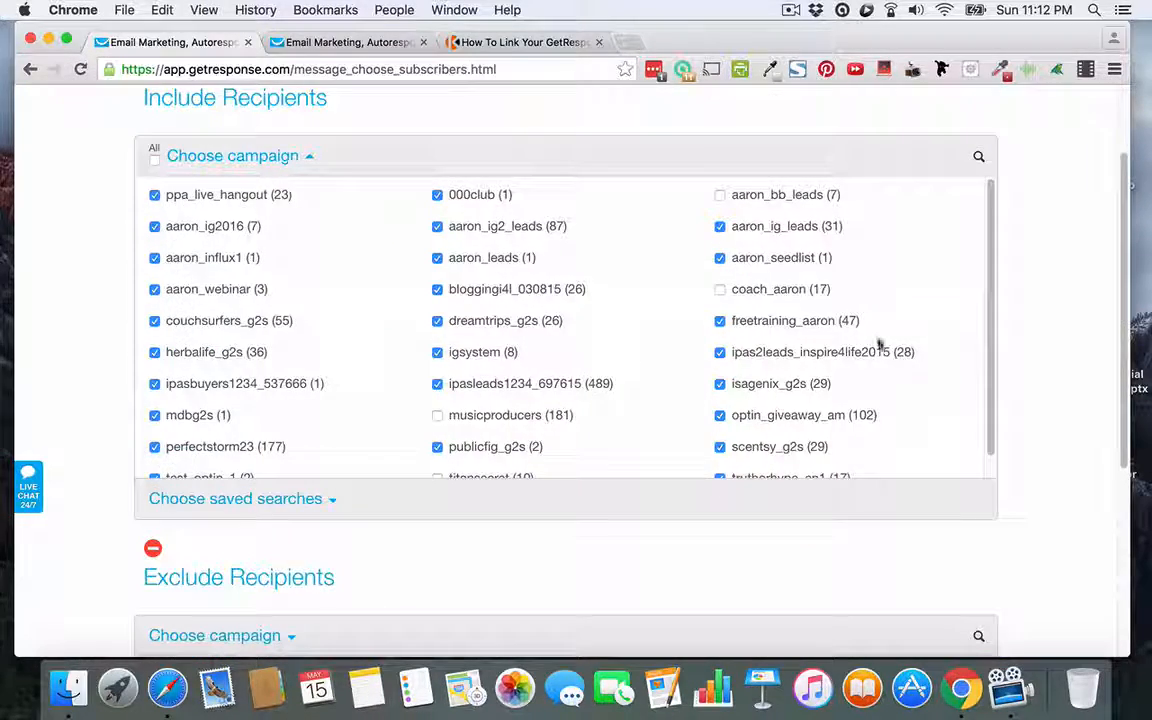
Step: Add the campaigns aaron_bb_leads, coach_aaron, musicproducers and titansecret to the excluded recipients
scroll(533, 535, down, 5)
click(239, 342)
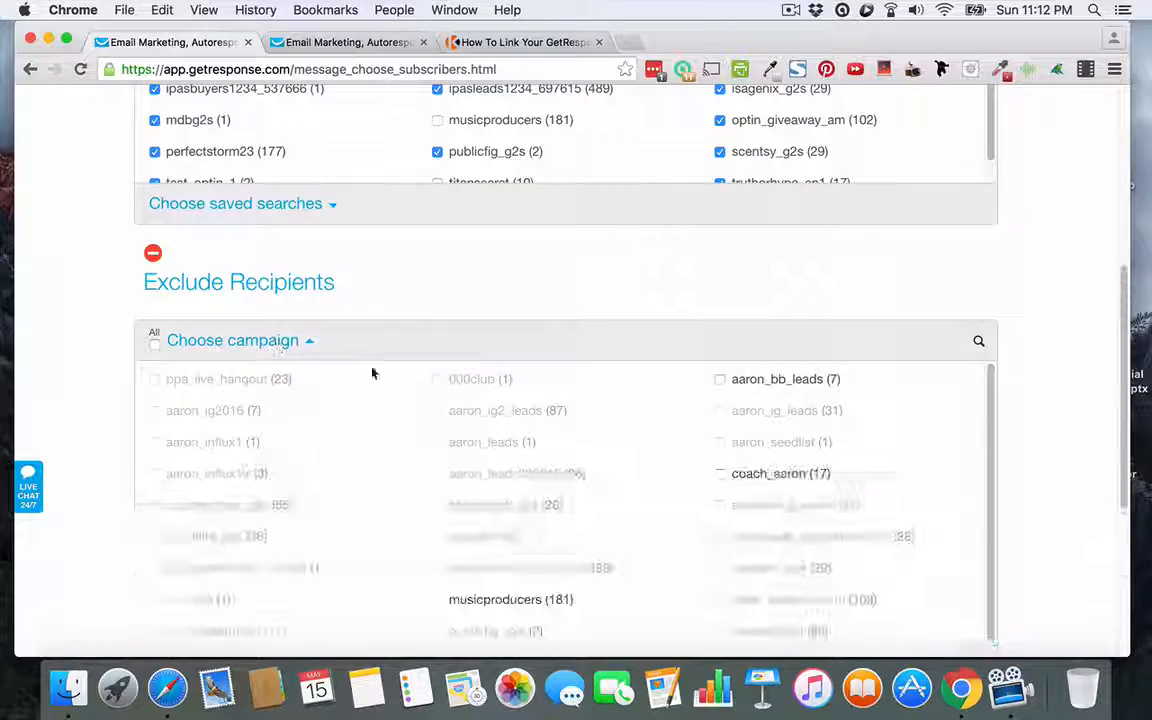
scroll(653, 453, down, 2)
scroll(689, 442, up, 1)
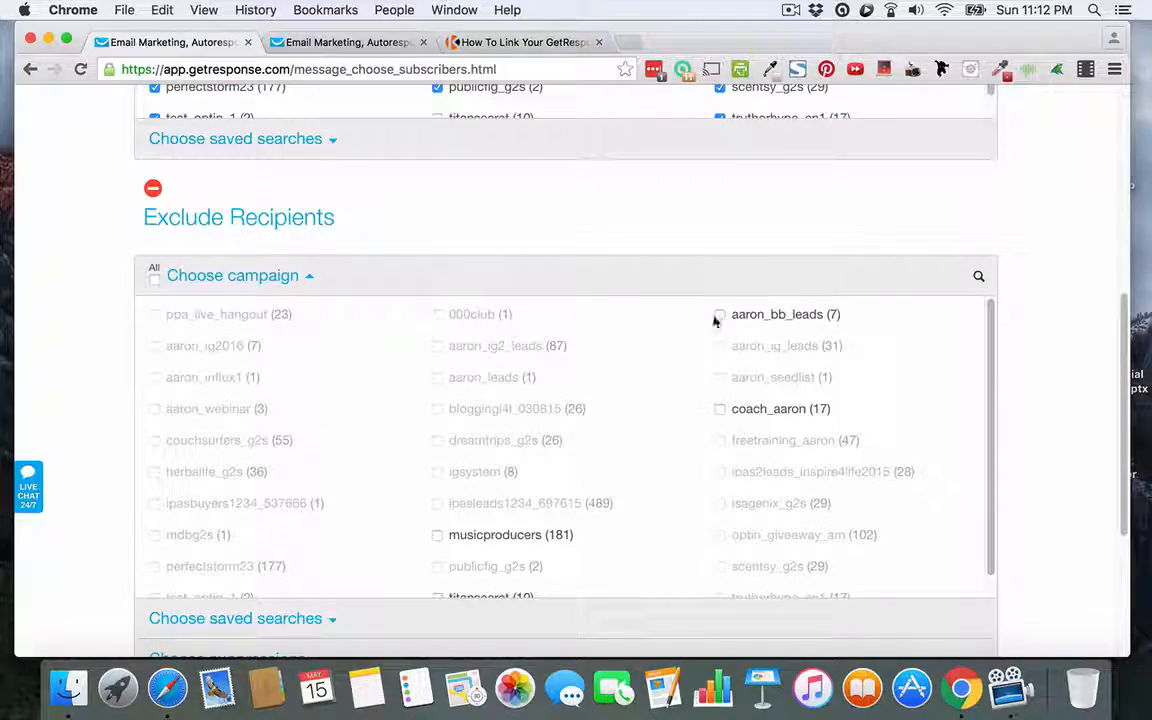
scroll(712, 437, up, 6)
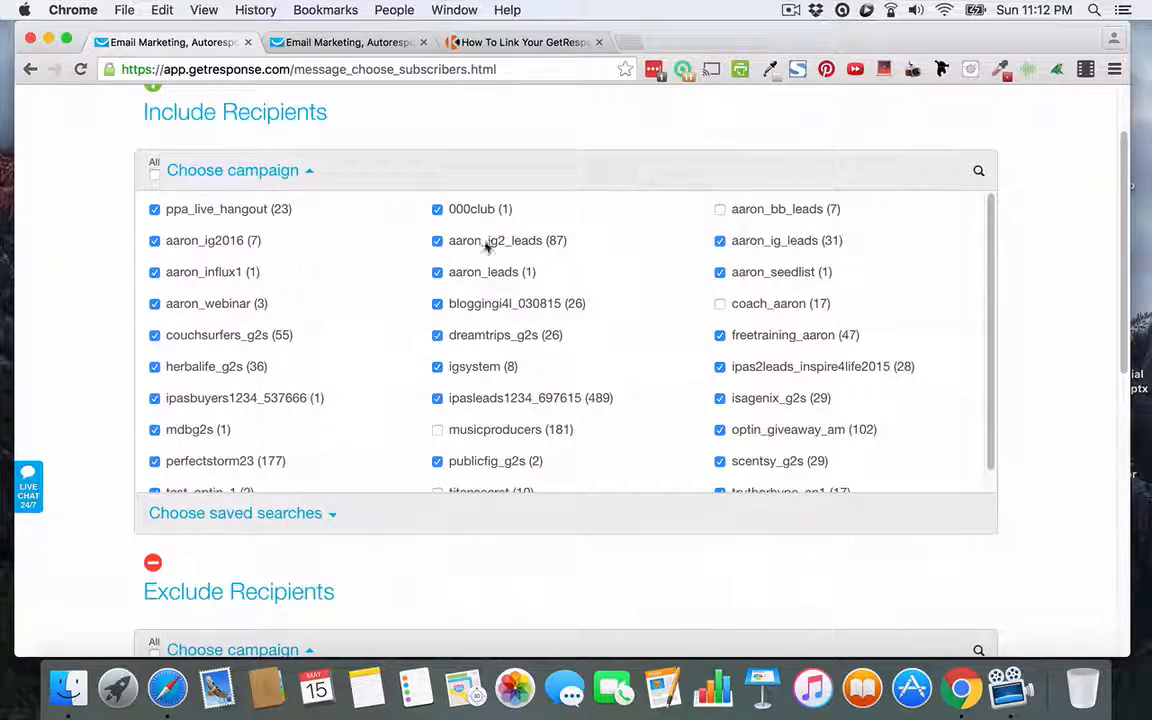
scroll(591, 514, down, 7)
scroll(512, 548, down, 3)
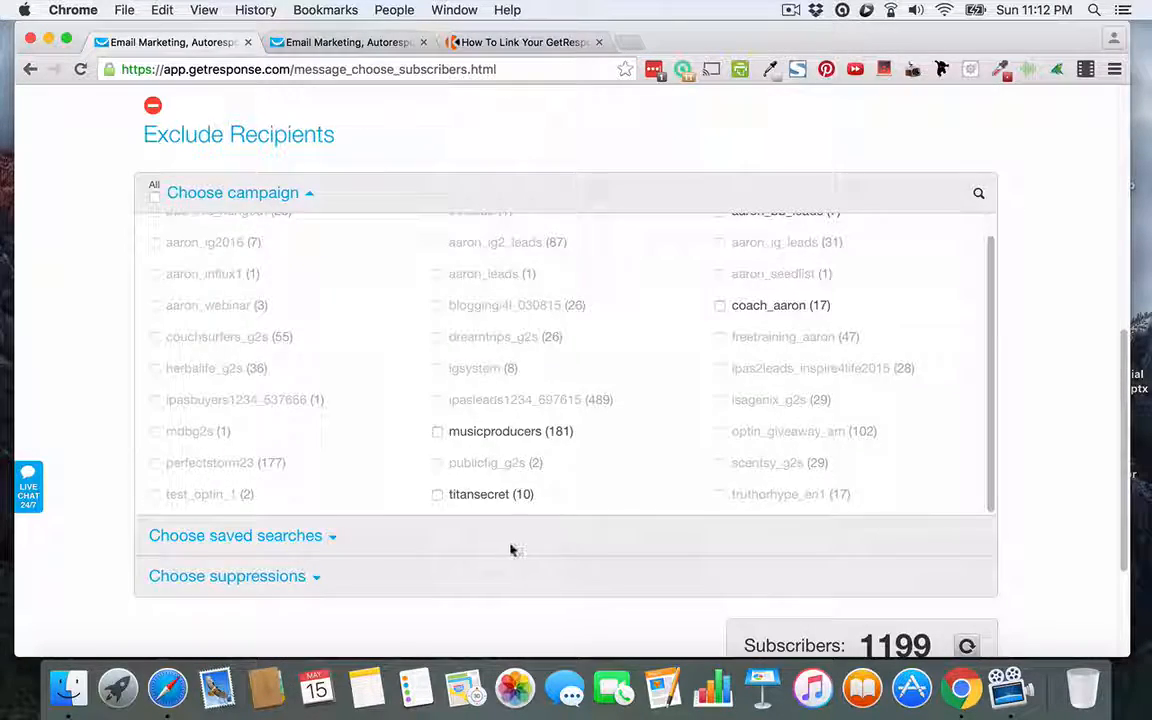
scroll(510, 549, up, 2)
click(721, 276)
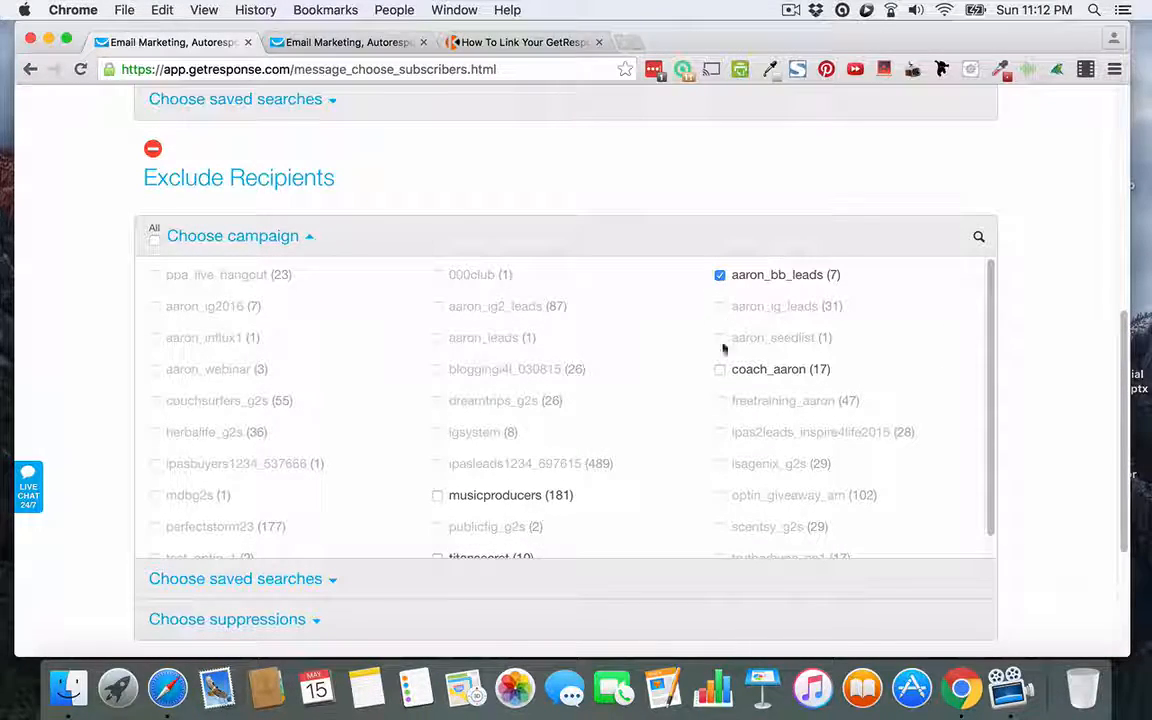
click(719, 371)
scroll(609, 452, down, 3)
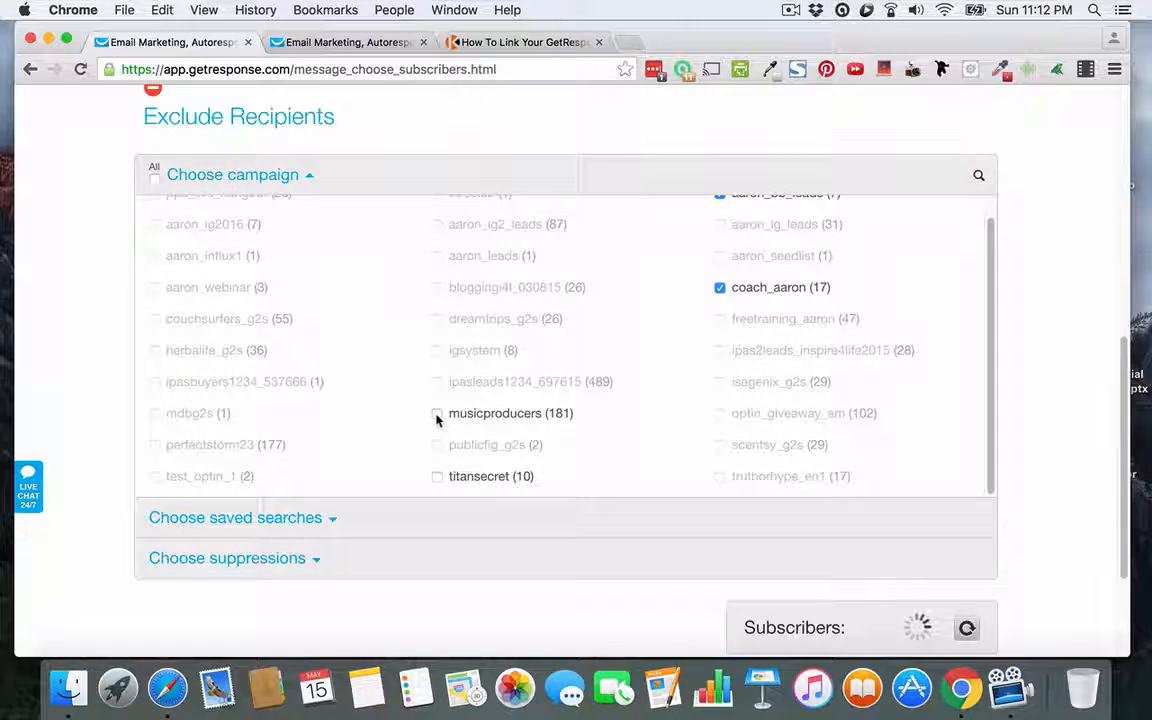
click(438, 476)
Step: Check the recipient selection, continue to the message summary and review its subject, template, recipients and RSS-to-Email frequency
scroll(528, 364, up, 5)
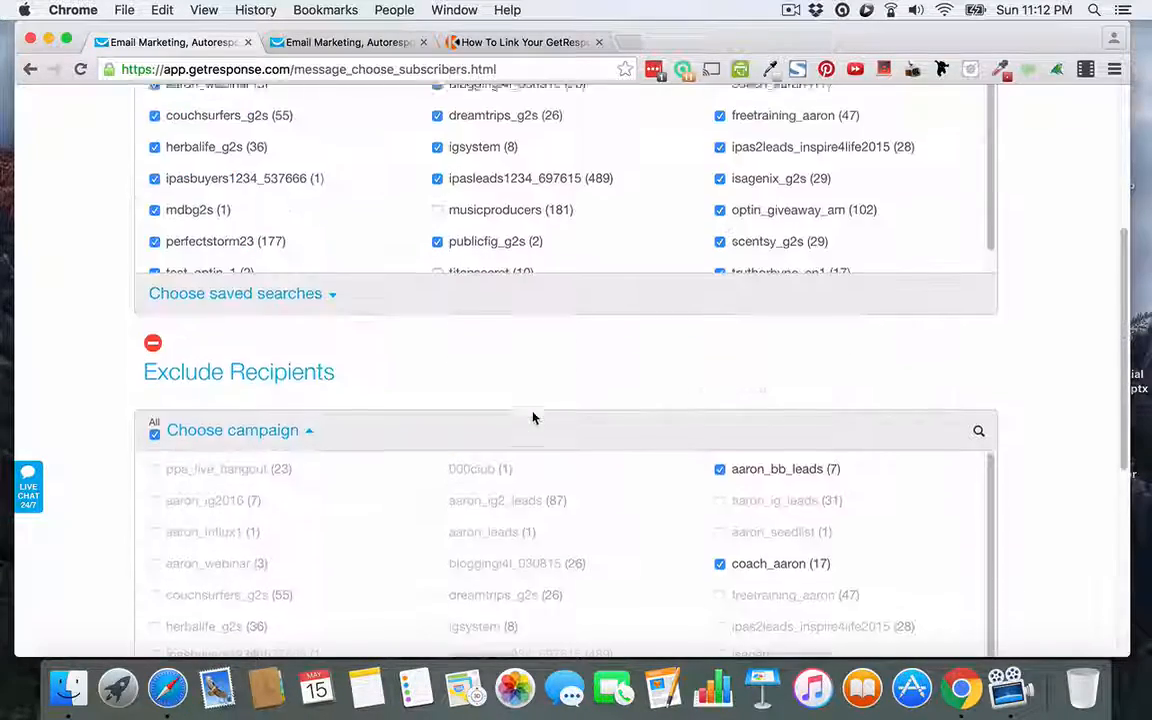
scroll(537, 416, down, 5)
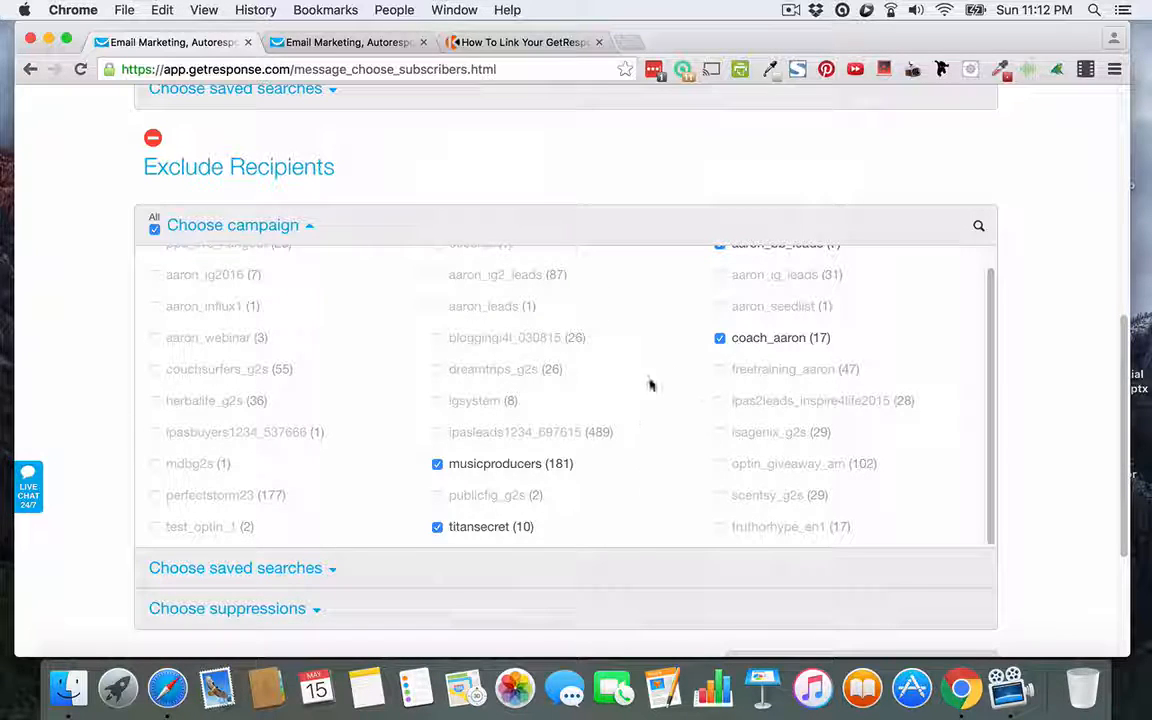
scroll(676, 433, up, 2)
scroll(640, 485, down, 5)
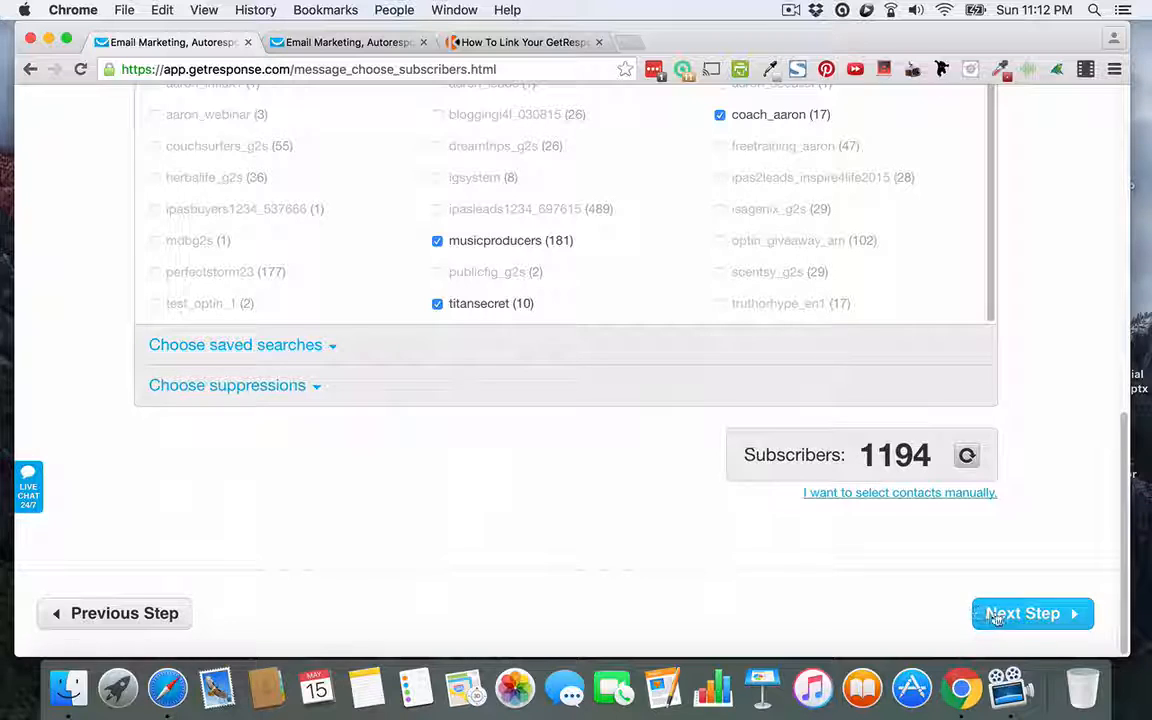
click(995, 614)
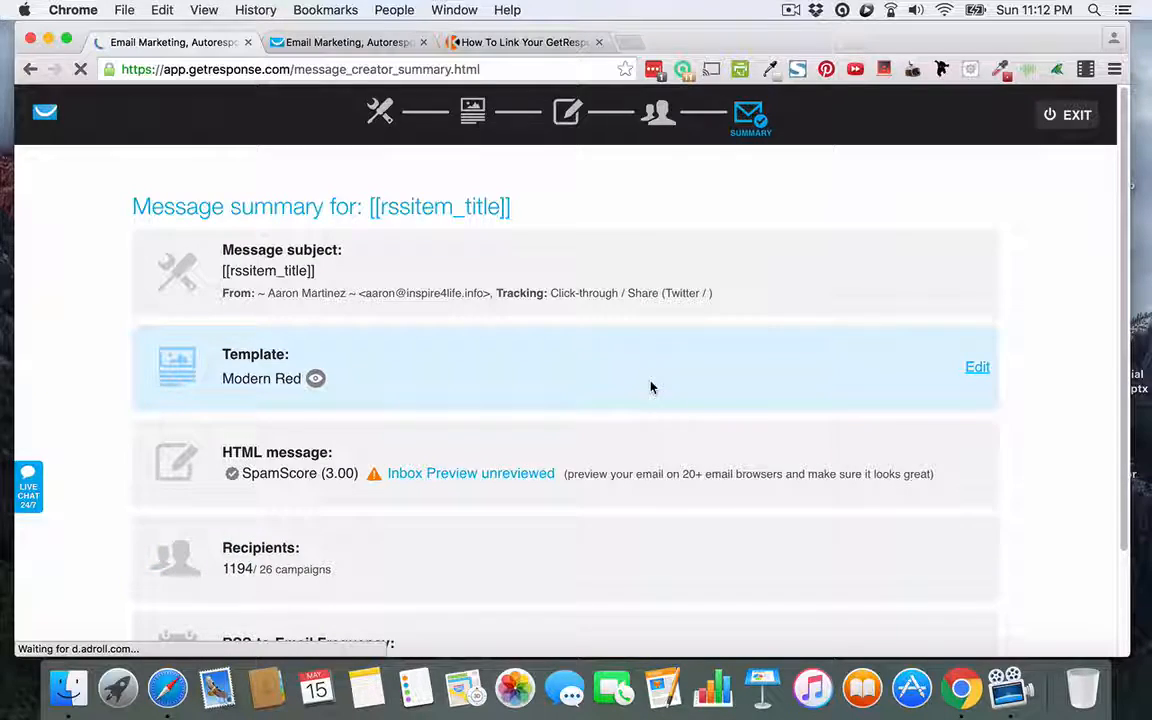
scroll(650, 389, down, 3)
scroll(661, 398, up, 1)
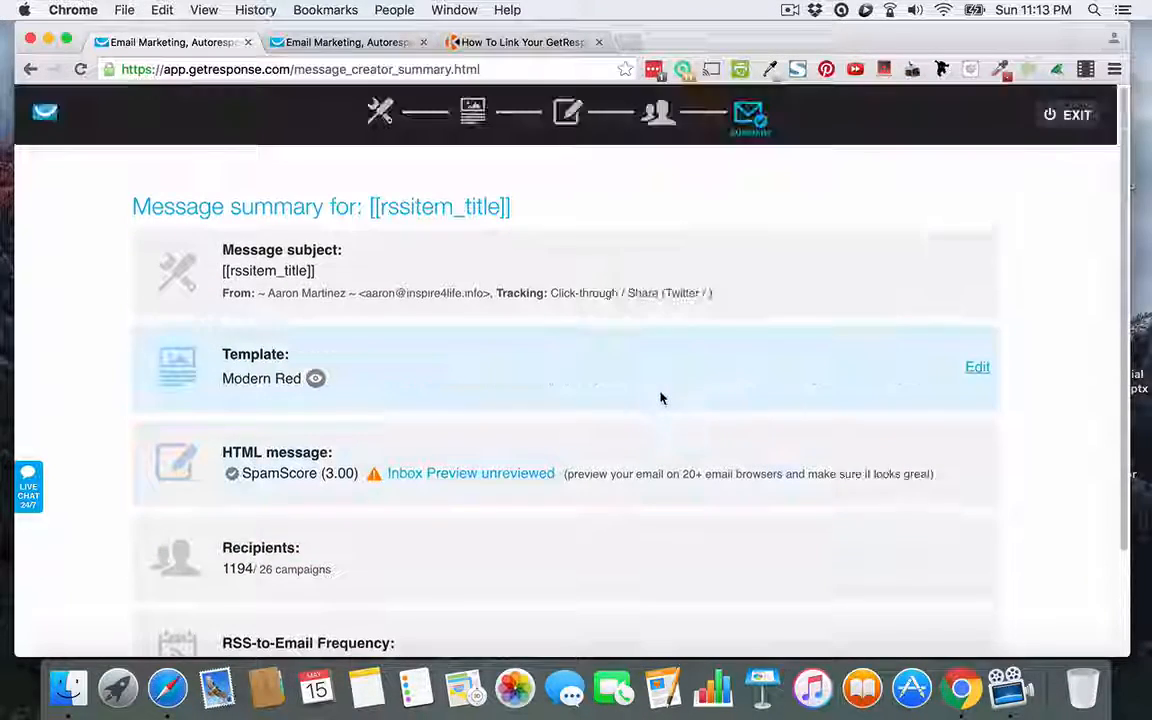
scroll(697, 416, down, 3)
scroll(699, 424, up, 3)
scroll(698, 424, down, 1)
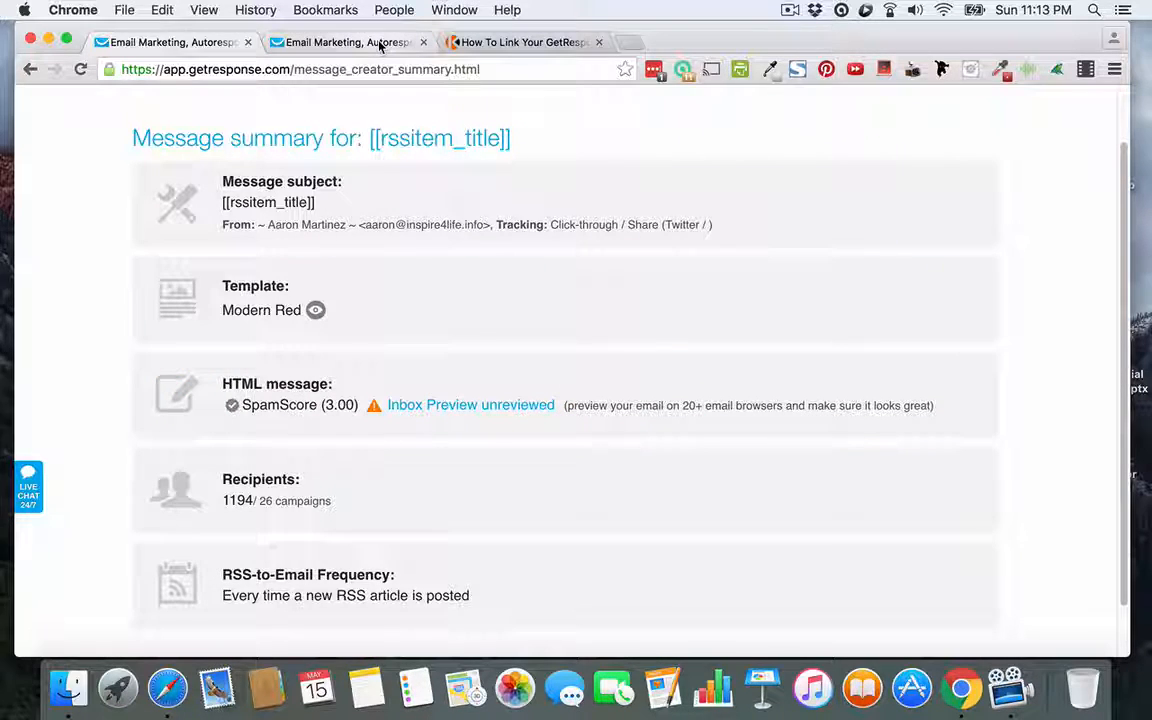
Step: Examine the message's inbox preview as rendered in AOL, and open the Gmail preview
click(381, 41)
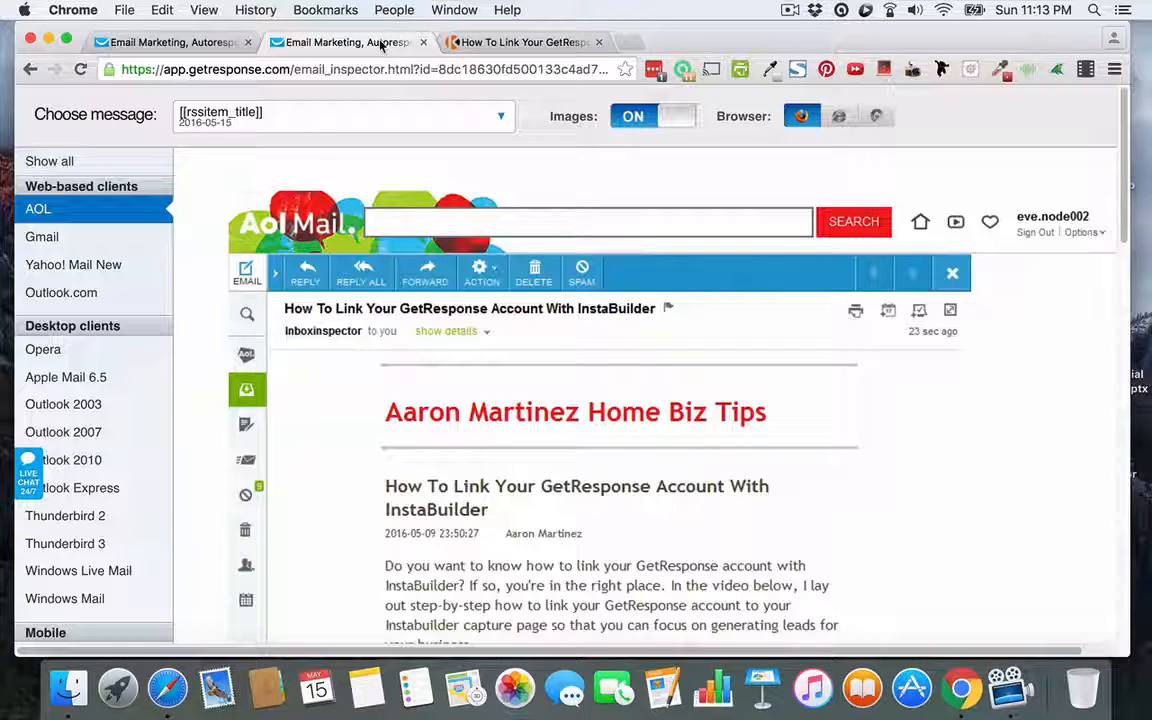
scroll(724, 412, down, 3)
scroll(724, 412, down, 1)
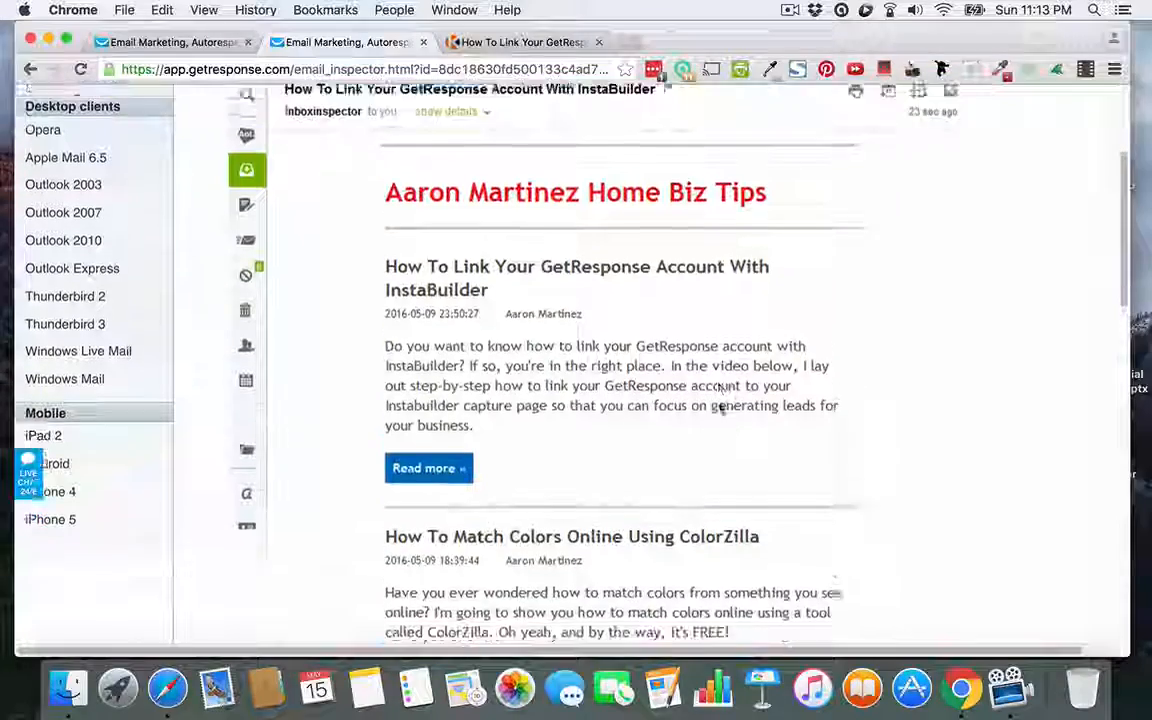
scroll(720, 405, up, 2)
scroll(707, 391, up, 1)
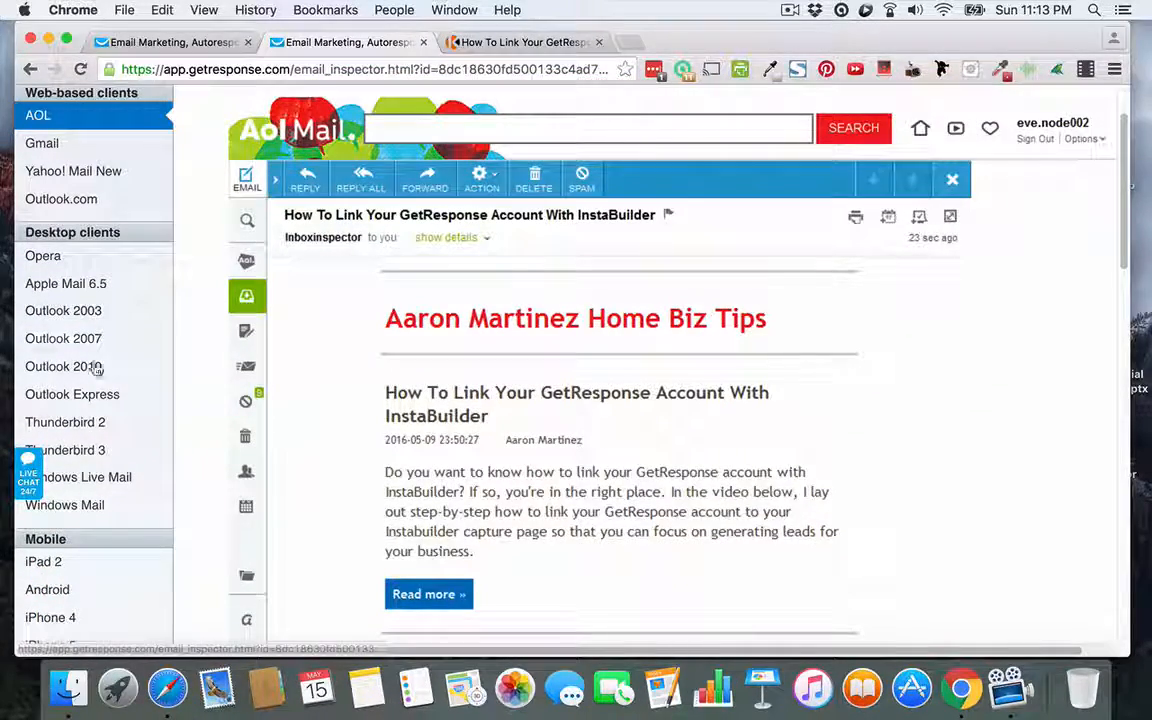
scroll(100, 330, up, 1)
click(75, 221)
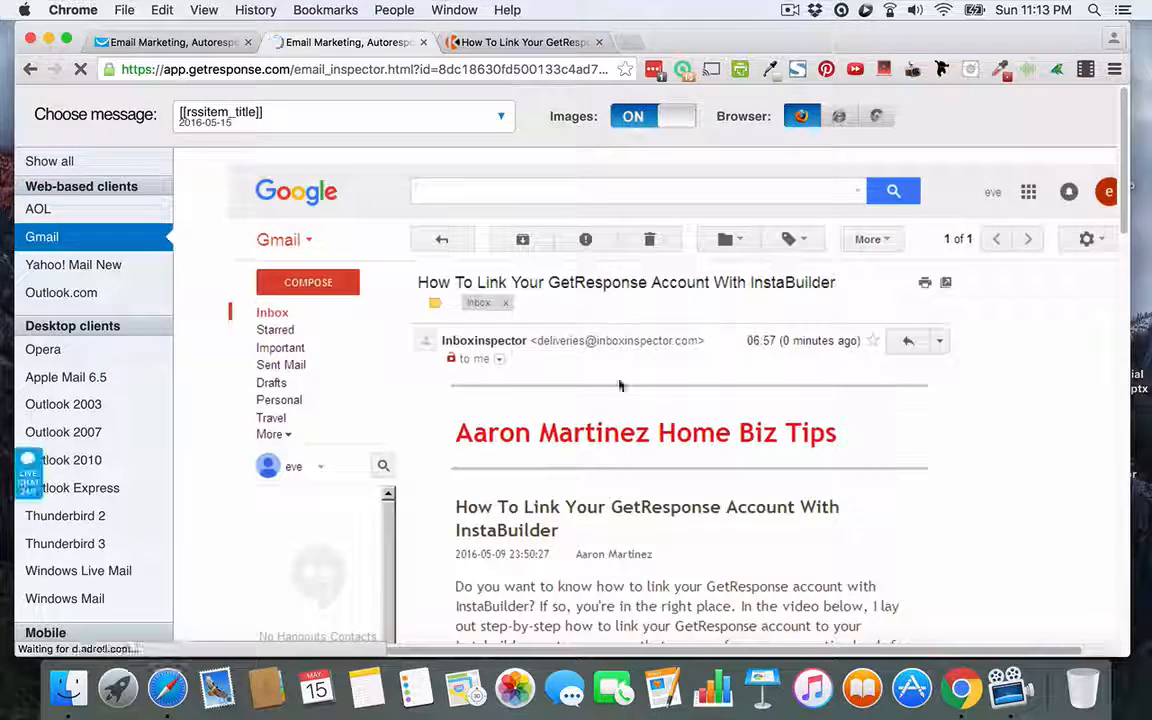
Step: Examine the Gmail preview of the message from its subject and header down through the listed blog articles
scroll(679, 400, down, 3)
scroll(677, 400, up, 1)
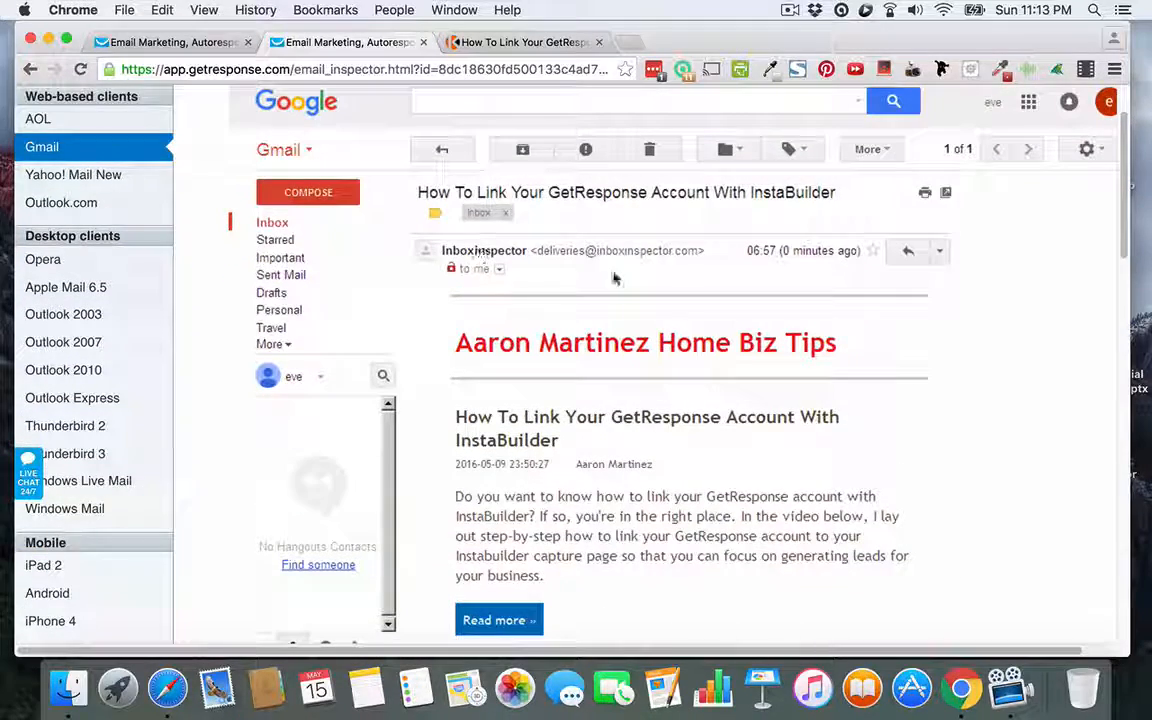
scroll(615, 280, down, 3)
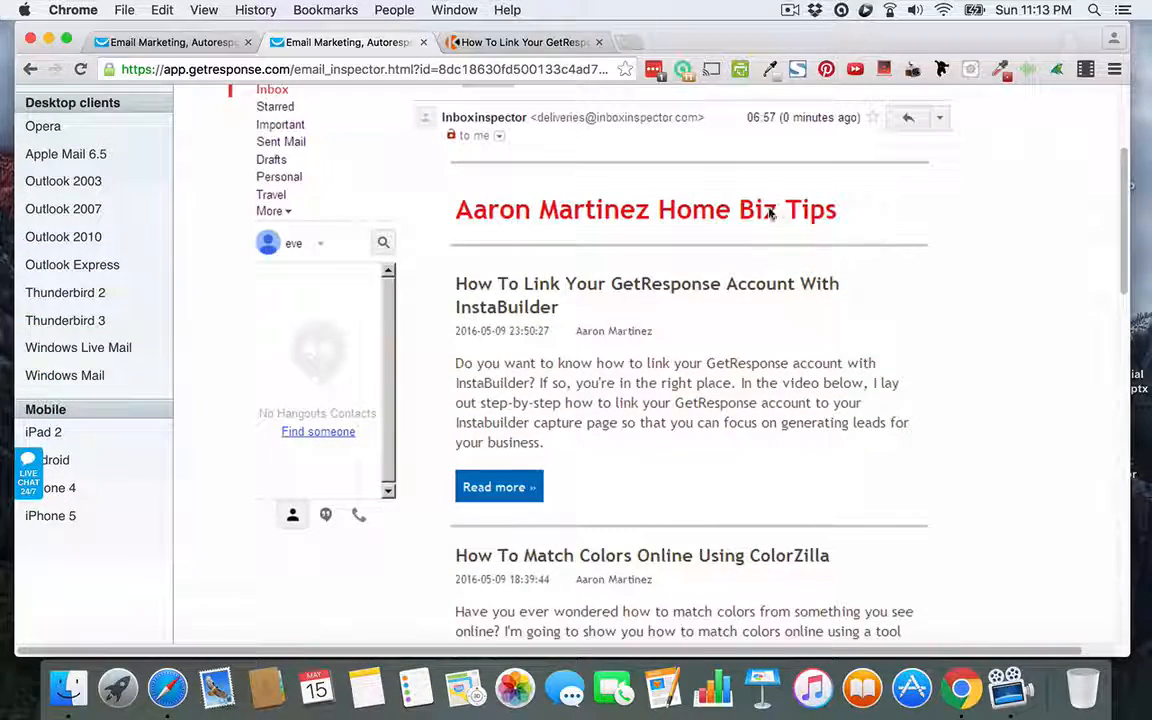
scroll(595, 390, down, 3)
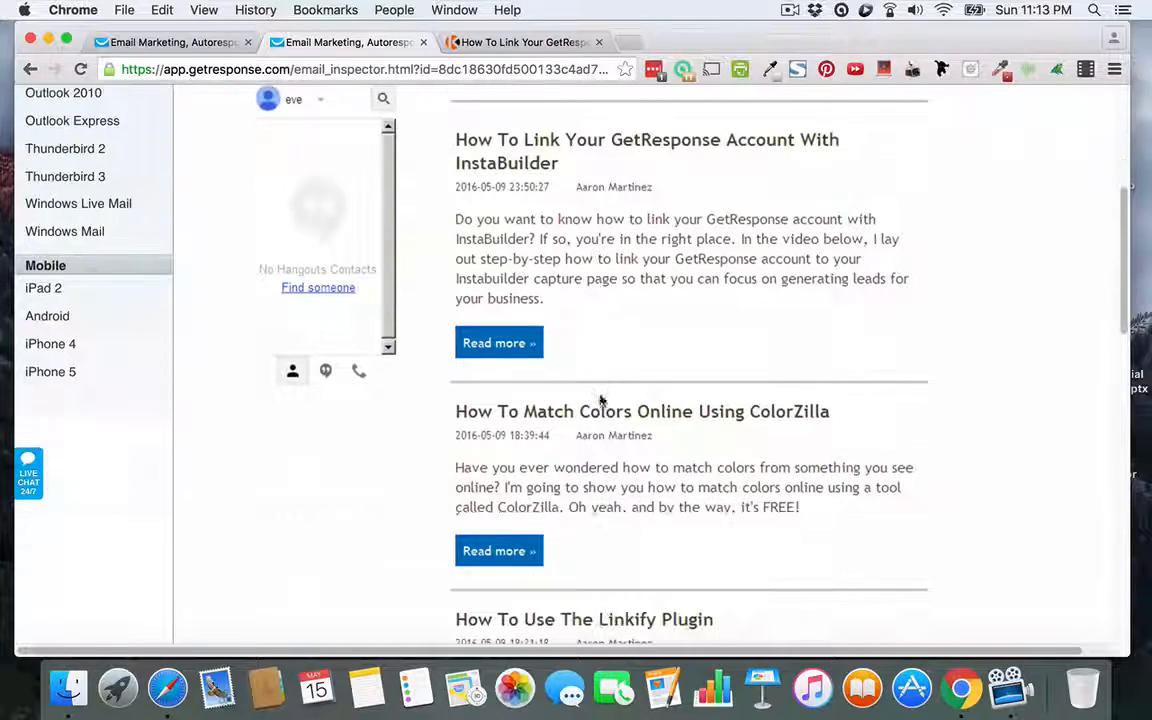
scroll(571, 319, up, 1)
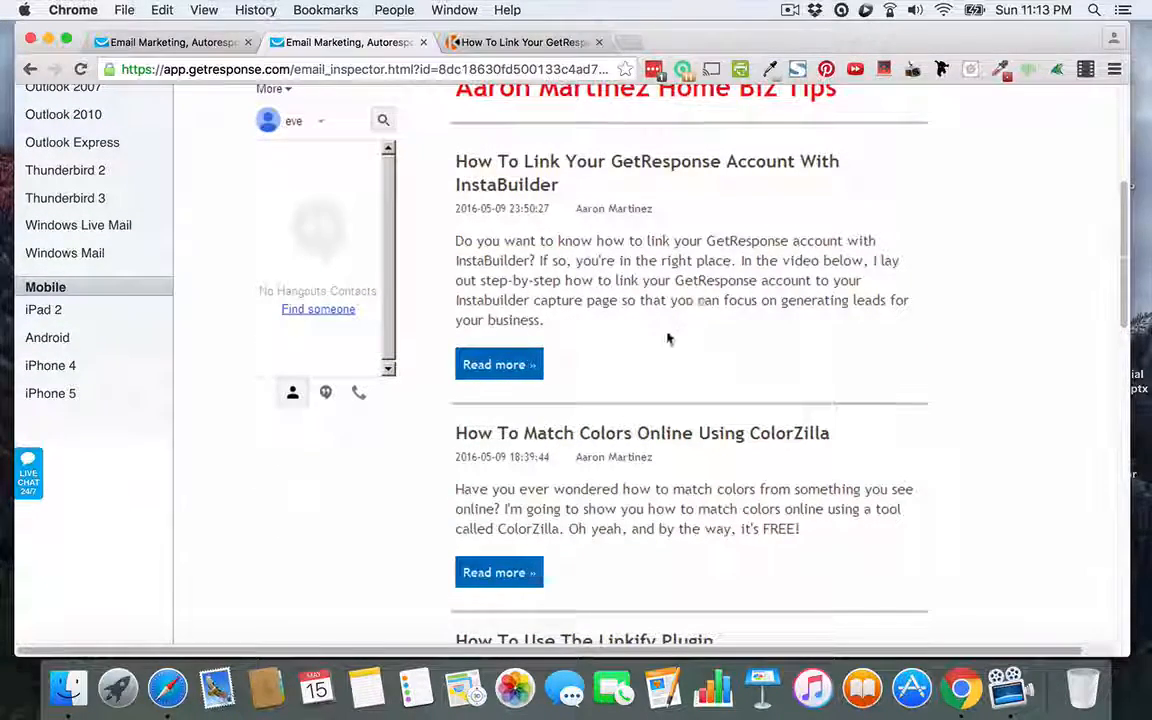
scroll(670, 340, down, 20)
scroll(679, 344, up, 20)
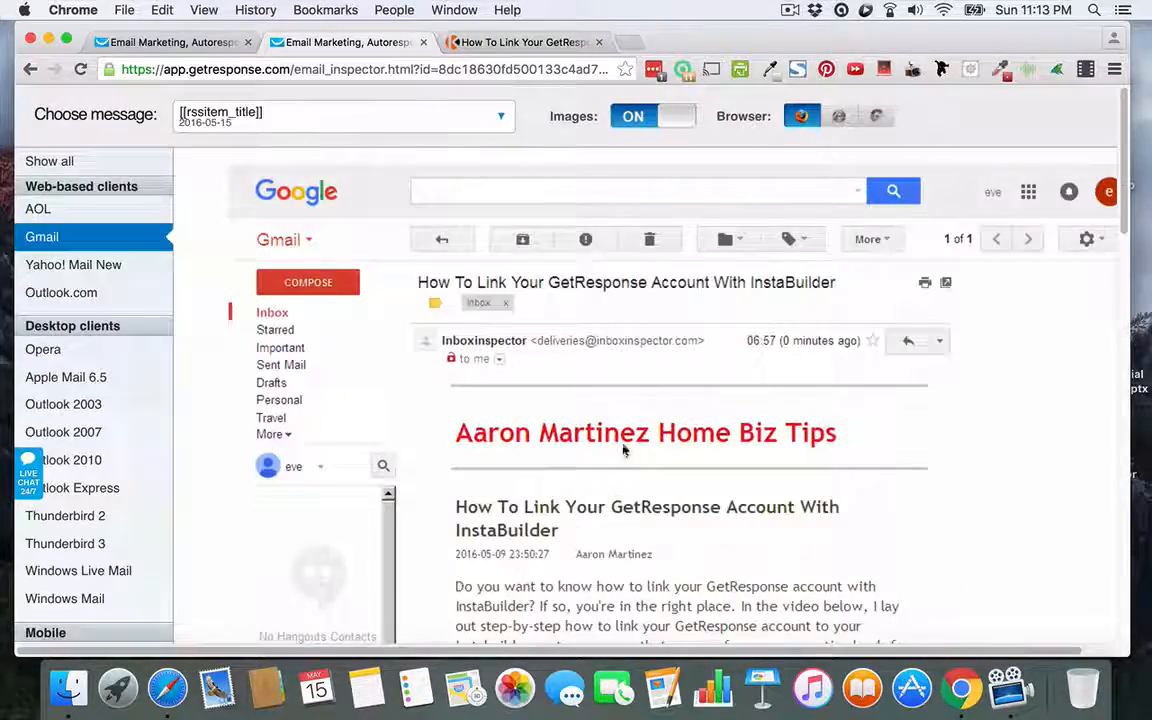
scroll(622, 440, down, 10)
scroll(640, 430, down, 10)
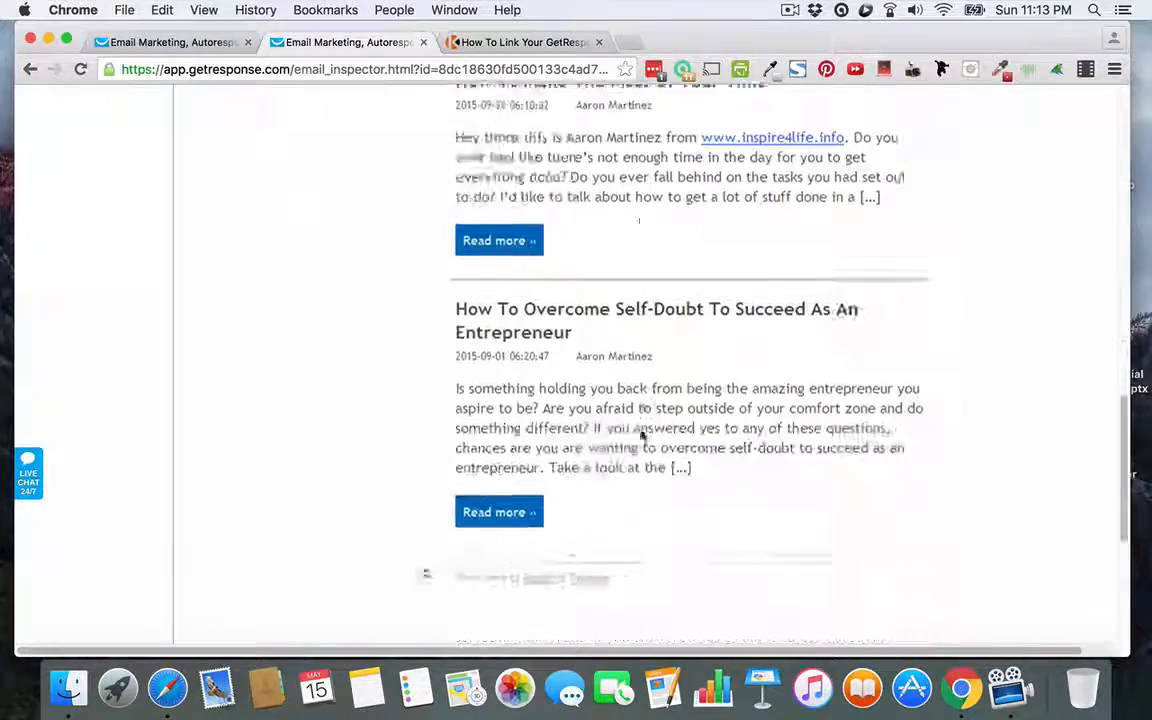
scroll(638, 437, up, 5)
scroll(645, 435, up, 15)
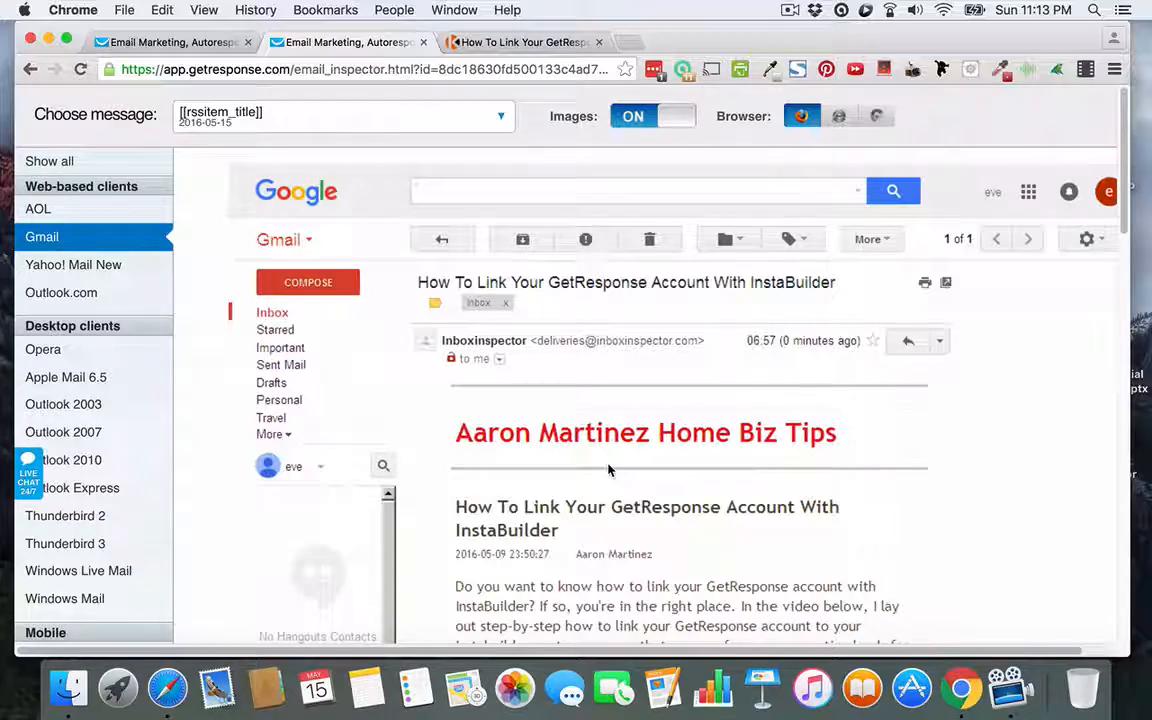
scroll(610, 470, down, 5)
scroll(612, 462, down, 8)
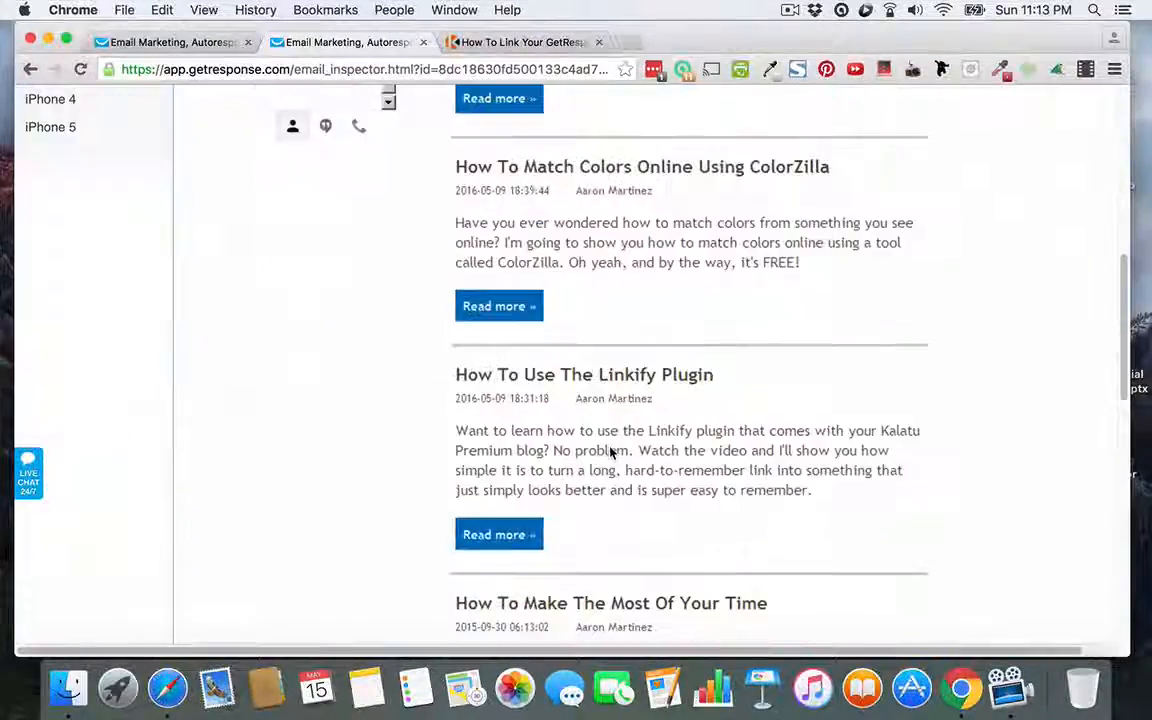
scroll(609, 450, up, 8)
scroll(608, 444, up, 10)
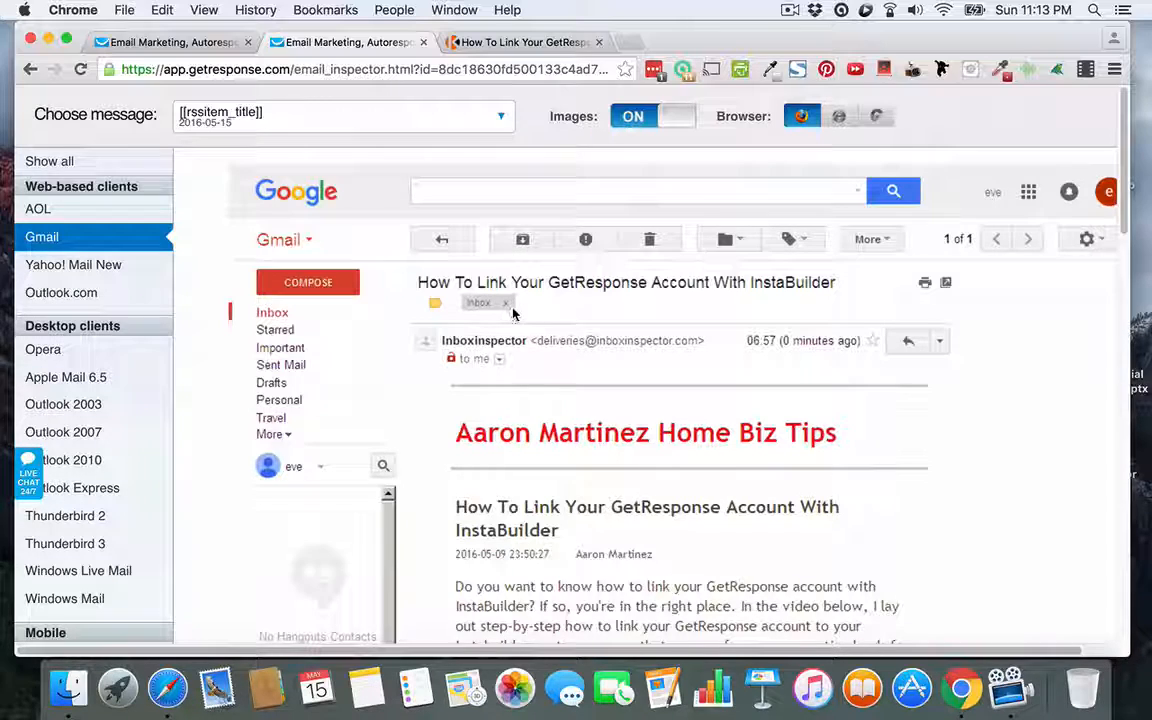
scroll(512, 330, down, 1)
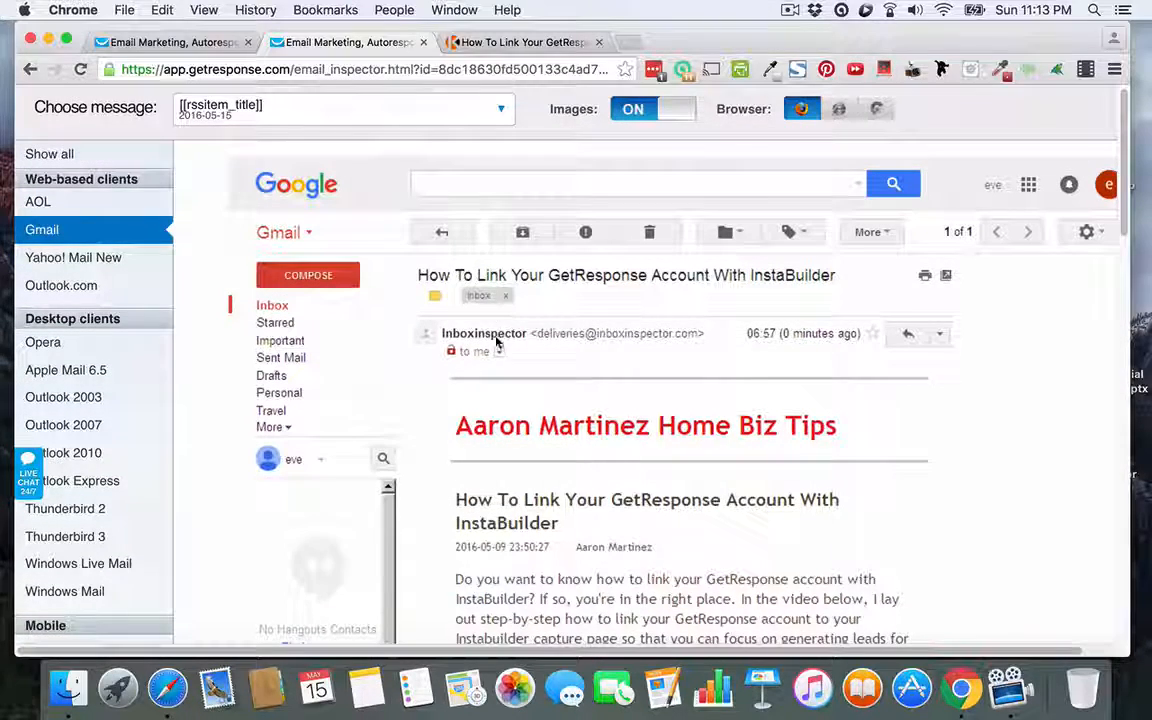
scroll(520, 342, down, 5)
scroll(533, 344, up, 2)
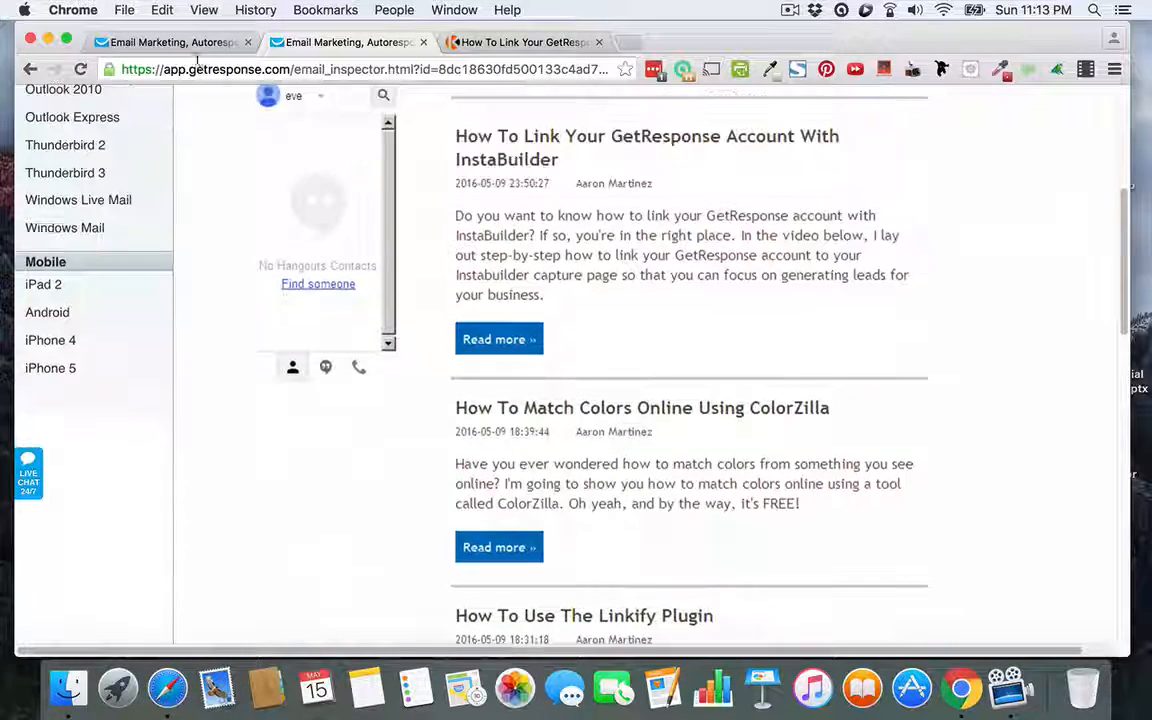
Step: Return to the message summary, exit the message creator without saving, and open the list of existing RSS-to-Email messages
click(193, 44)
scroll(680, 440, down, 1)
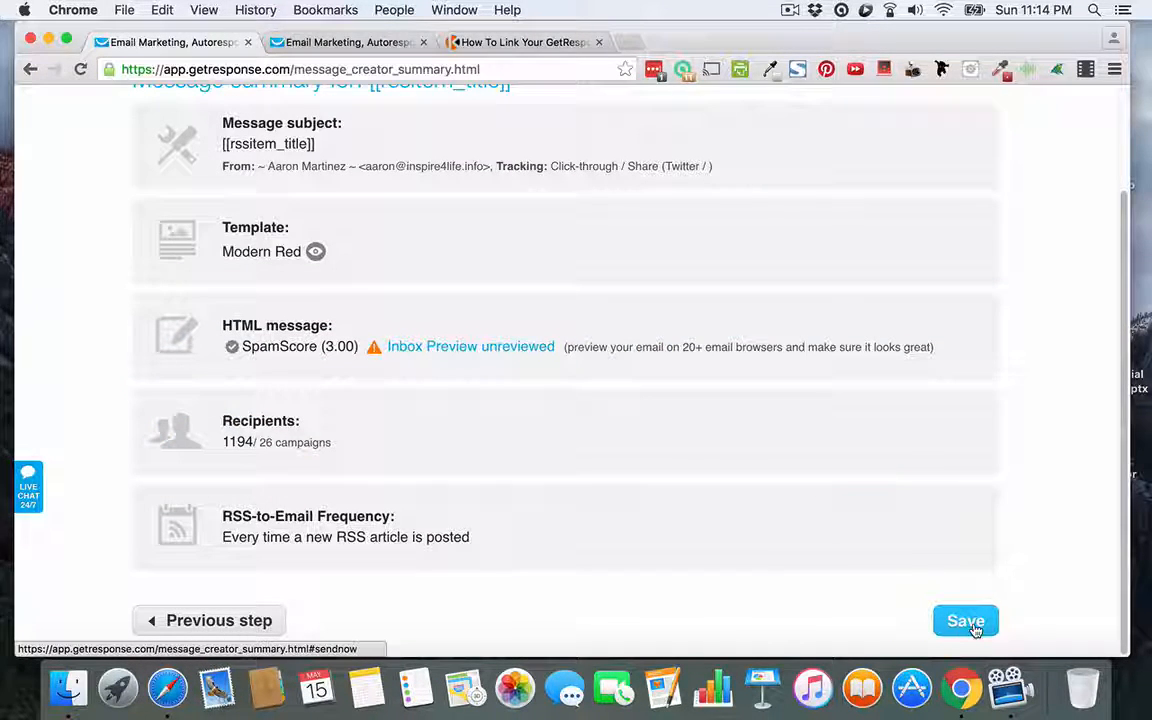
scroll(861, 586, up, 3)
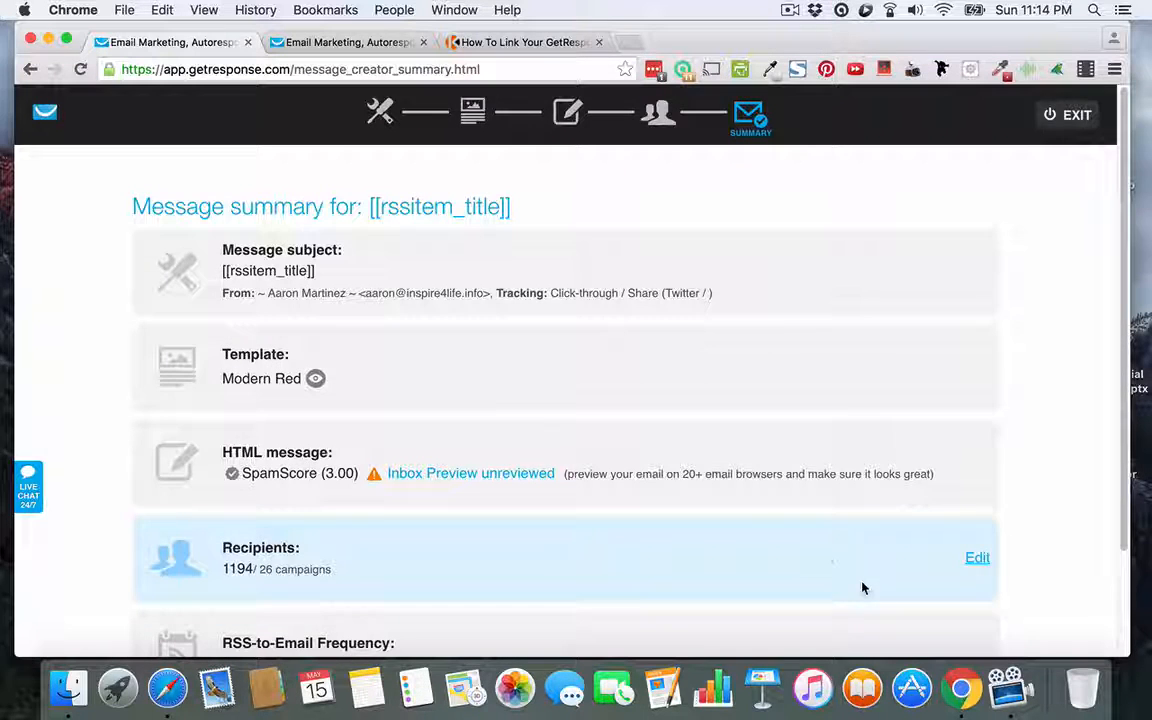
click(1060, 114)
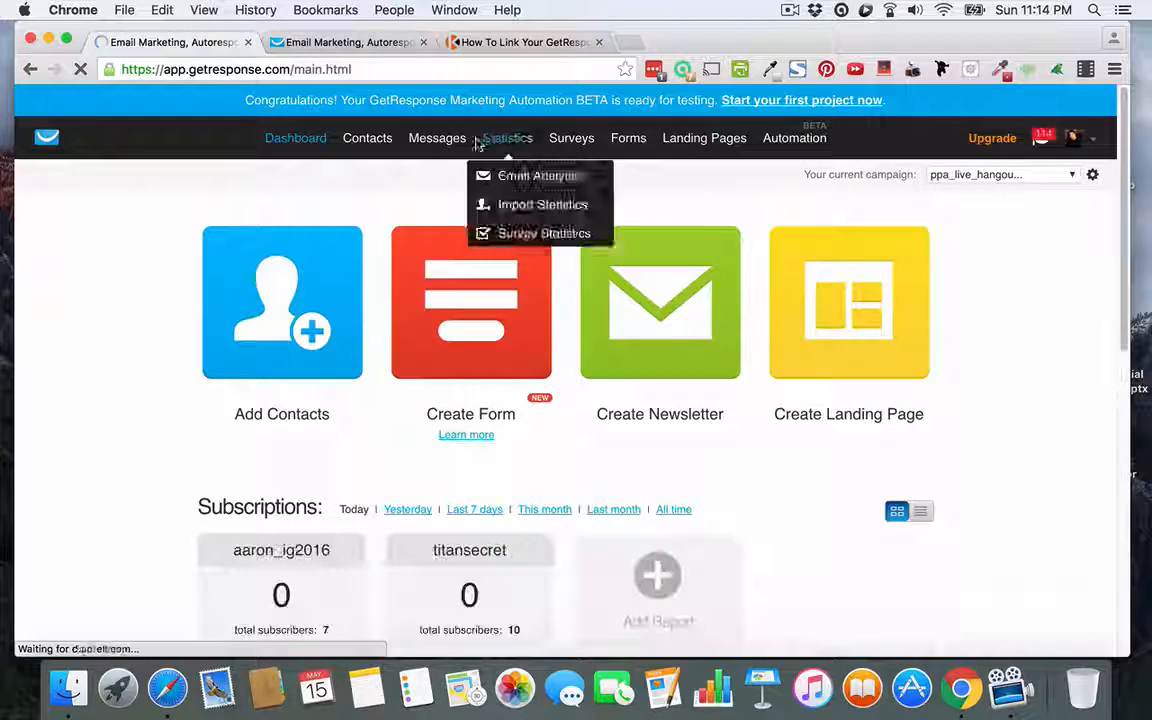
mouse_move(440, 141)
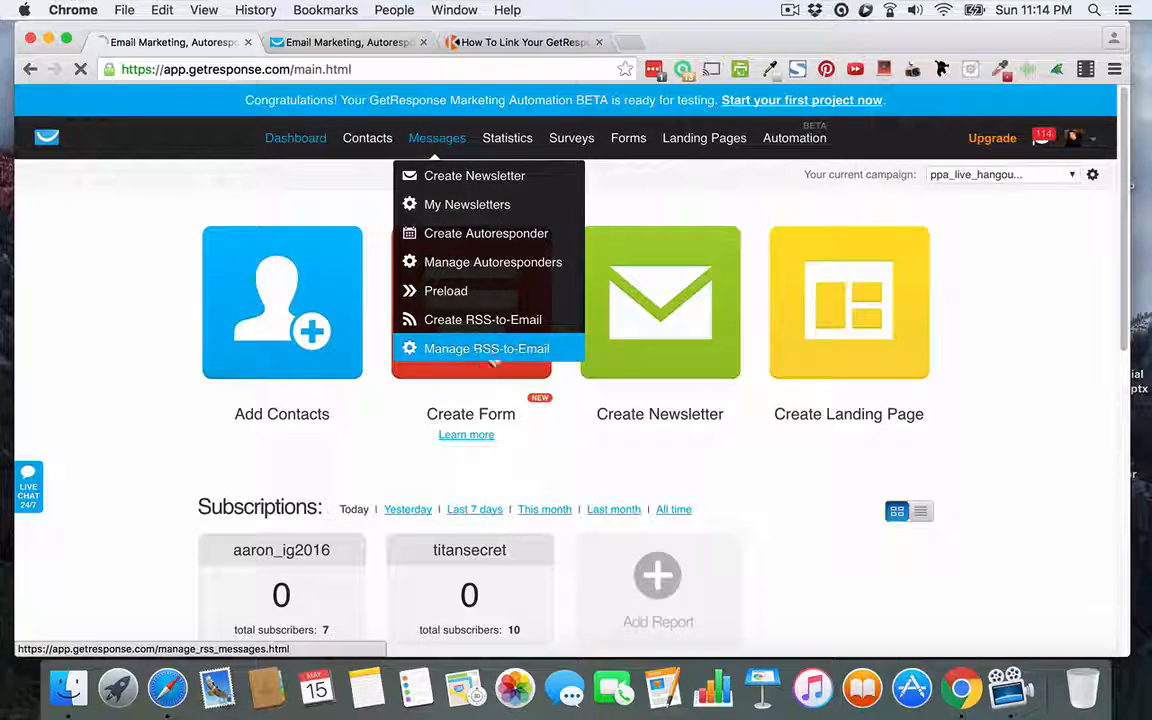
click(500, 348)
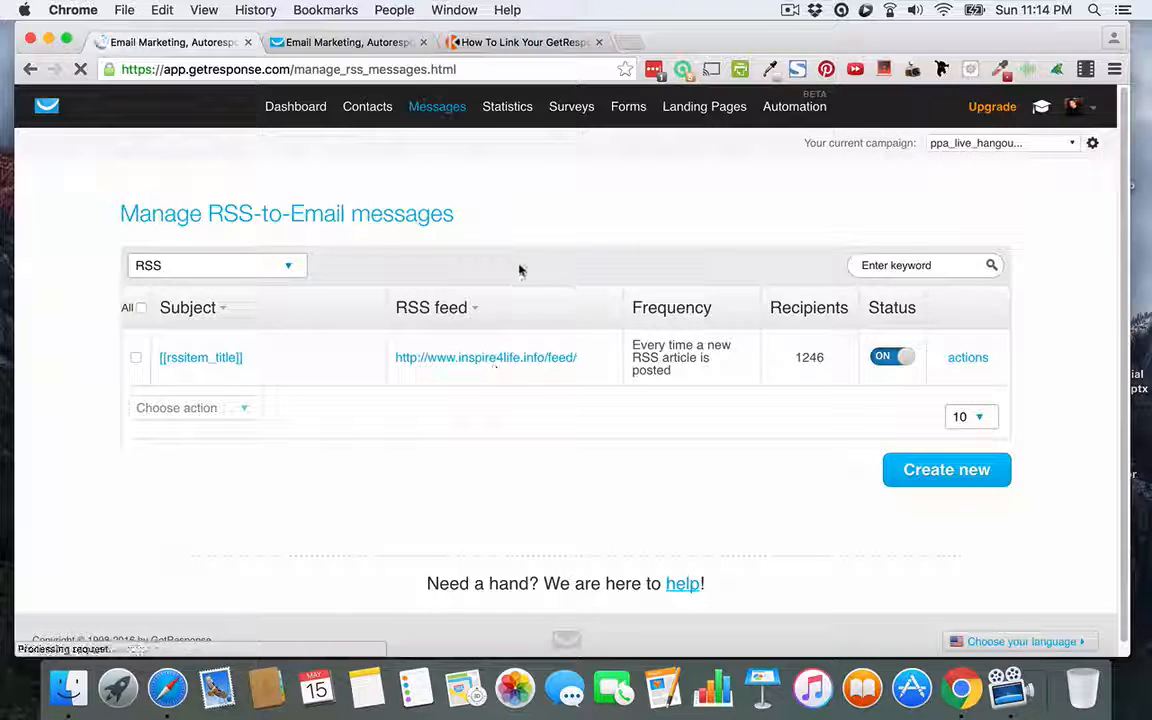
Step: View the existing [[rssitem_title]] message and examine its heading, article excerpt, photo signature and footer
click(970, 358)
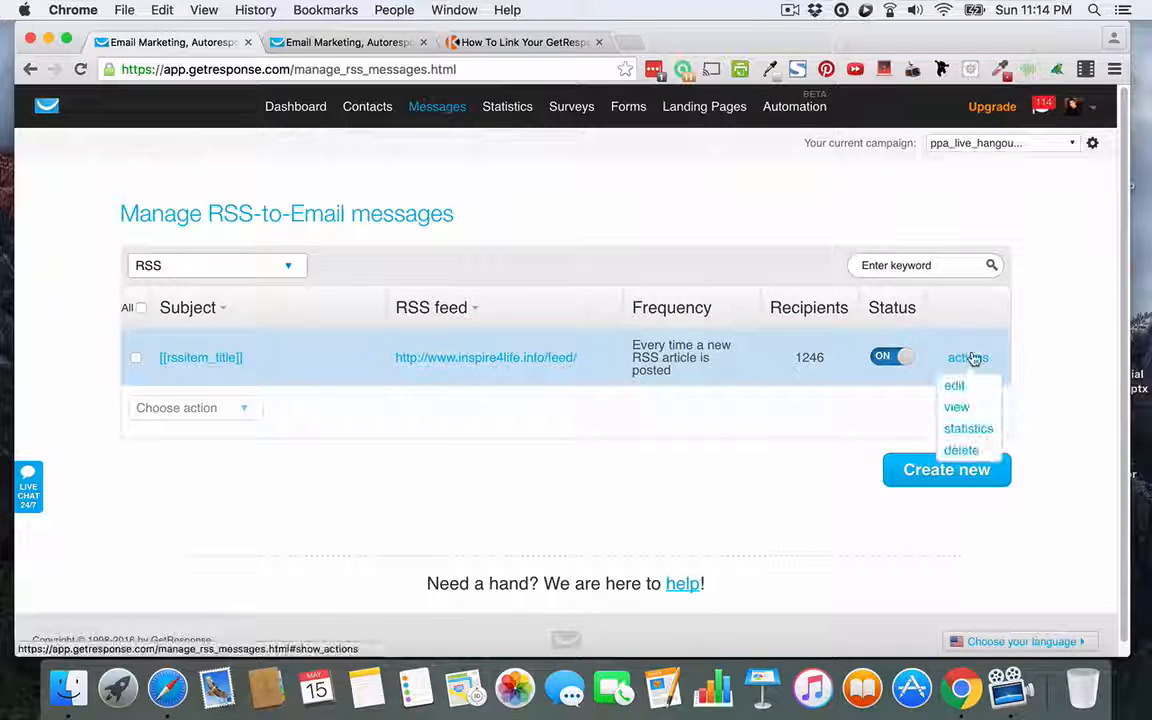
click(962, 409)
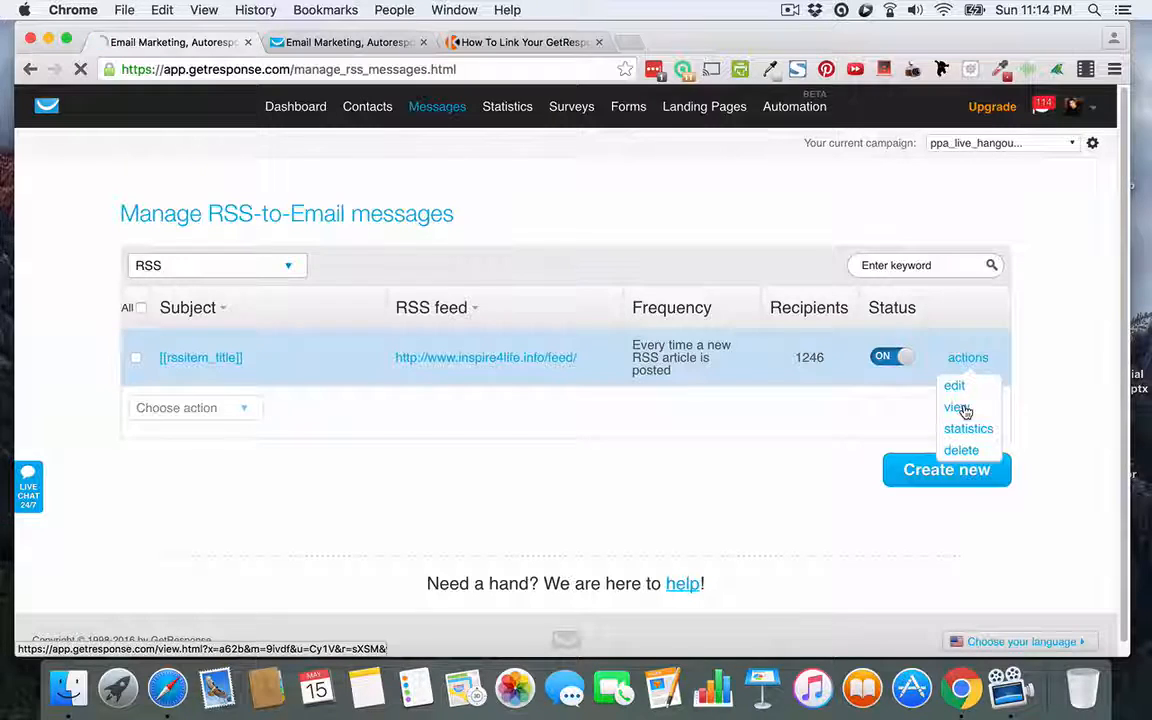
scroll(829, 415, down, 5)
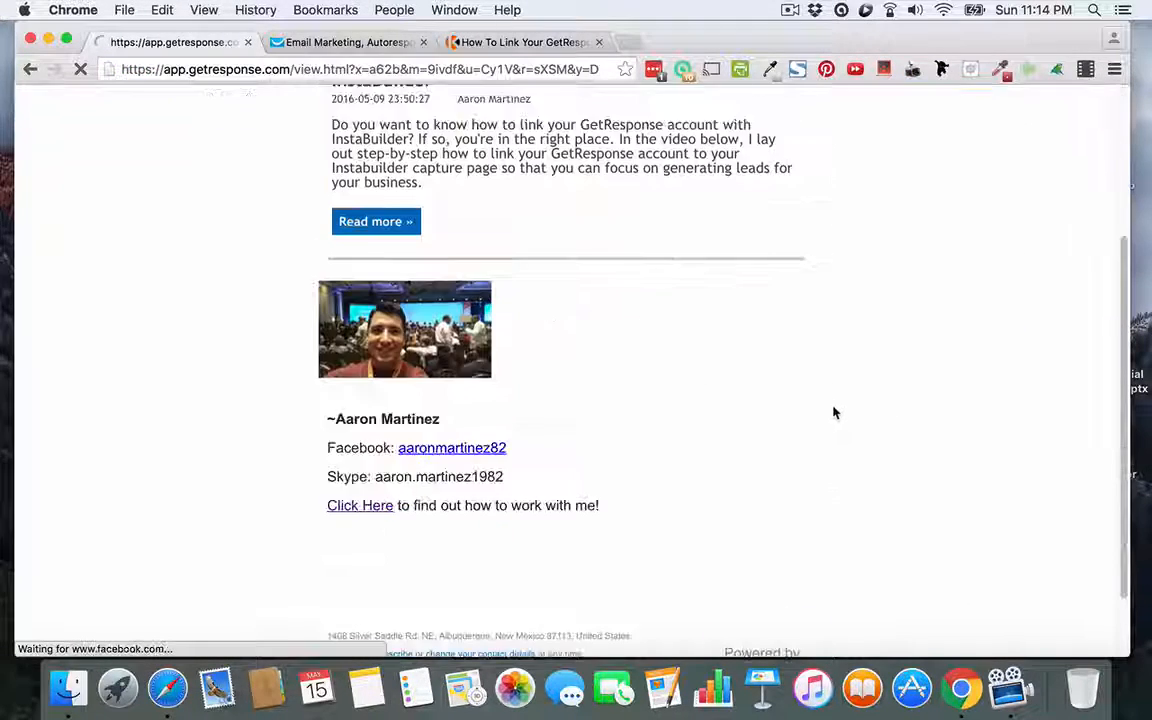
scroll(838, 432, up, 5)
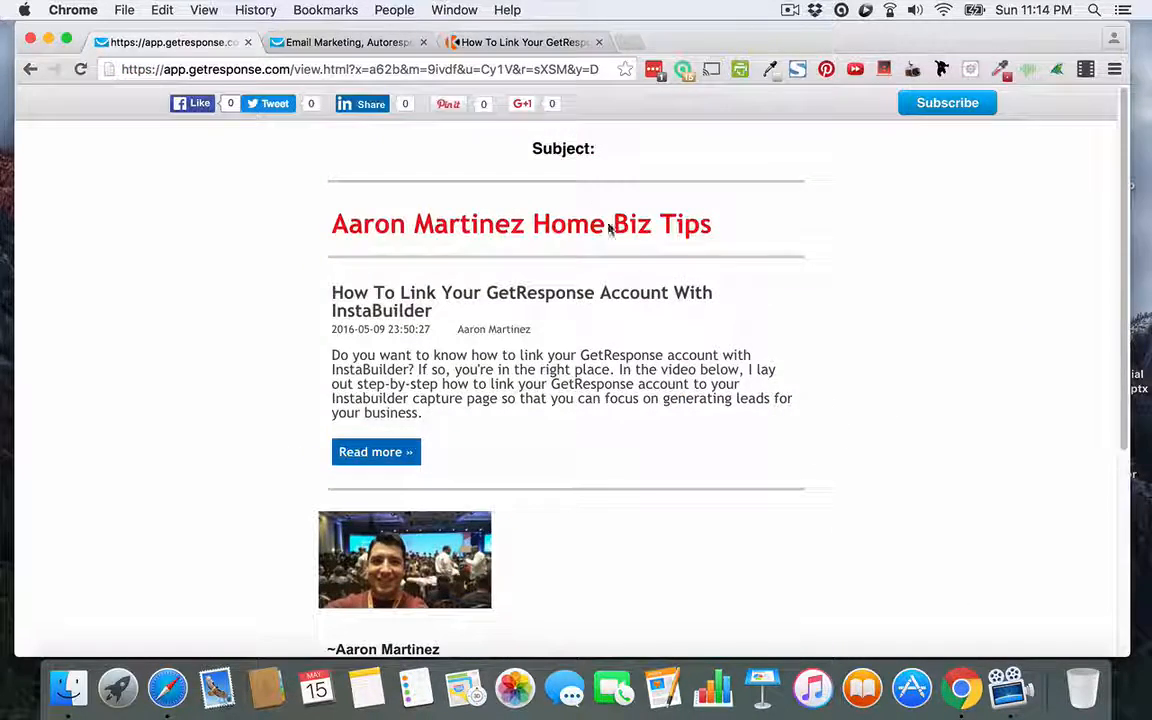
scroll(631, 315, down, 2)
scroll(631, 315, up, 1)
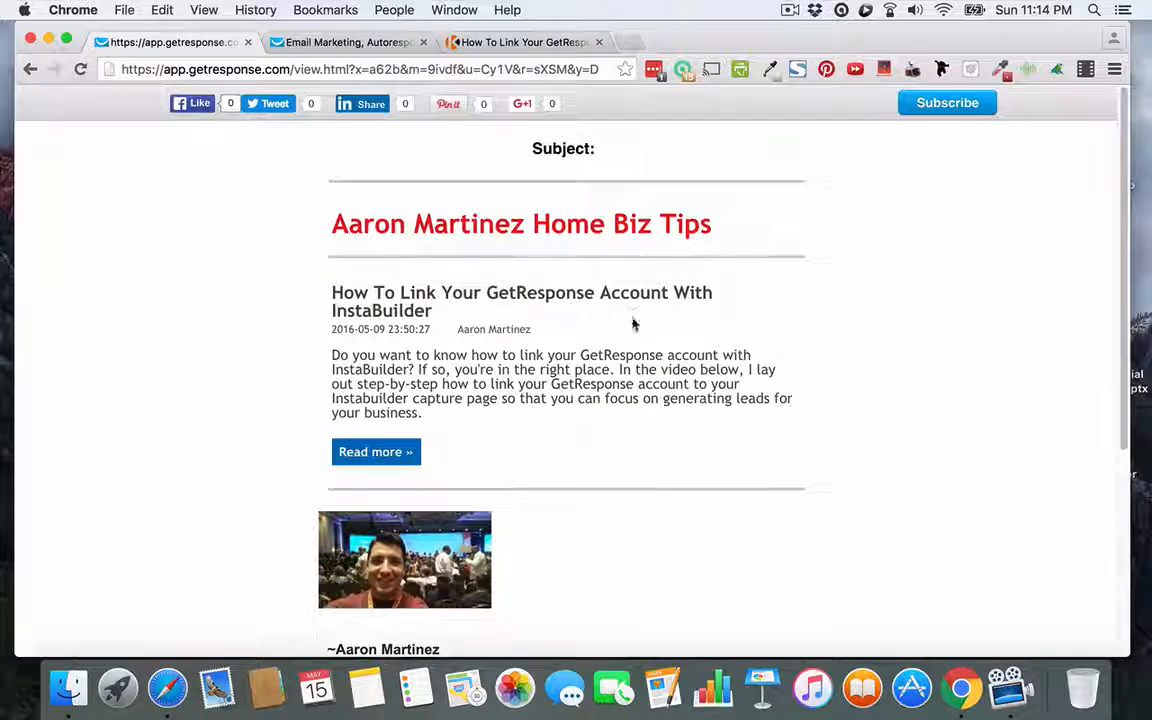
scroll(632, 324, down, 5)
scroll(632, 326, up, 2)
scroll(633, 326, up, 4)
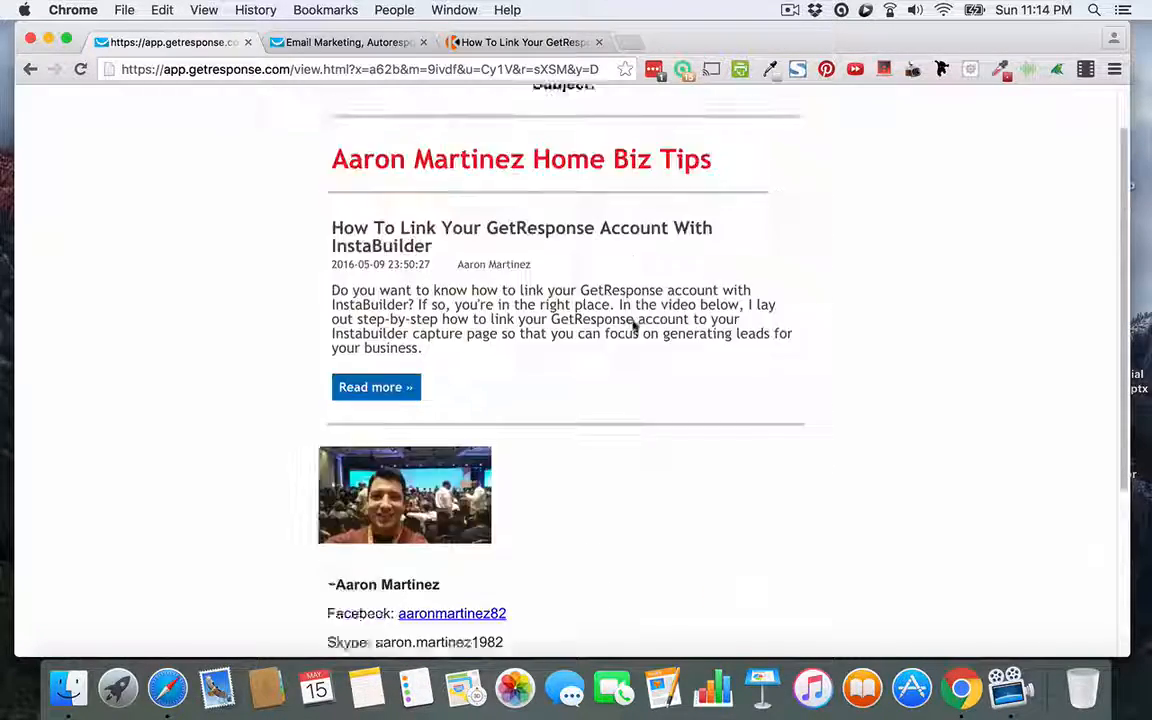
scroll(627, 335, down, 2)
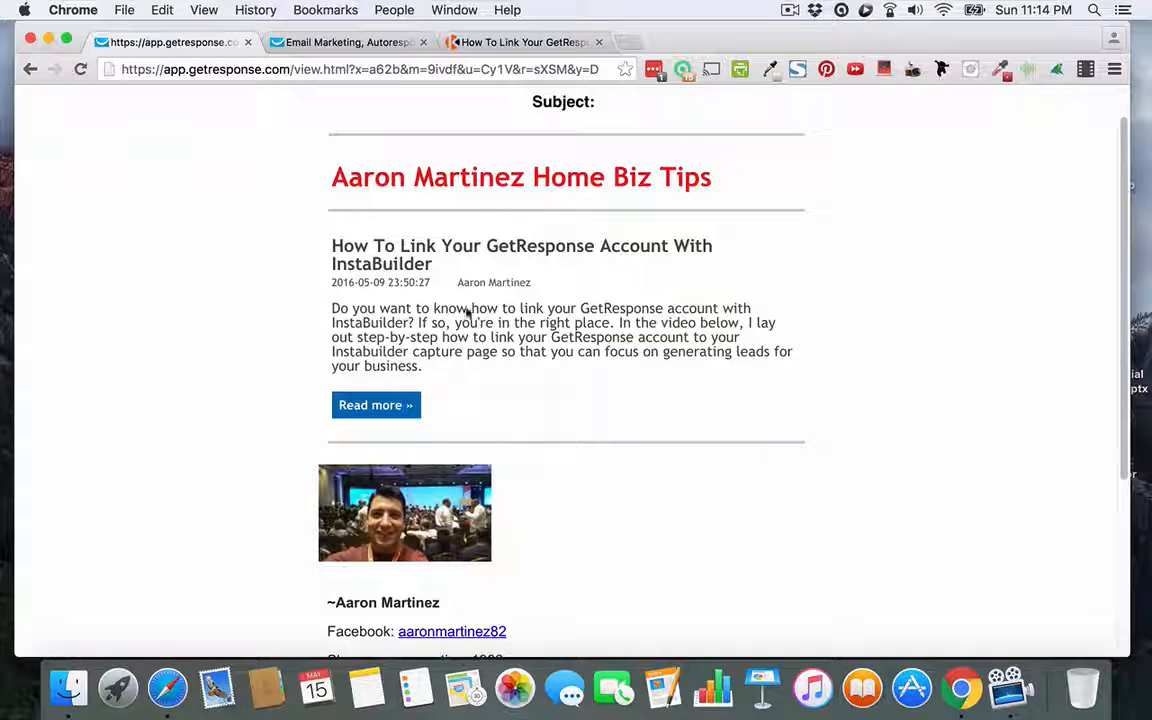
scroll(512, 378, down, 5)
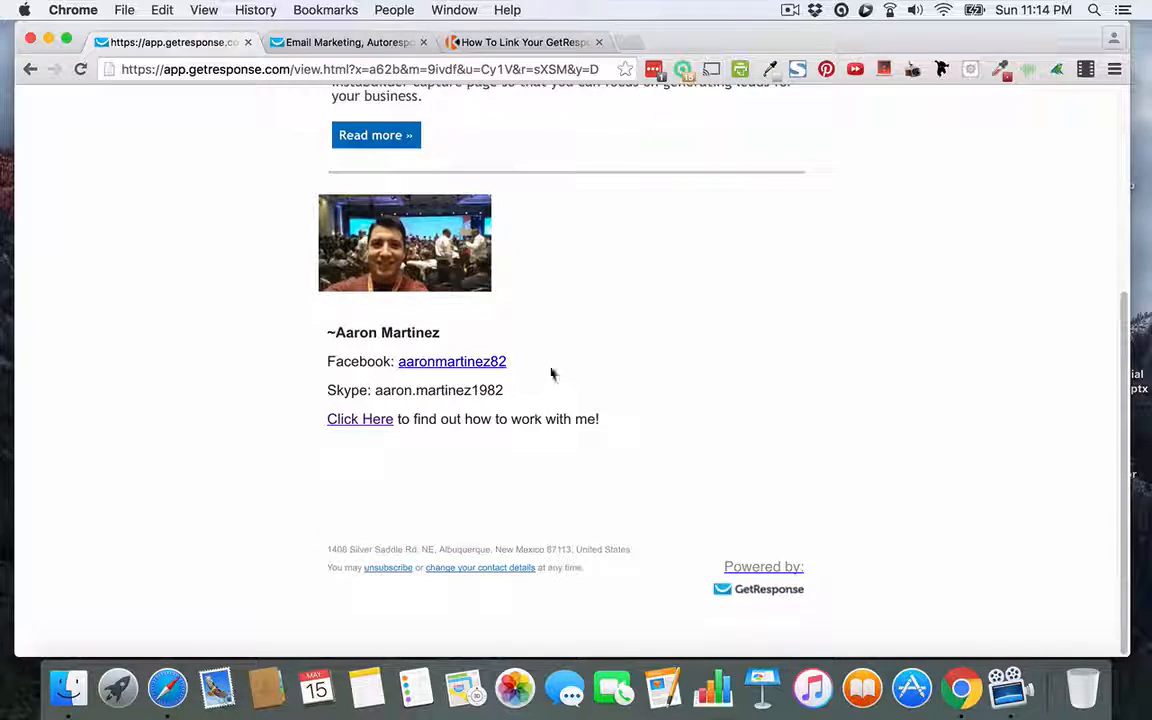
scroll(576, 427, up, 5)
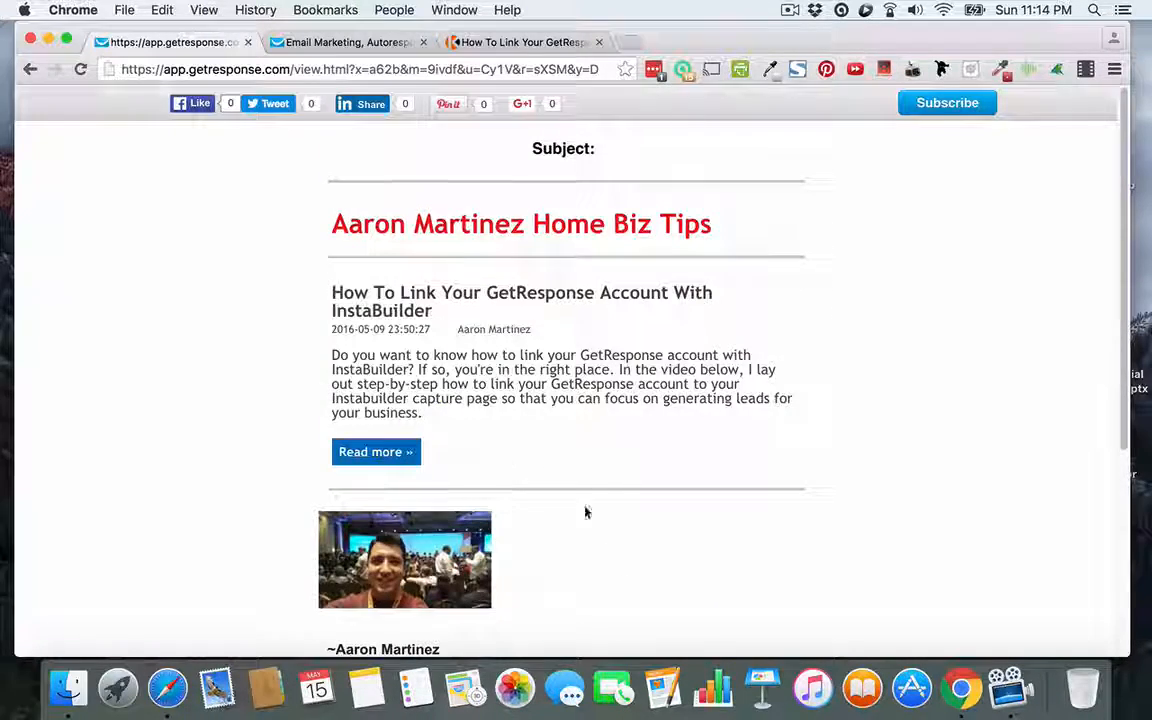
scroll(580, 490, down, 2)
scroll(590, 470, up, 2)
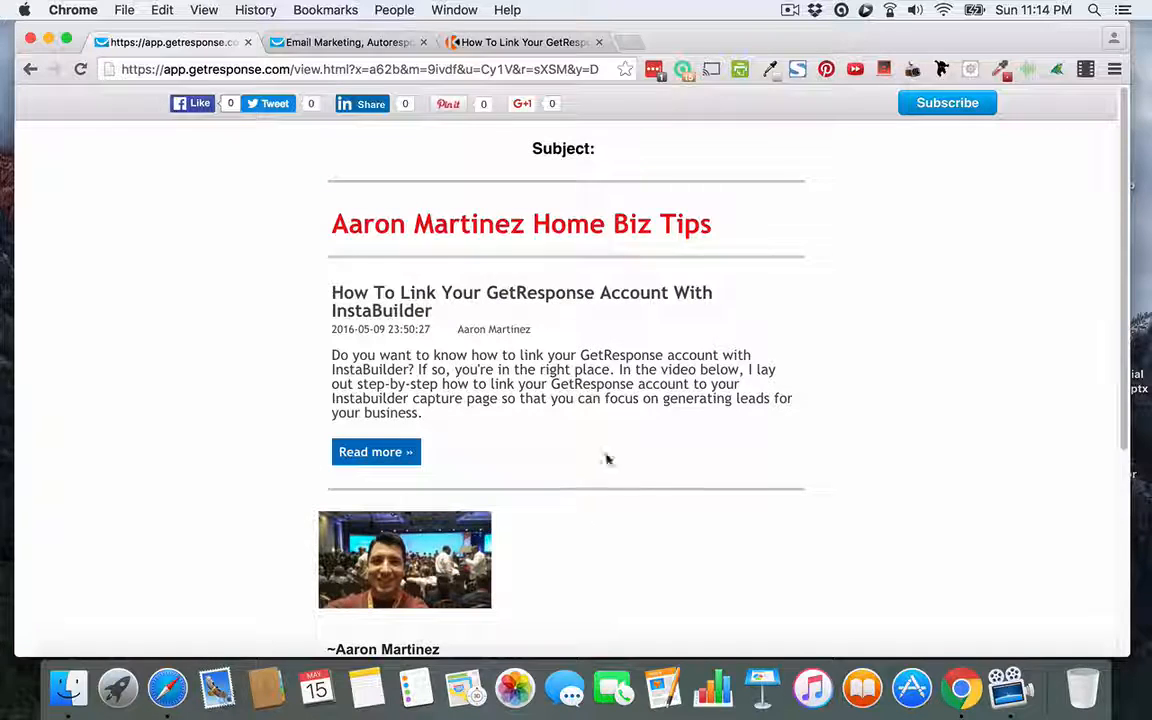
Step: Go back to the RSS-to-Email message list and view the [[rssitem_title]] message again
click(30, 69)
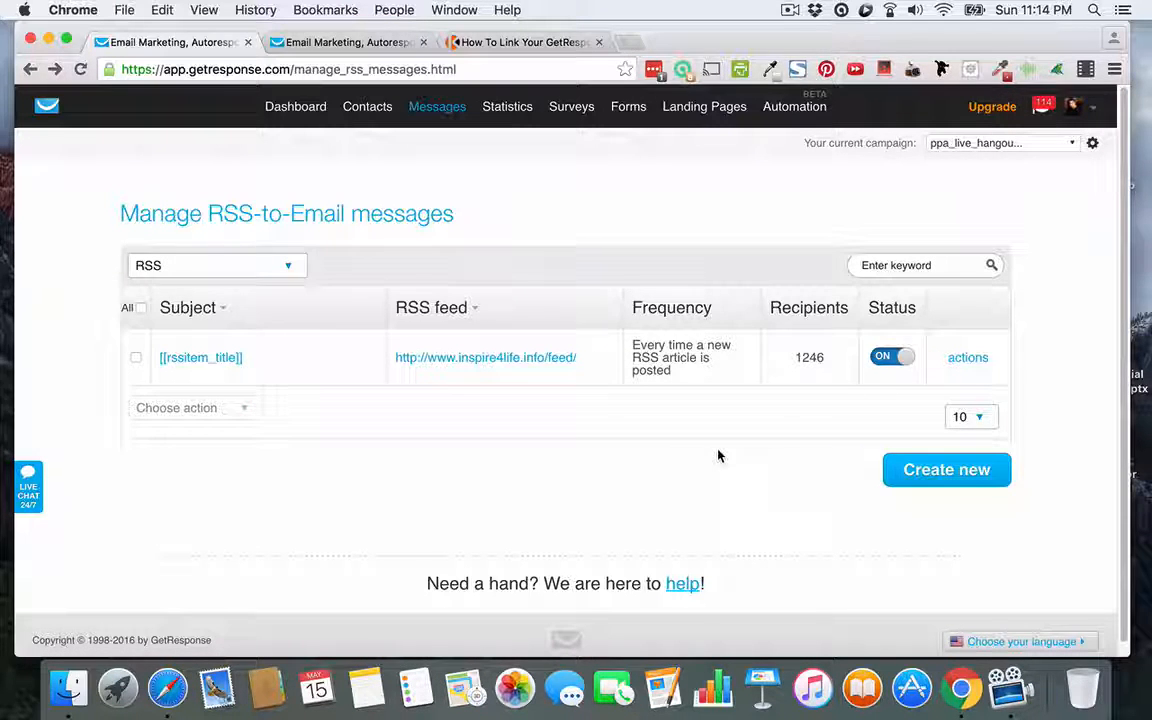
click(967, 357)
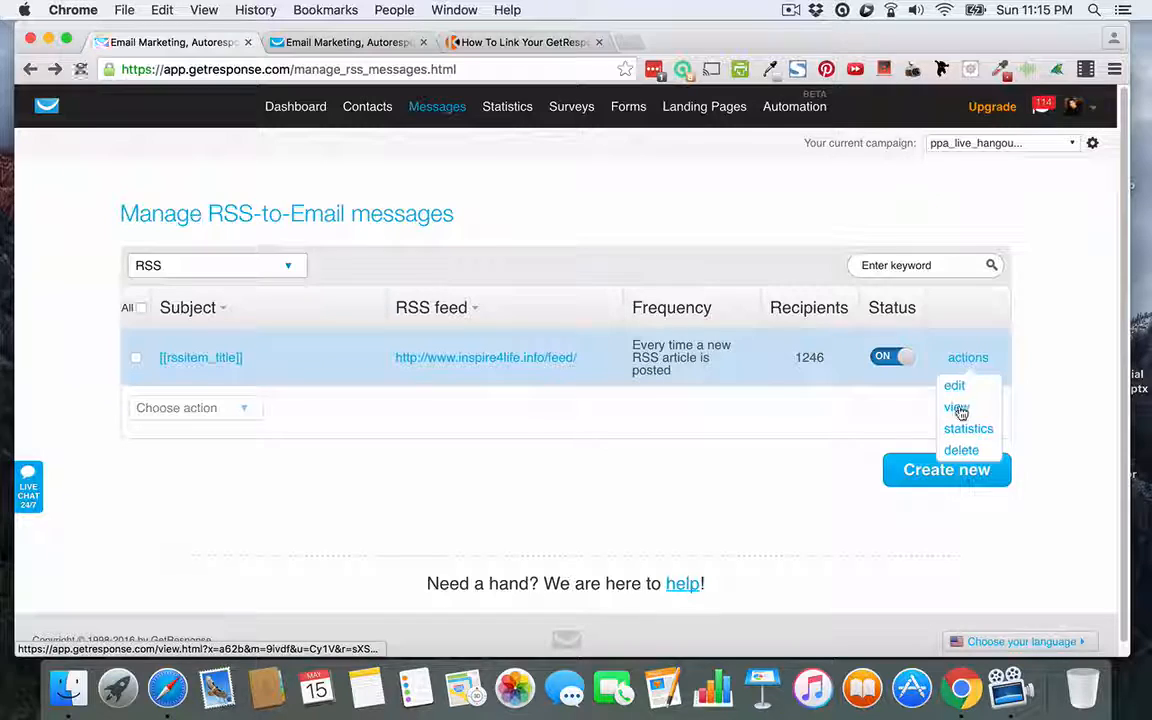
click(958, 408)
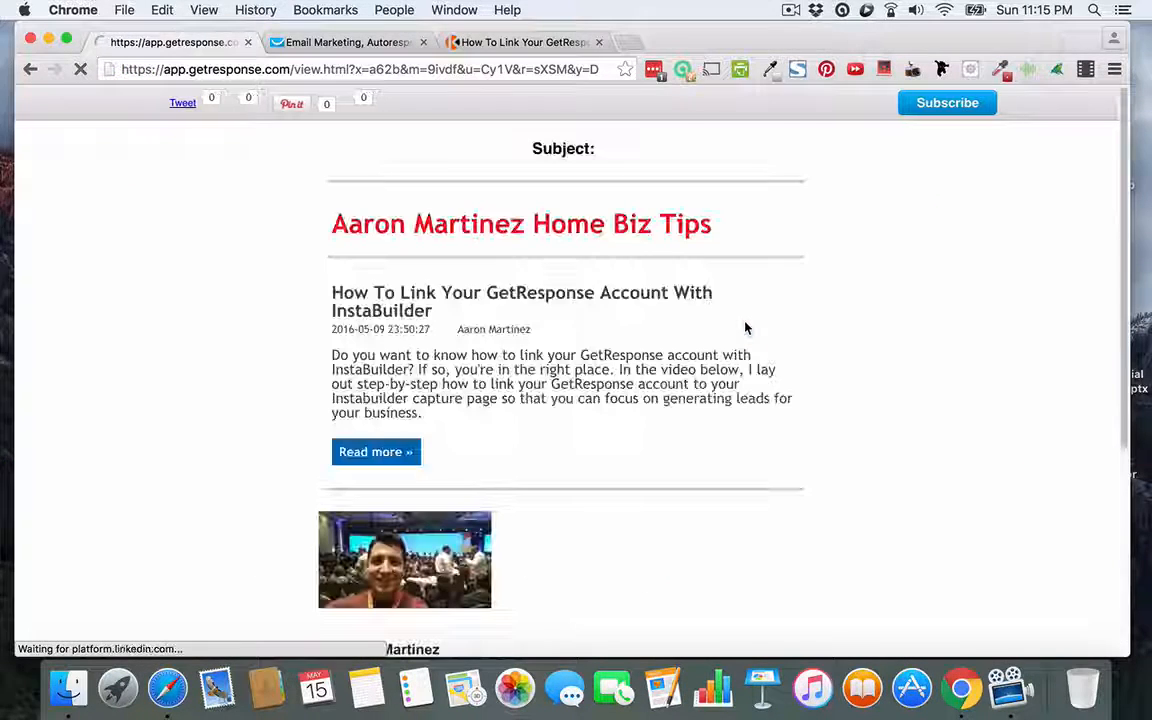
Step: Examine the message's article excerpt and signature, and open the full InstaBuilder blog post through its Read more link
scroll(418, 437, down, 3)
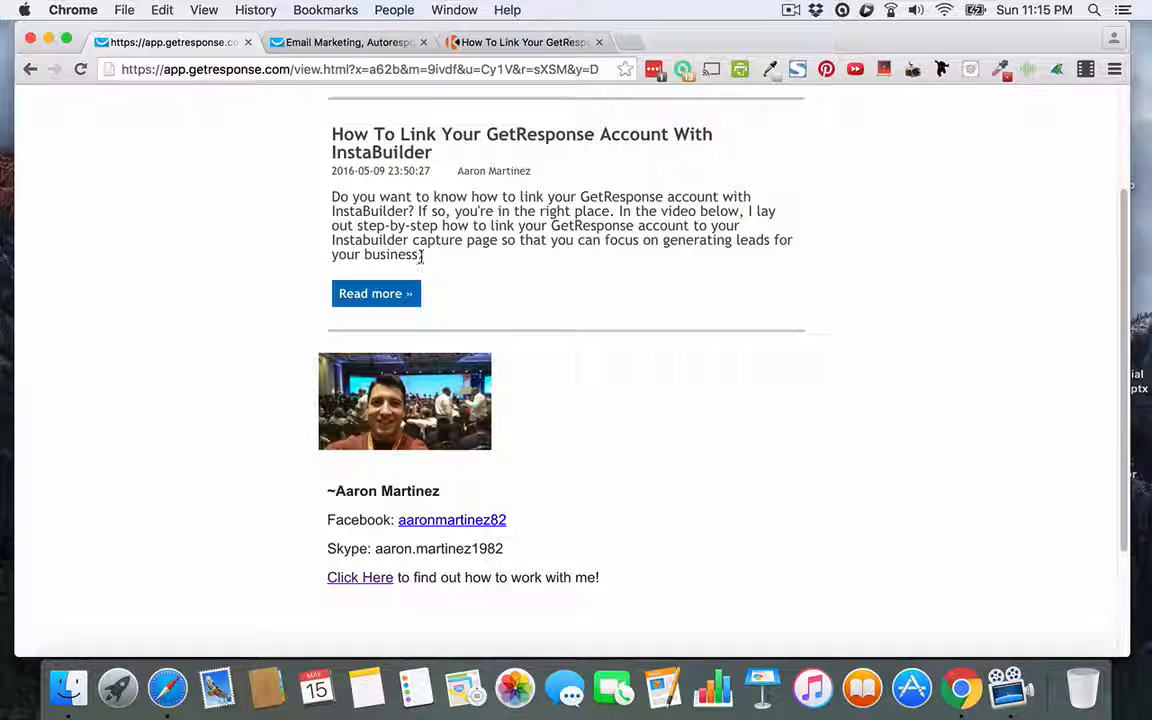
drag(421, 256, 335, 193)
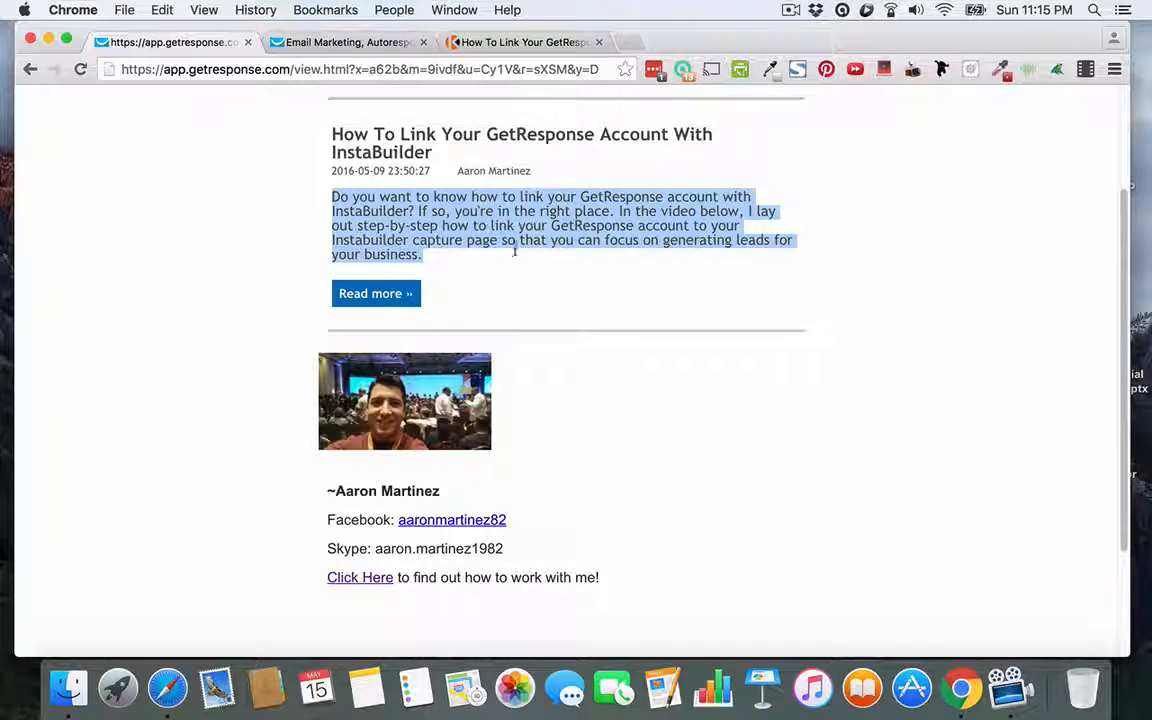
scroll(514, 249, up, 3)
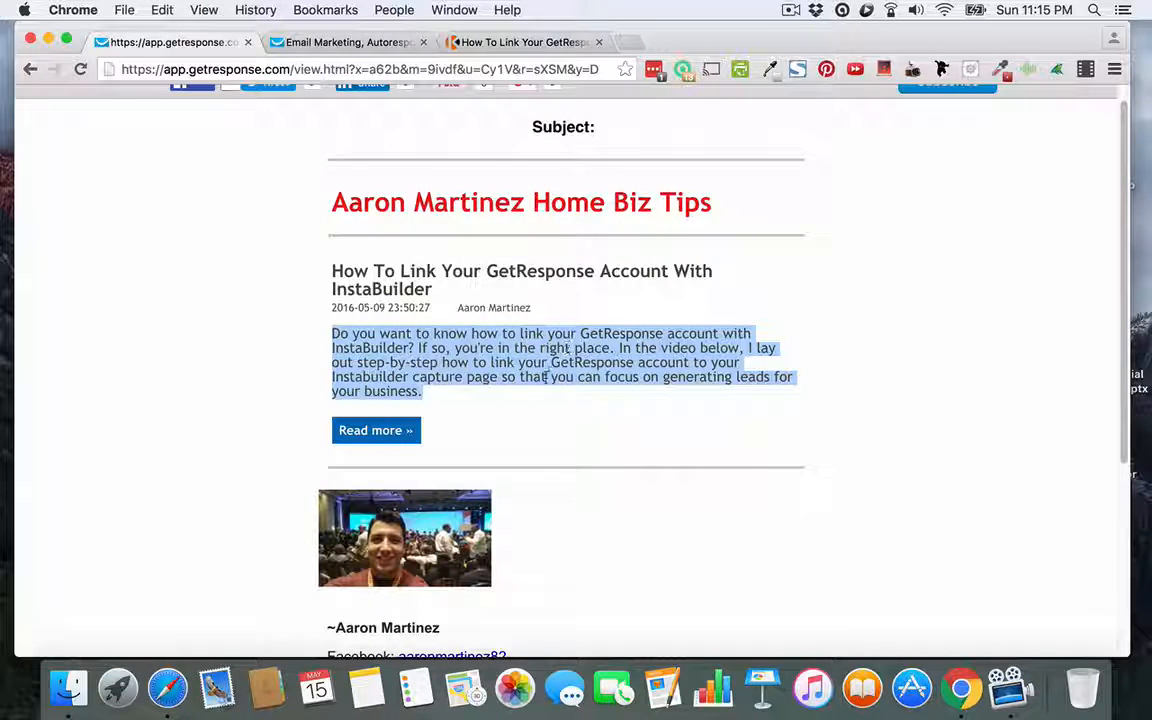
click(504, 409)
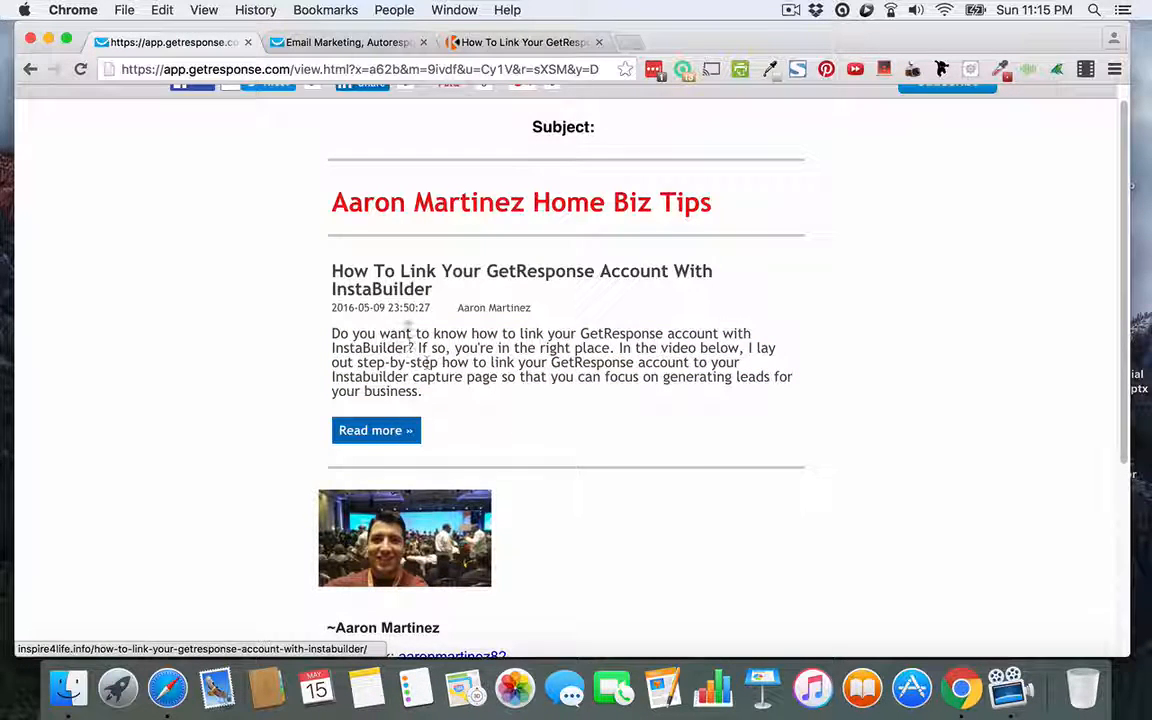
scroll(427, 373, down, 1)
scroll(427, 373, up, 2)
scroll(430, 400, down, 3)
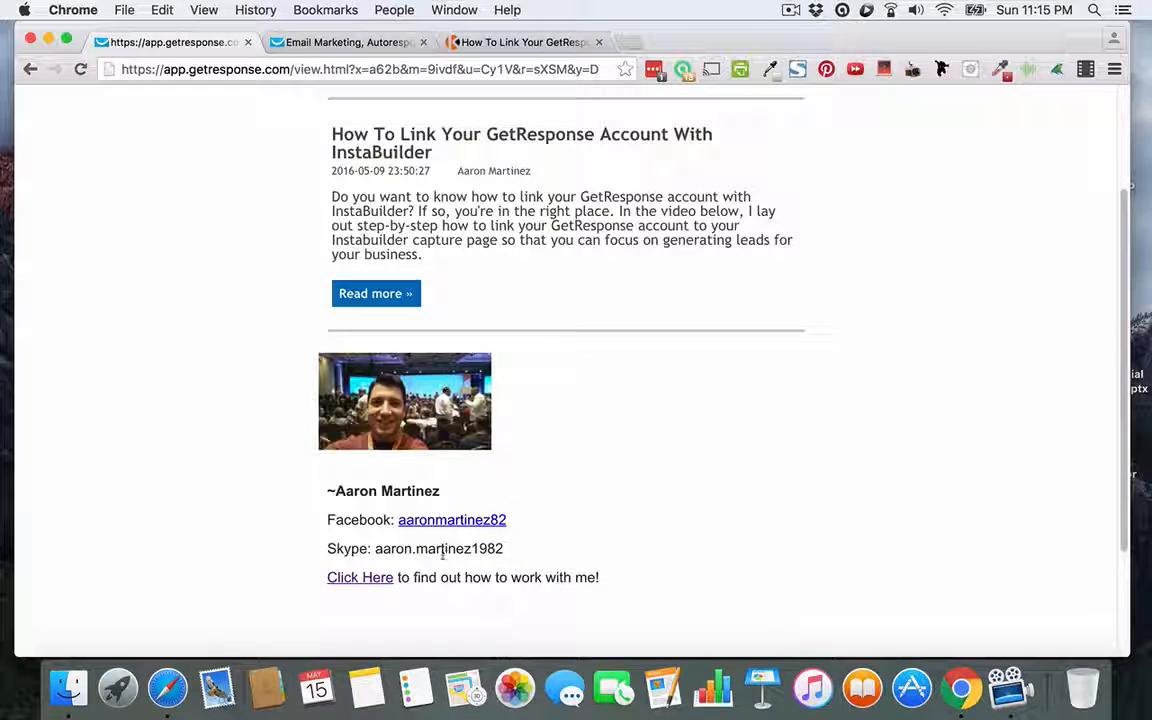
click(394, 294)
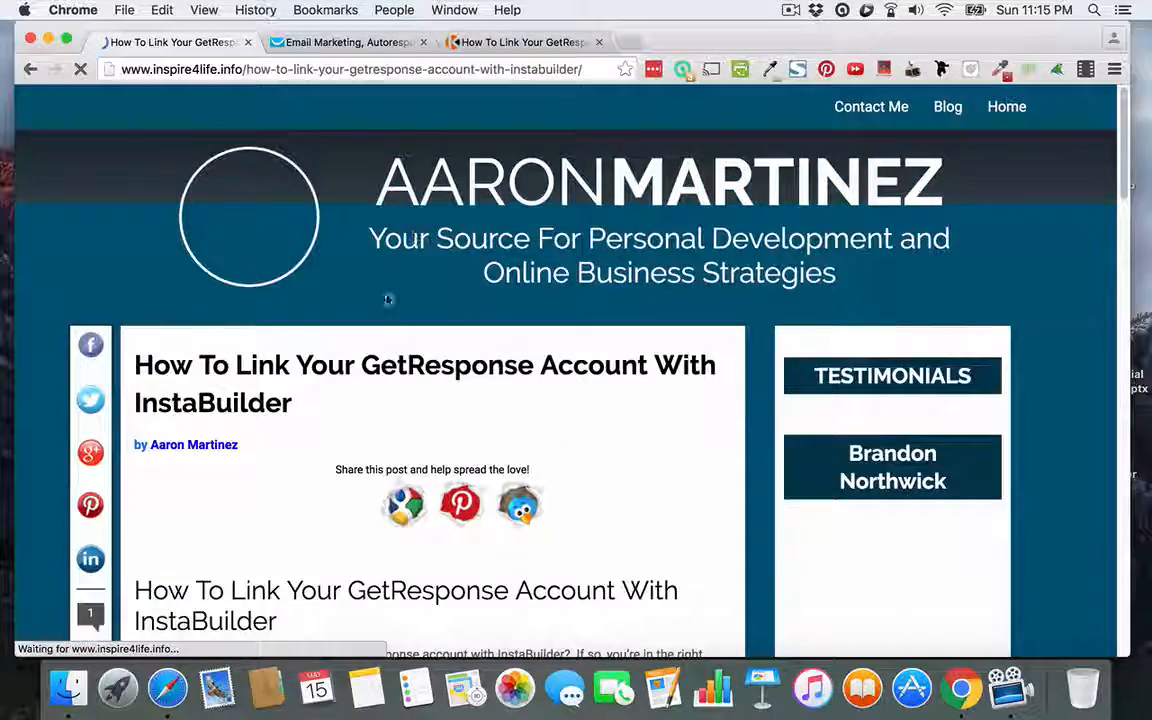
Step: Read through the opened InstaBuilder blog post, examining its title, share buttons, introduction, embedded video, closing paragraphs and free training link
scroll(393, 393, down, 1)
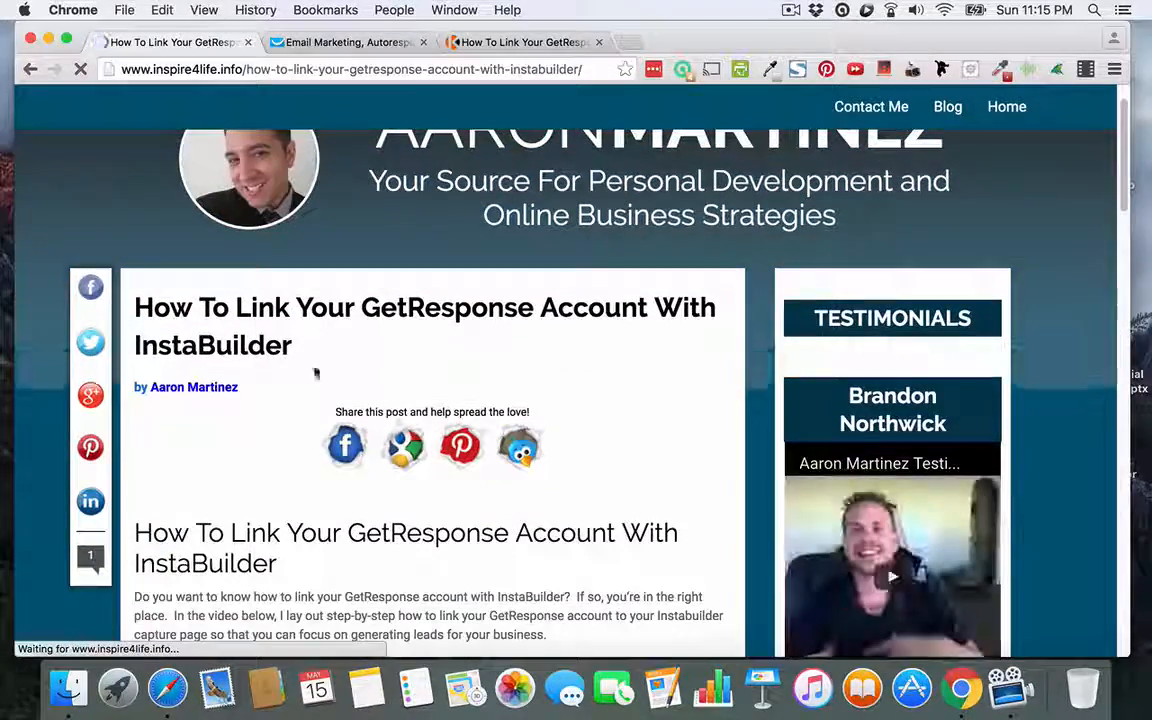
scroll(380, 375, down, 5)
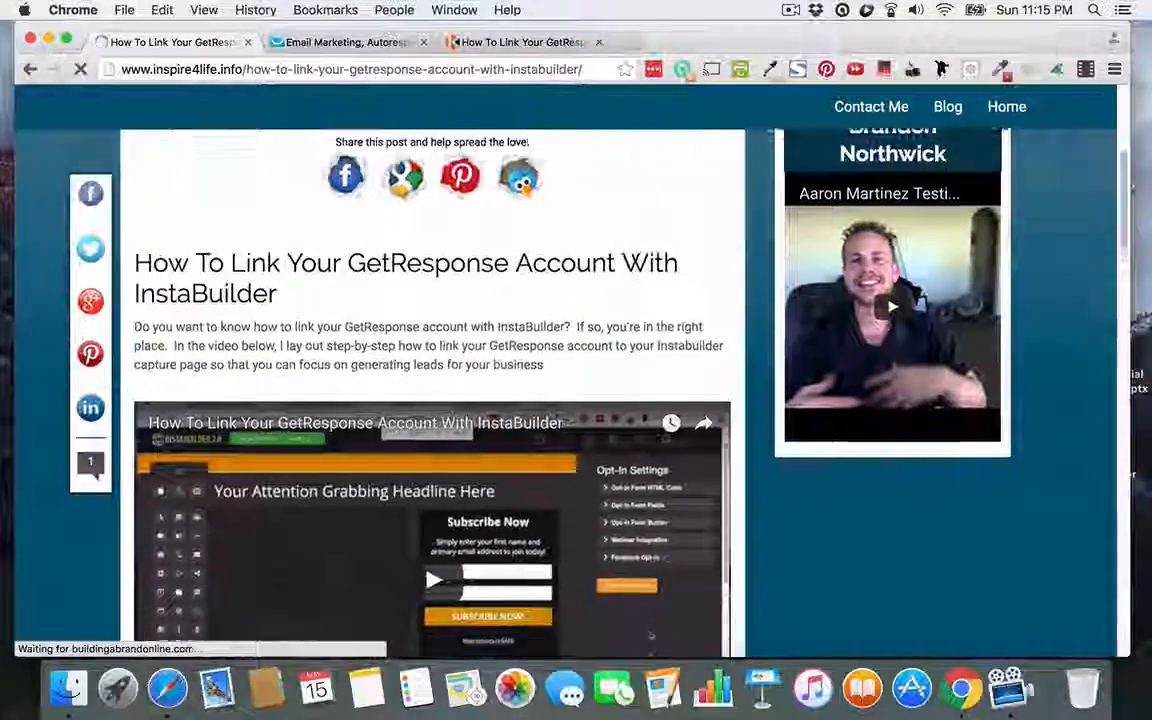
scroll(492, 427, down, 5)
scroll(492, 427, down, 2)
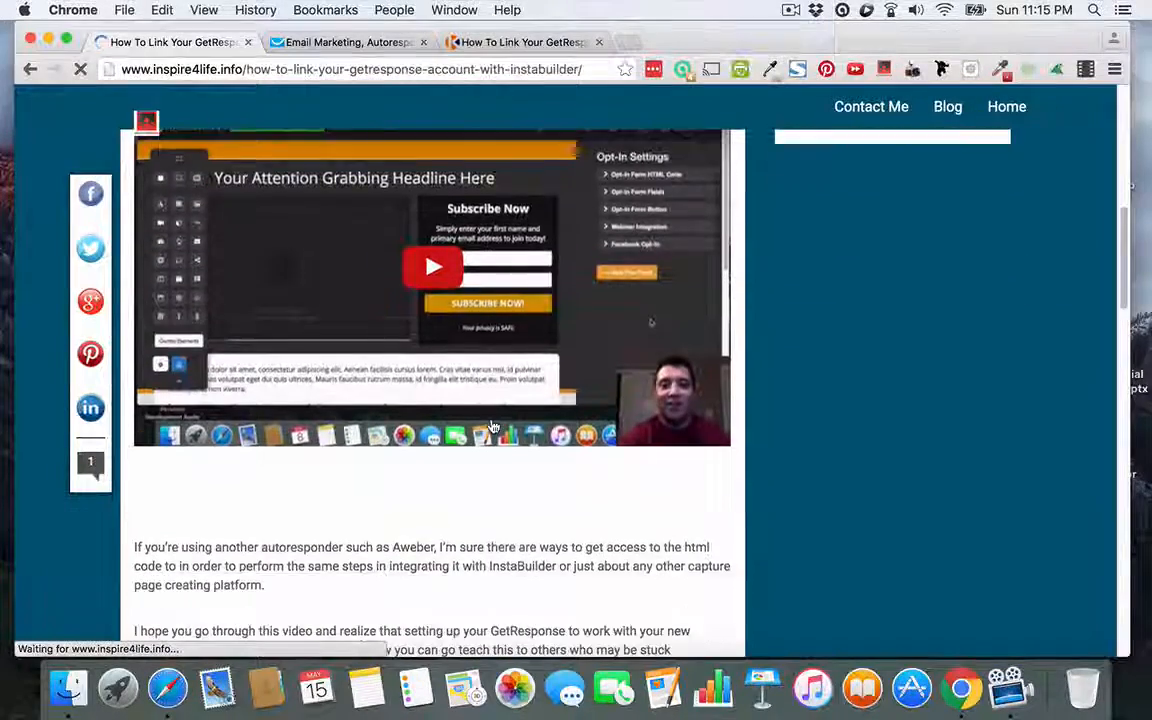
scroll(492, 427, down, 5)
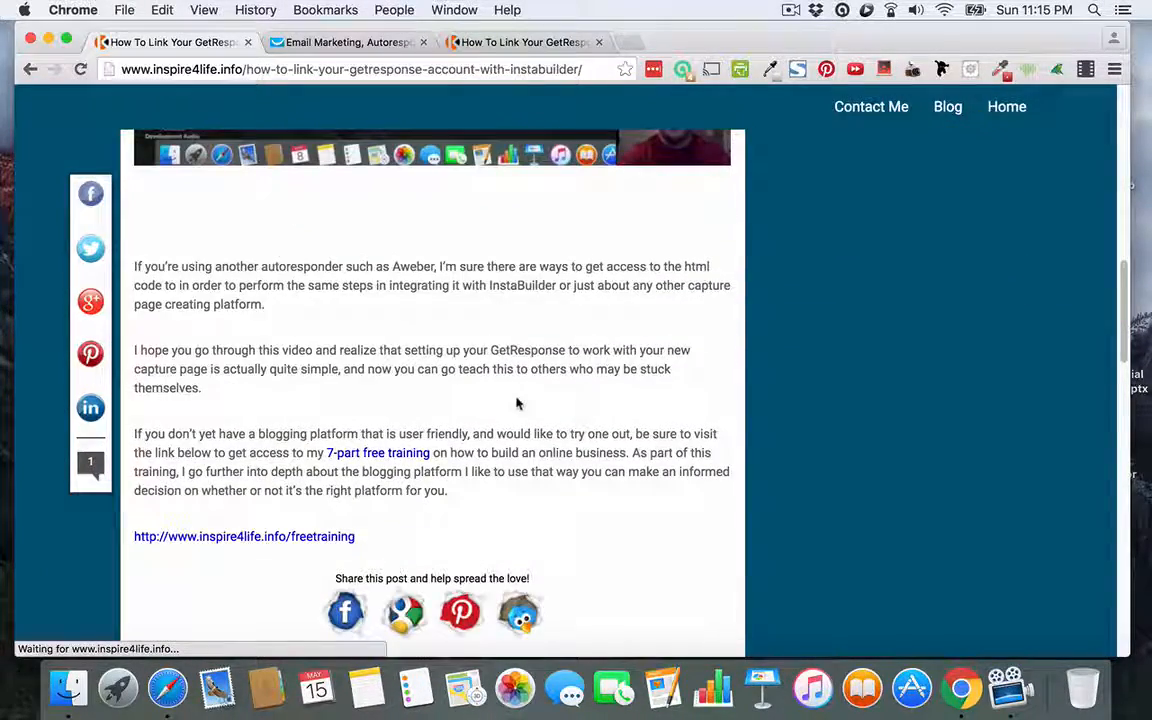
scroll(517, 403, up, 15)
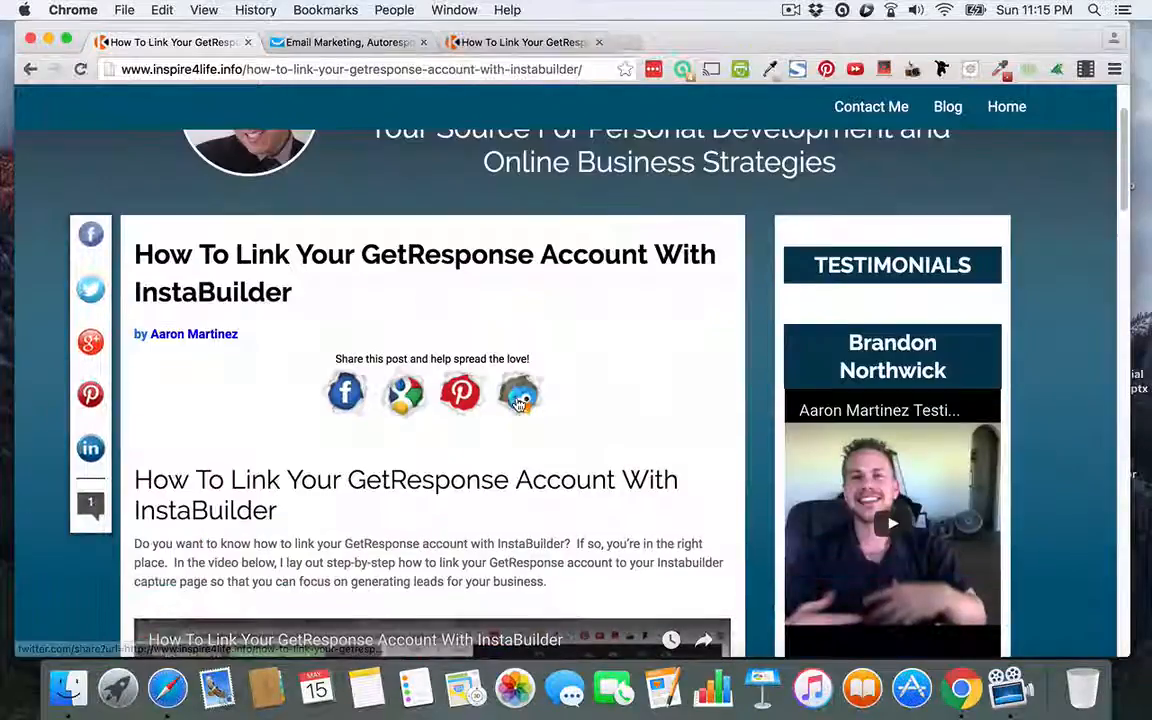
scroll(515, 400, up, 2)
scroll(510, 395, down, 3)
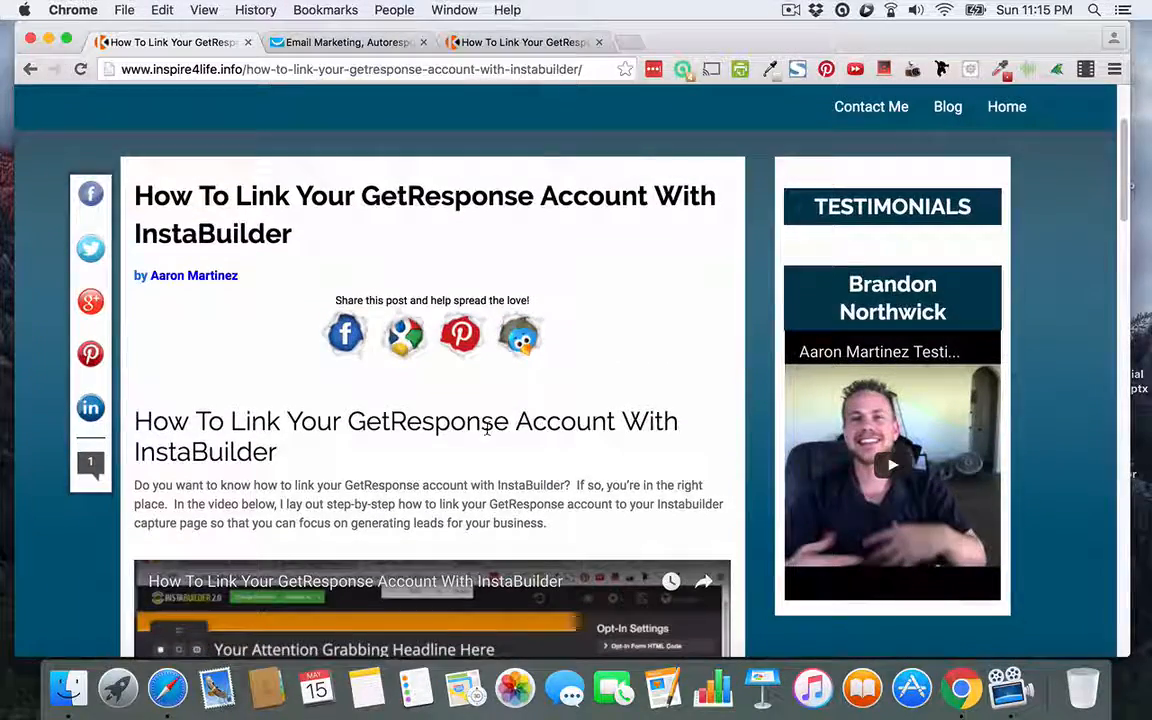
scroll(487, 427, down, 3)
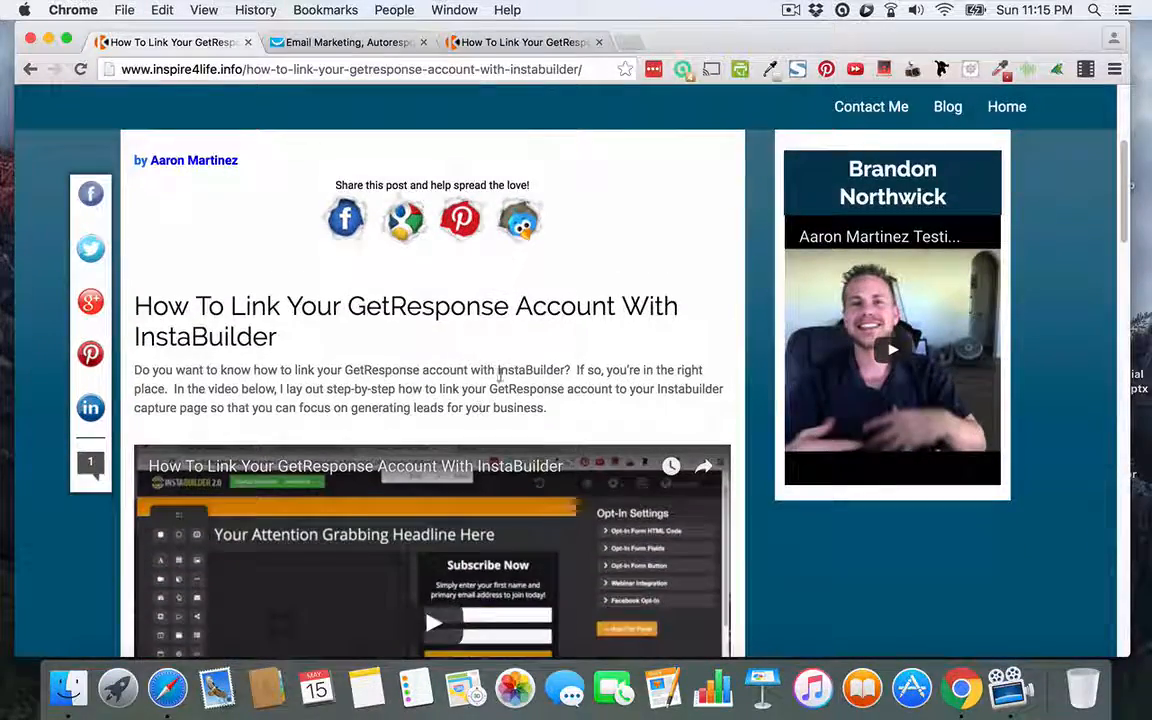
scroll(499, 370, down, 5)
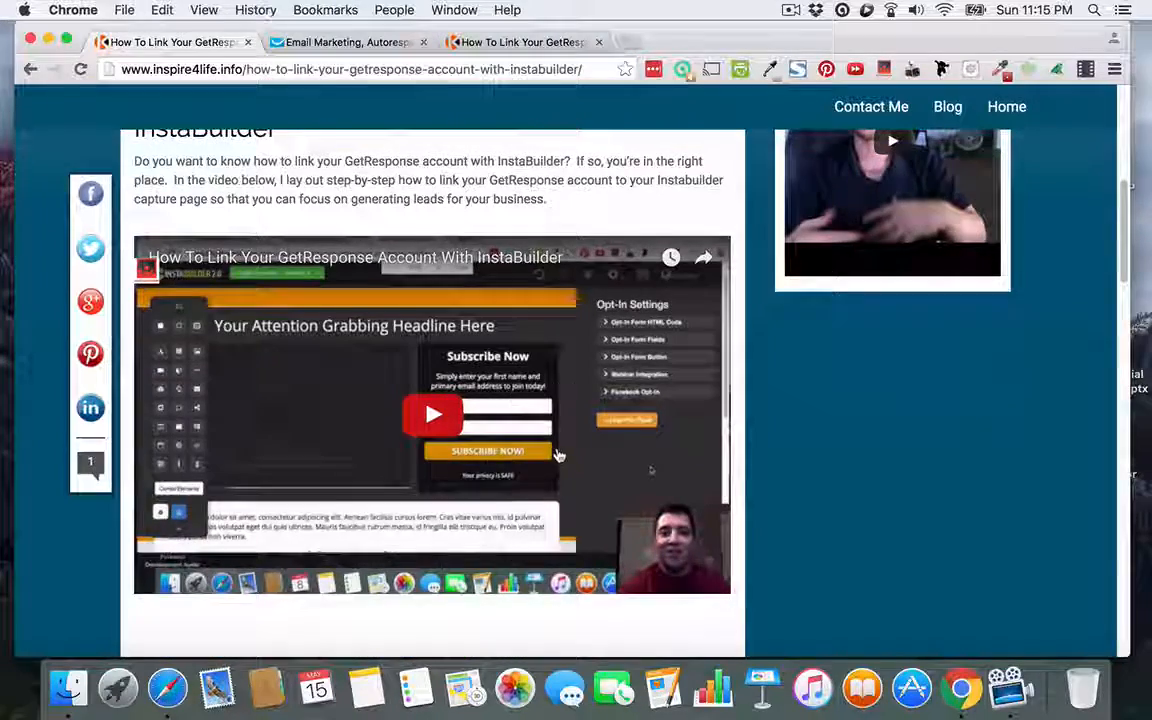
scroll(559, 455, up, 2)
scroll(545, 430, down, 1)
scroll(533, 403, up, 1)
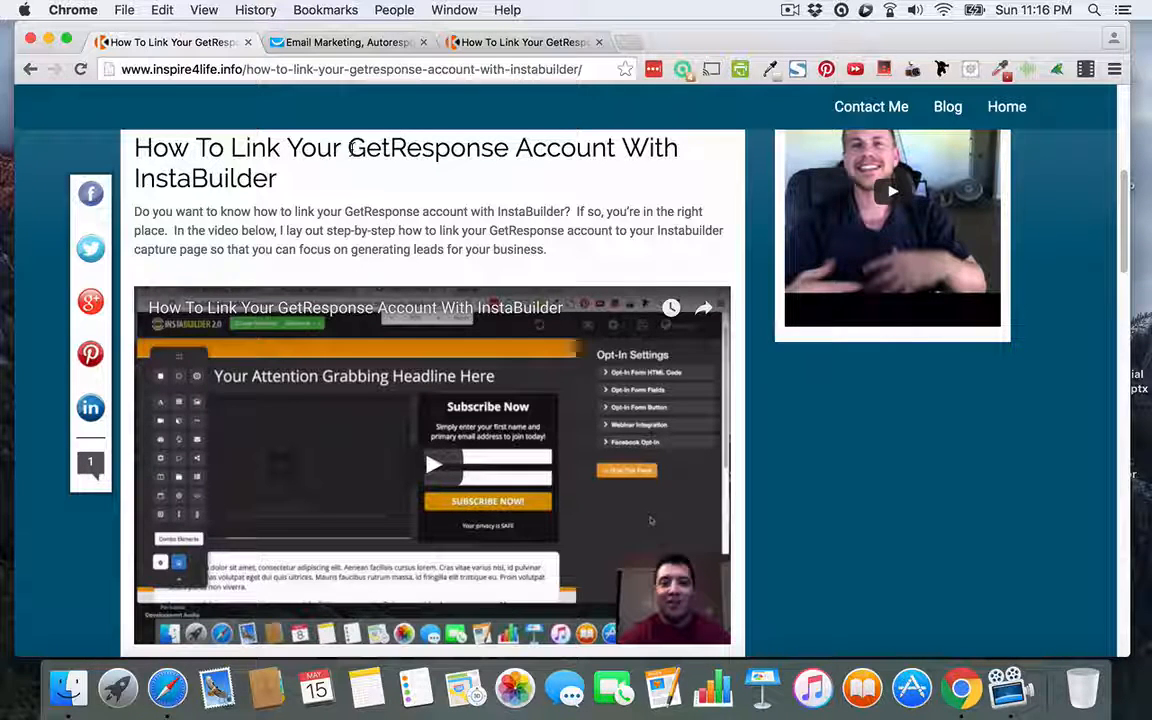
Step: Highlight the word GetResponse in the blog post's second heading and view the title and share buttons above it
drag(349, 147, 508, 150)
scroll(396, 236, up, 2)
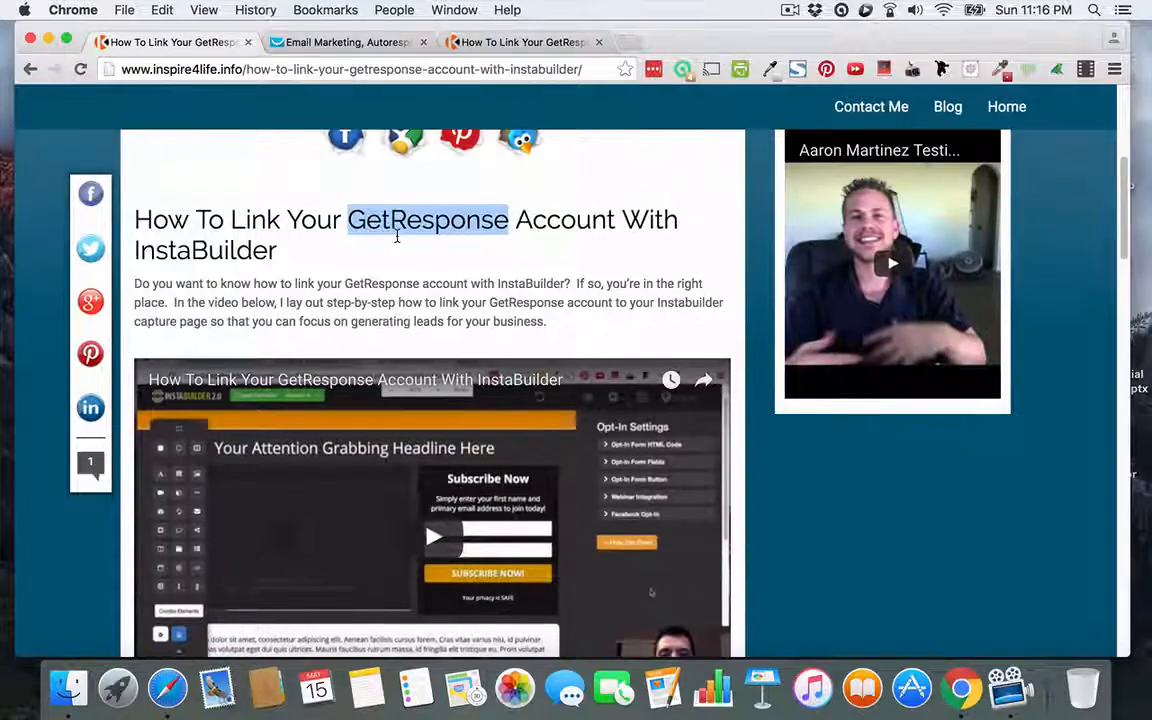
scroll(405, 260, up, 3)
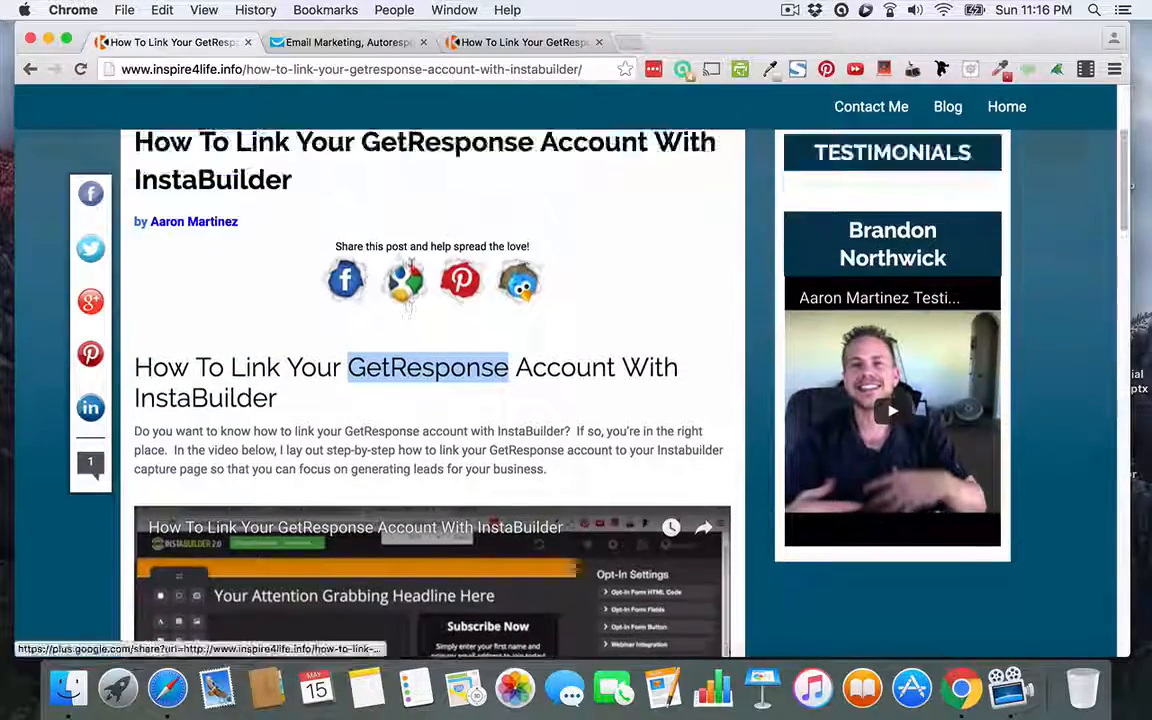
scroll(407, 308, up, 4)
scroll(419, 272, down, 4)
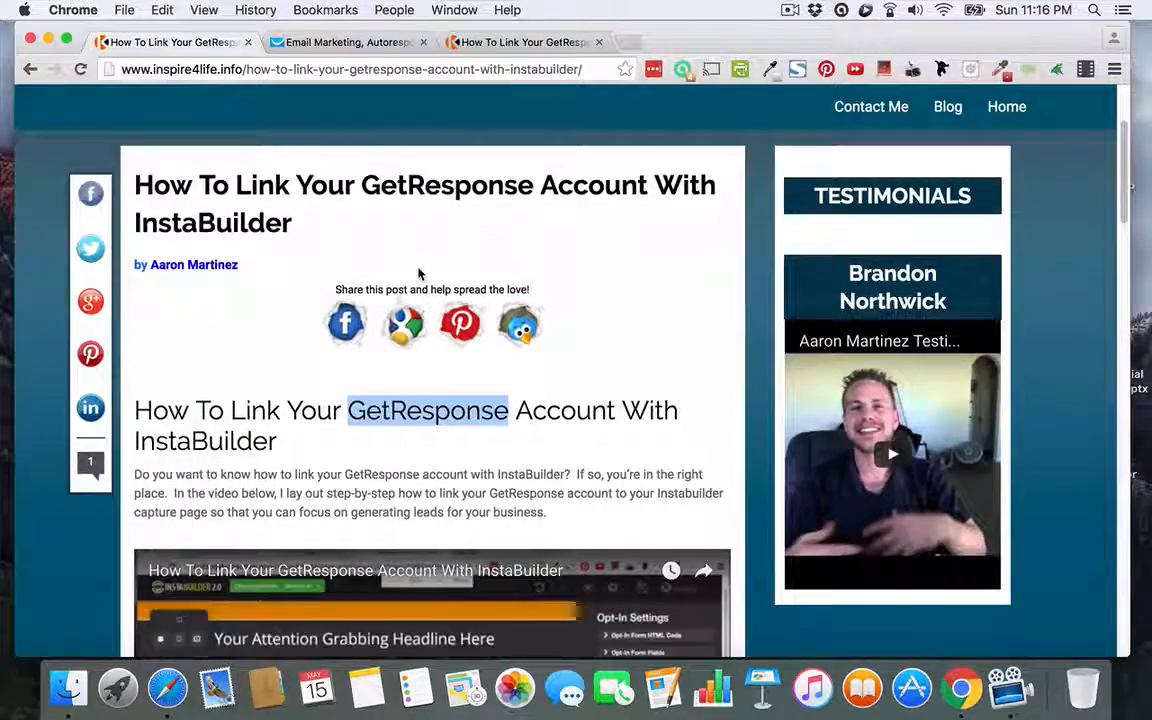
scroll(419, 272, up, 1)
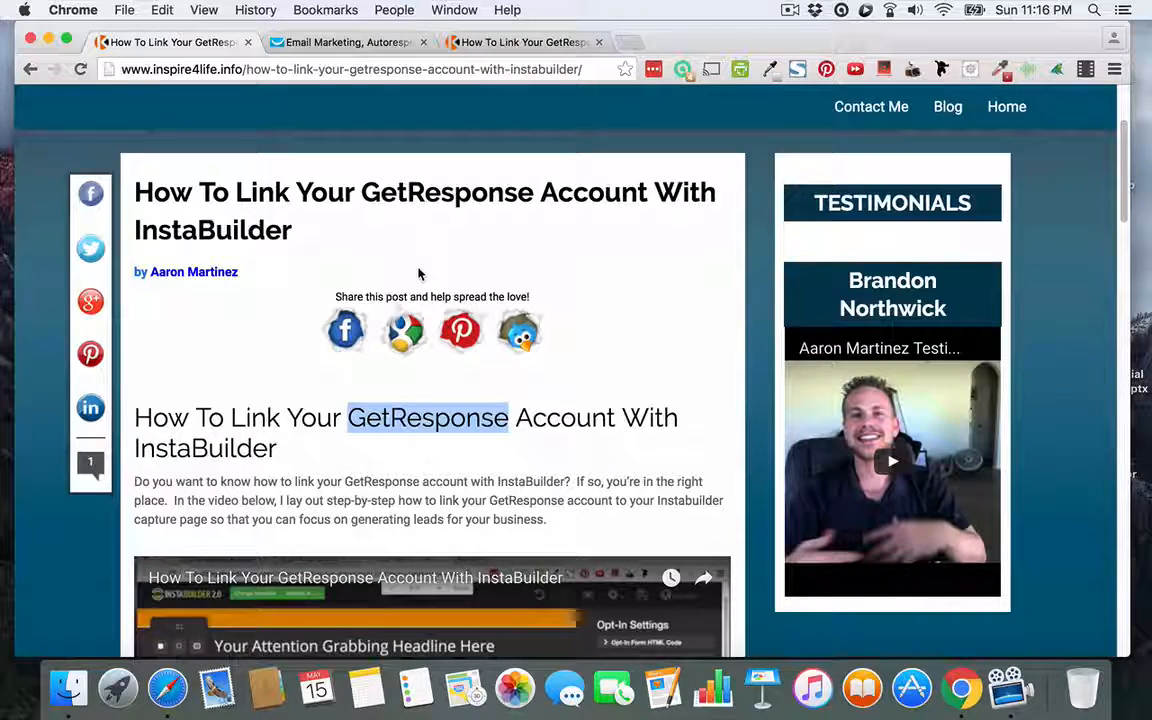
Step: Review the blog post again from its video down to the free training link, and return to the page header
scroll(455, 261, down, 10)
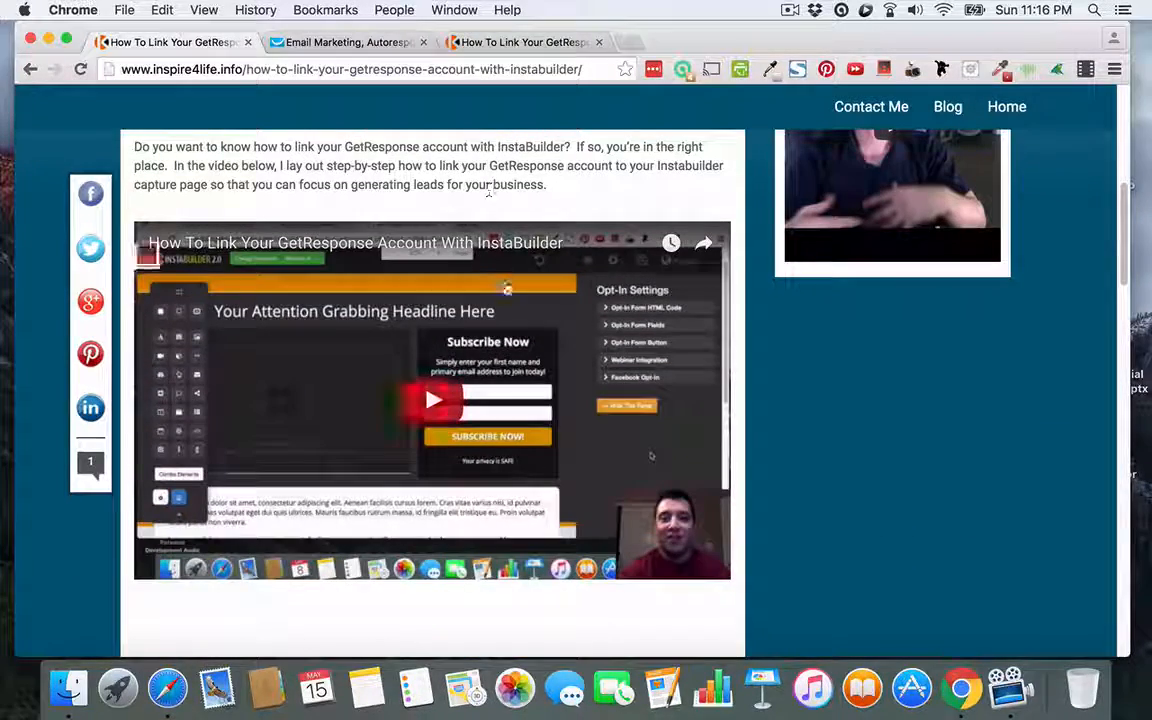
scroll(590, 291, up, 4)
scroll(590, 288, up, 10)
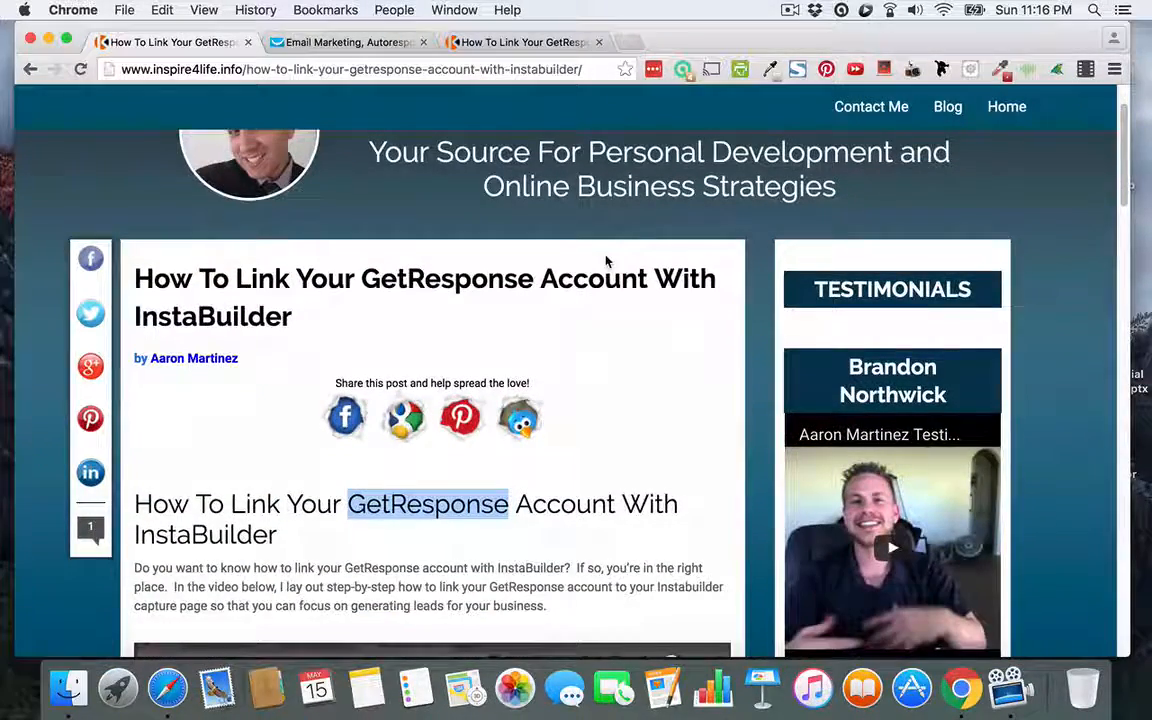
scroll(605, 262, down, 15)
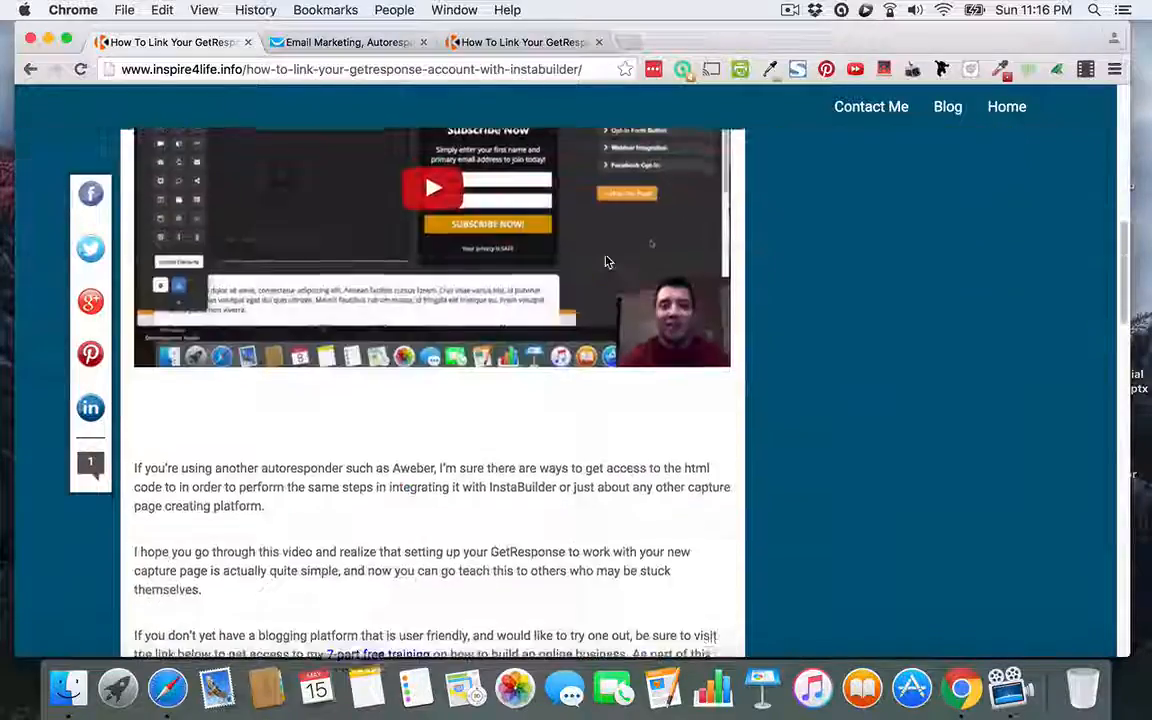
scroll(605, 262, down, 12)
scroll(605, 262, up, 9)
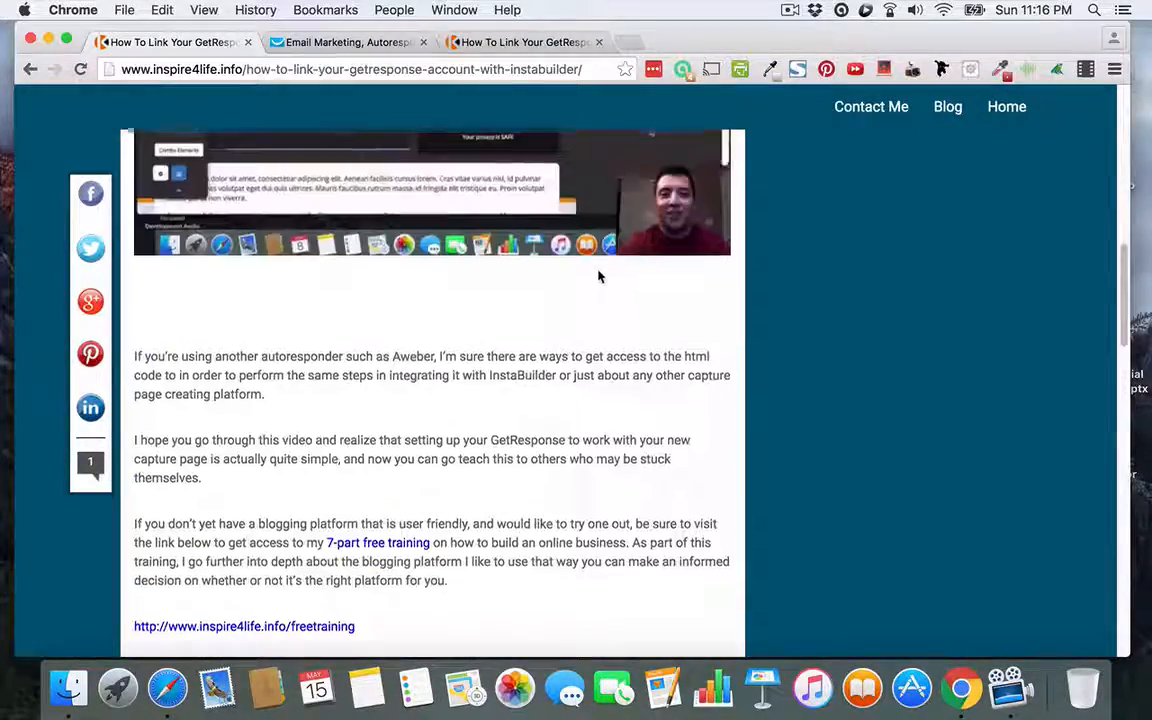
scroll(598, 276, up, 20)
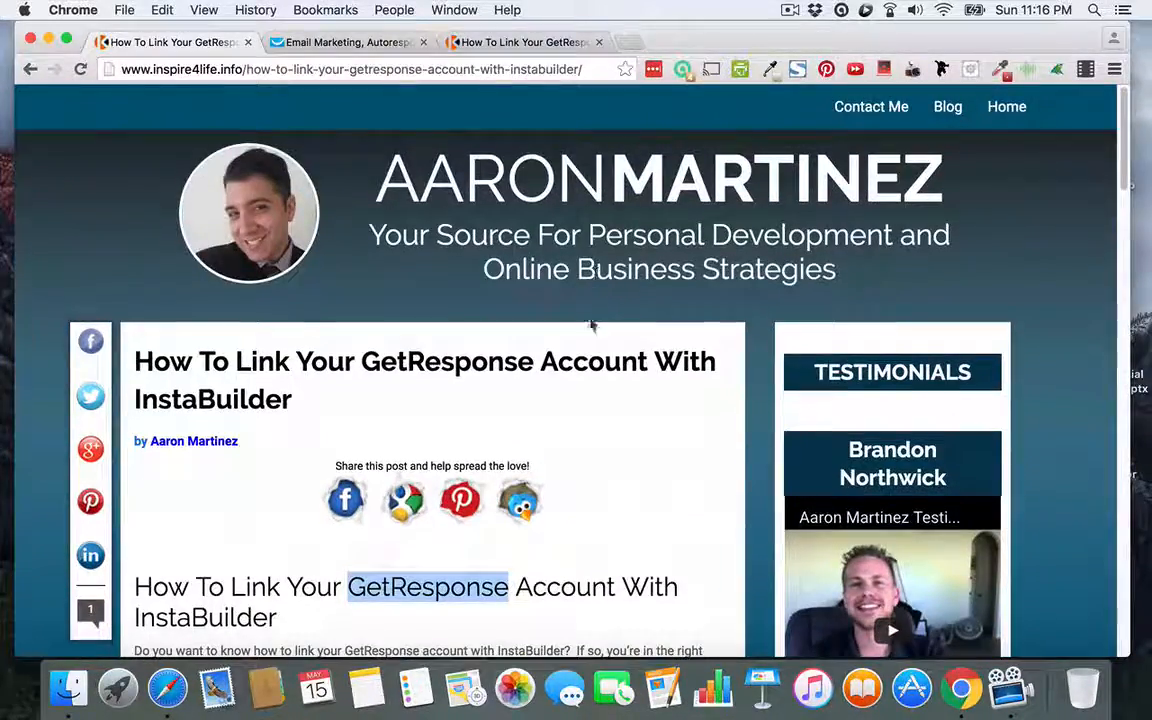